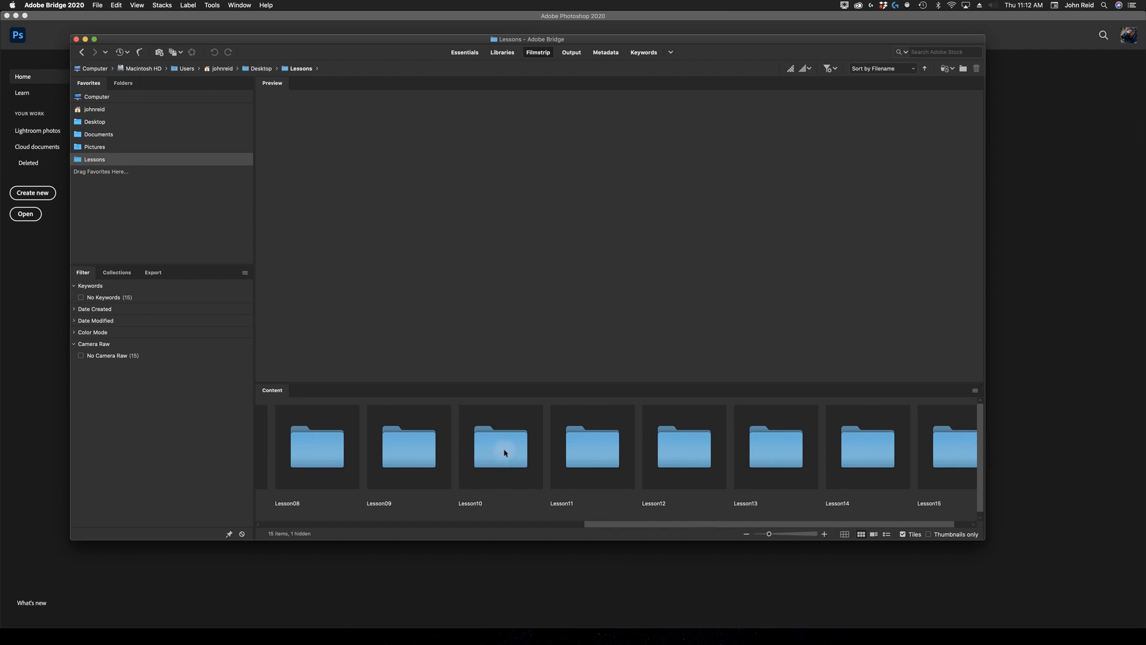
- Open 10Palette_Start.psd from the Lesson10 folder in Photoshop and switch to the Painting workspace
double_click(505, 452)
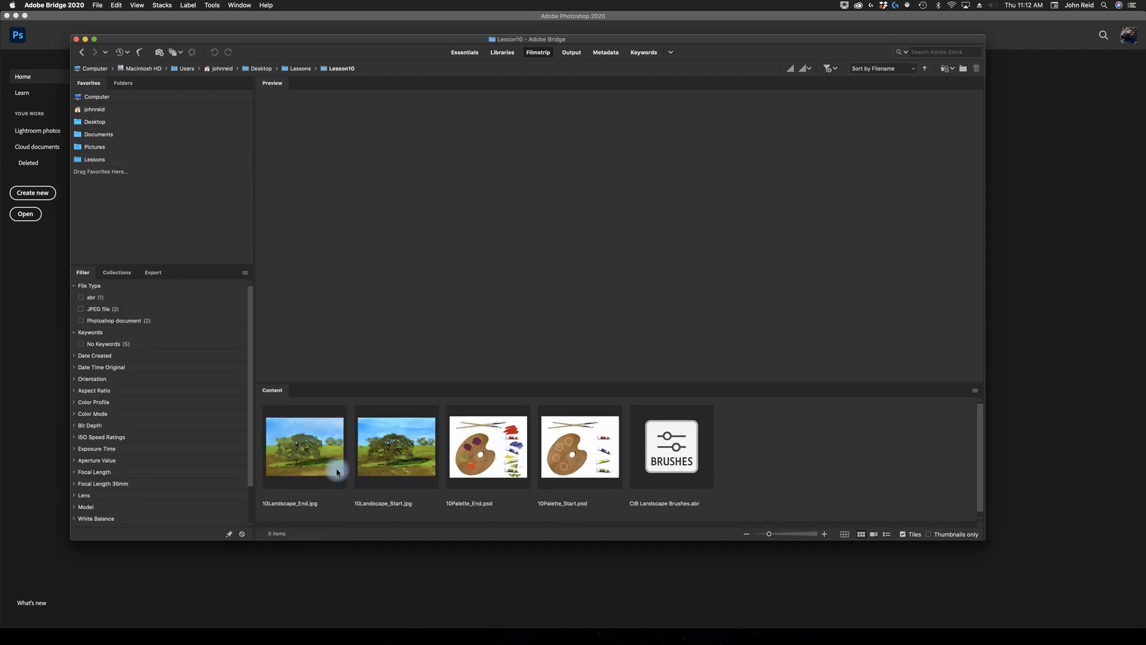
double_click(572, 462)
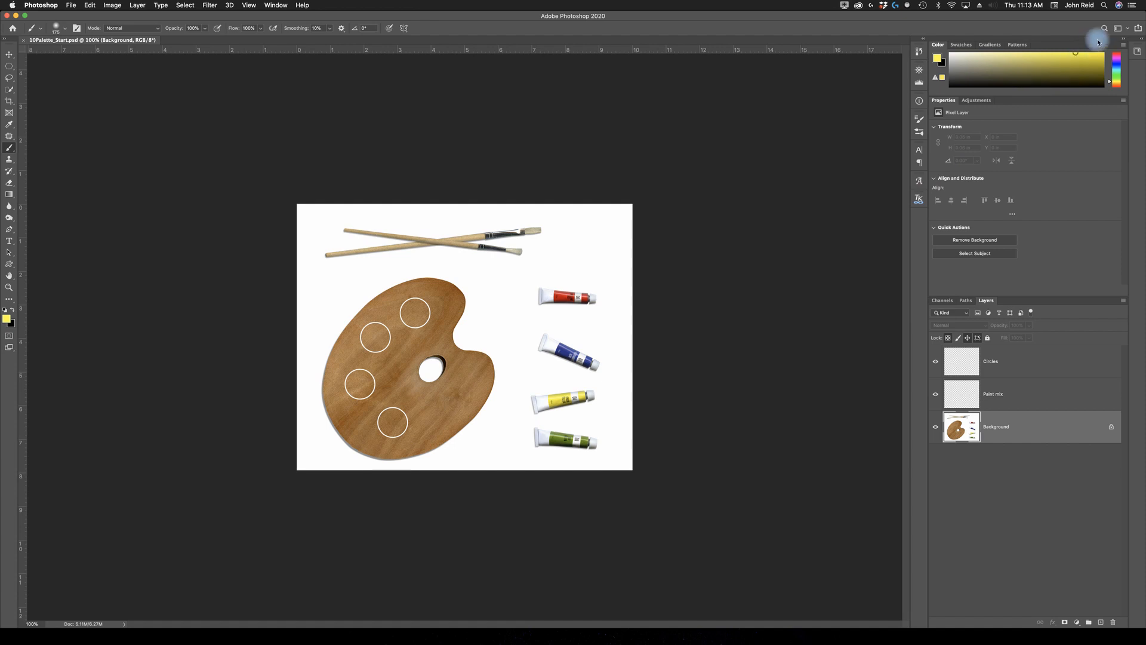
click(1128, 28)
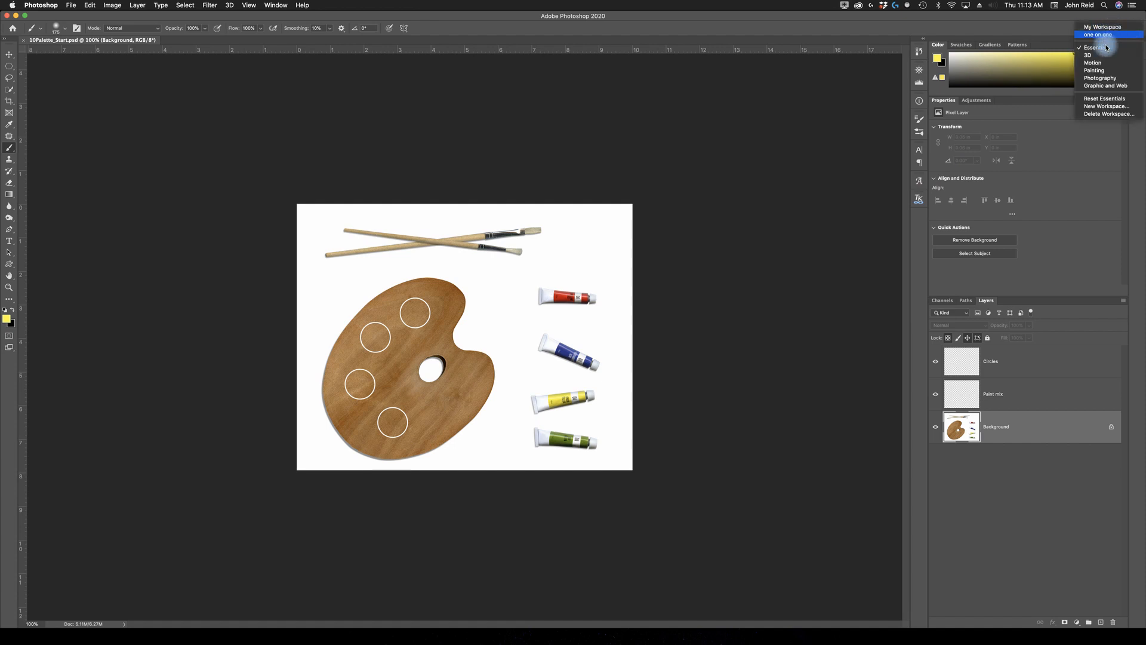
click(1094, 71)
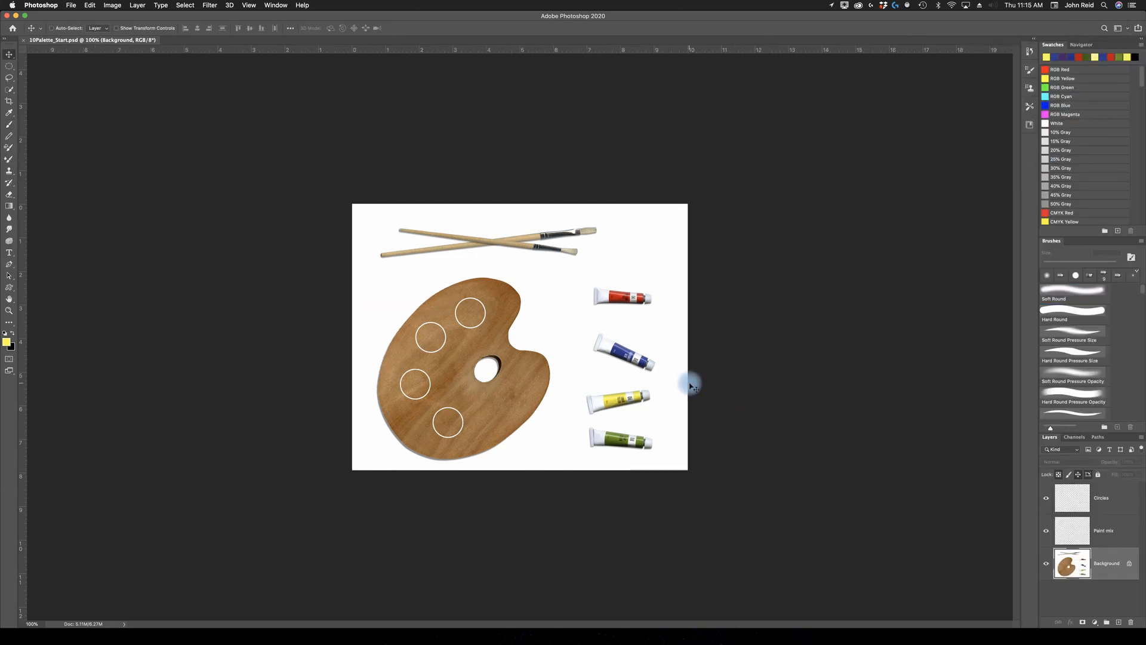
- Activate the Mixer Brush tool and display the Brush Settings
key(v)
key(z)
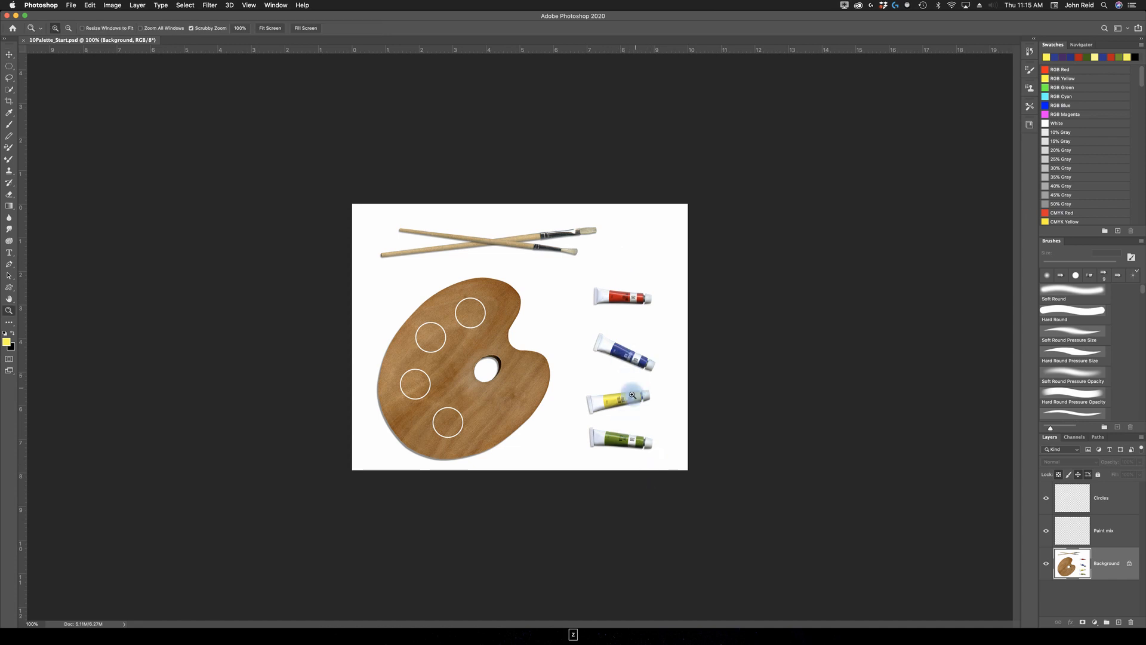
click(631, 356)
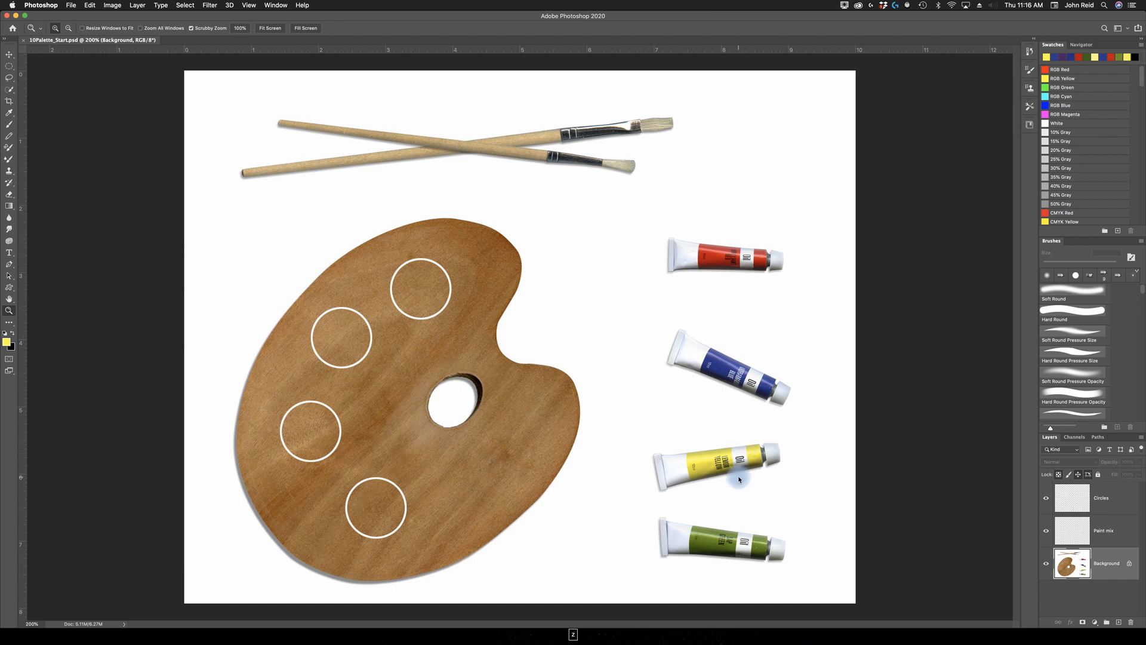
key(v)
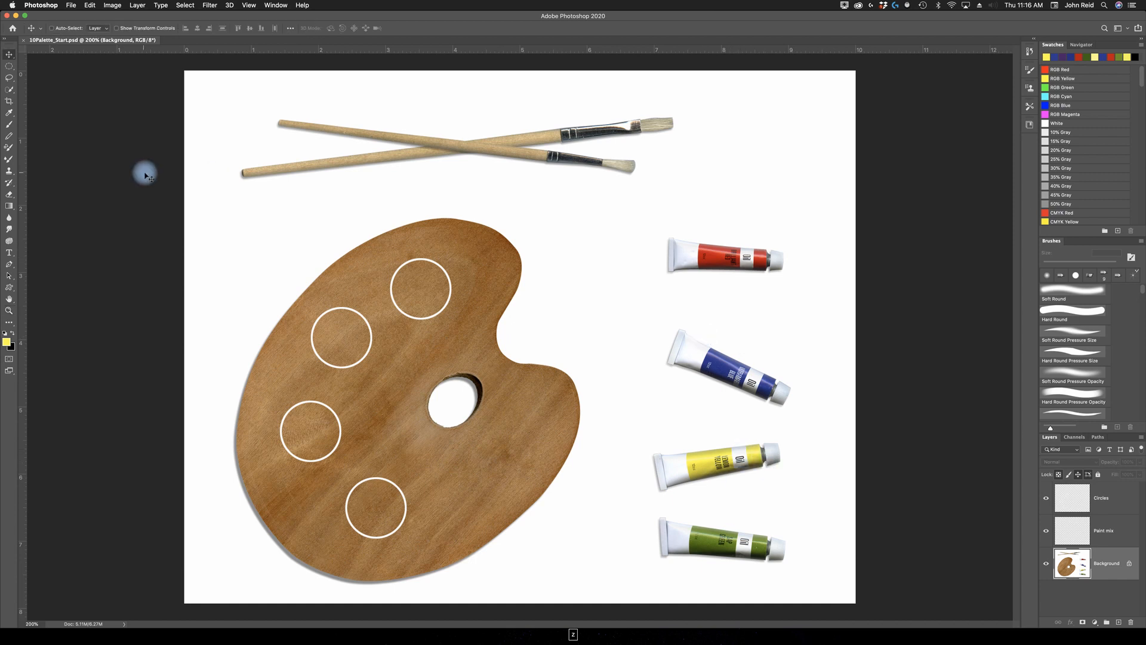
click(9, 162)
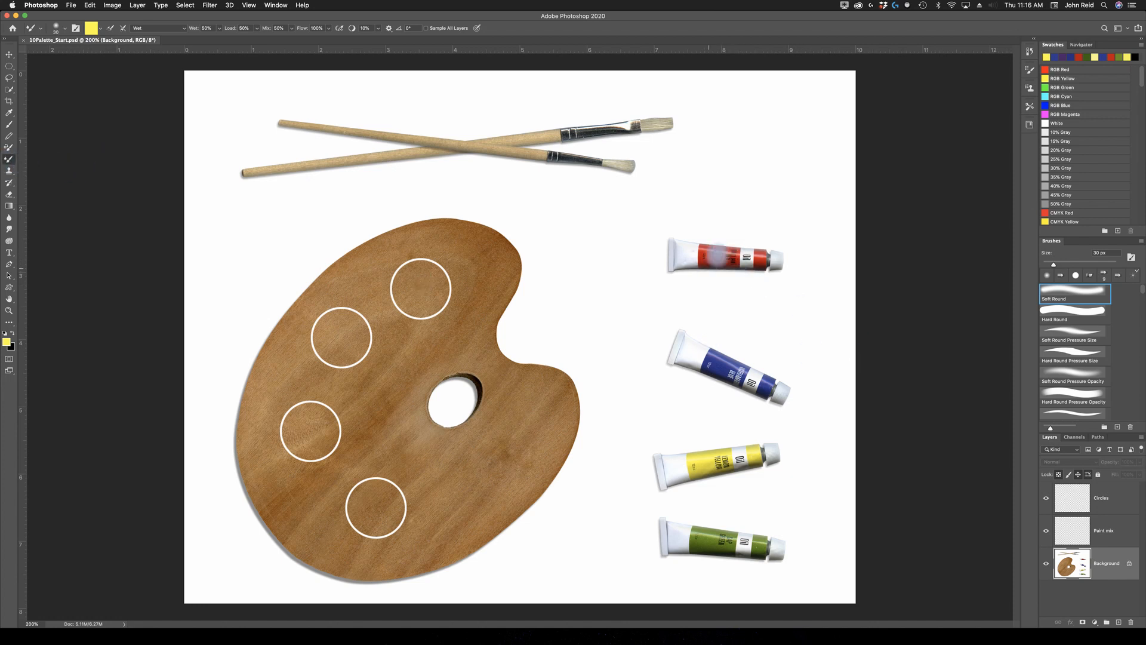
click(279, 8)
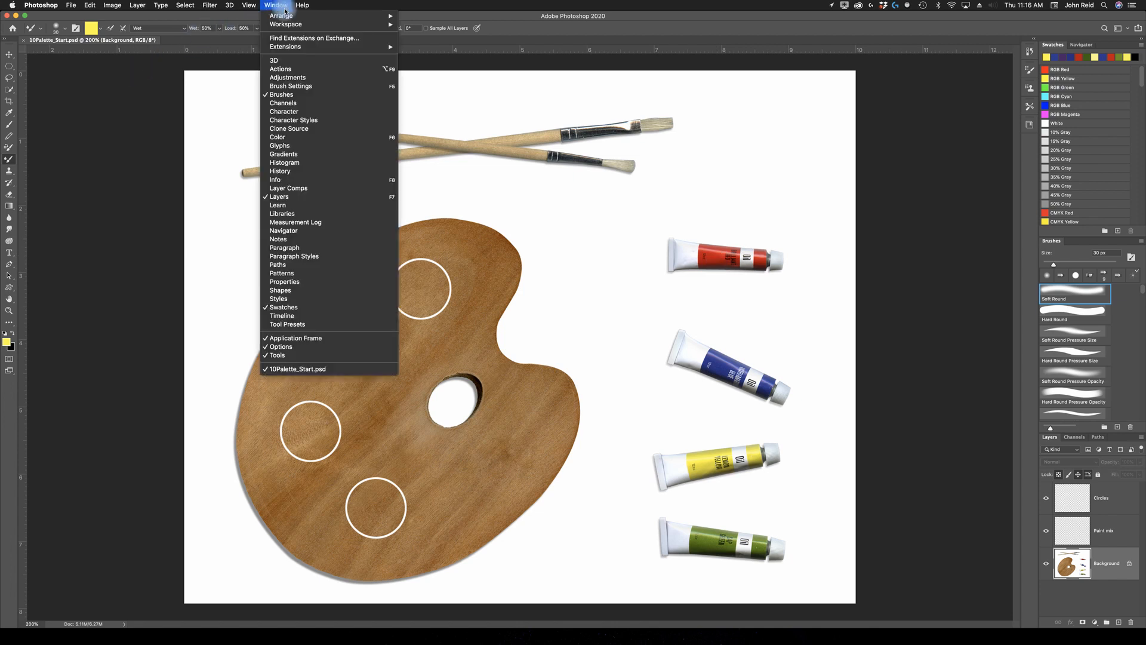
click(295, 86)
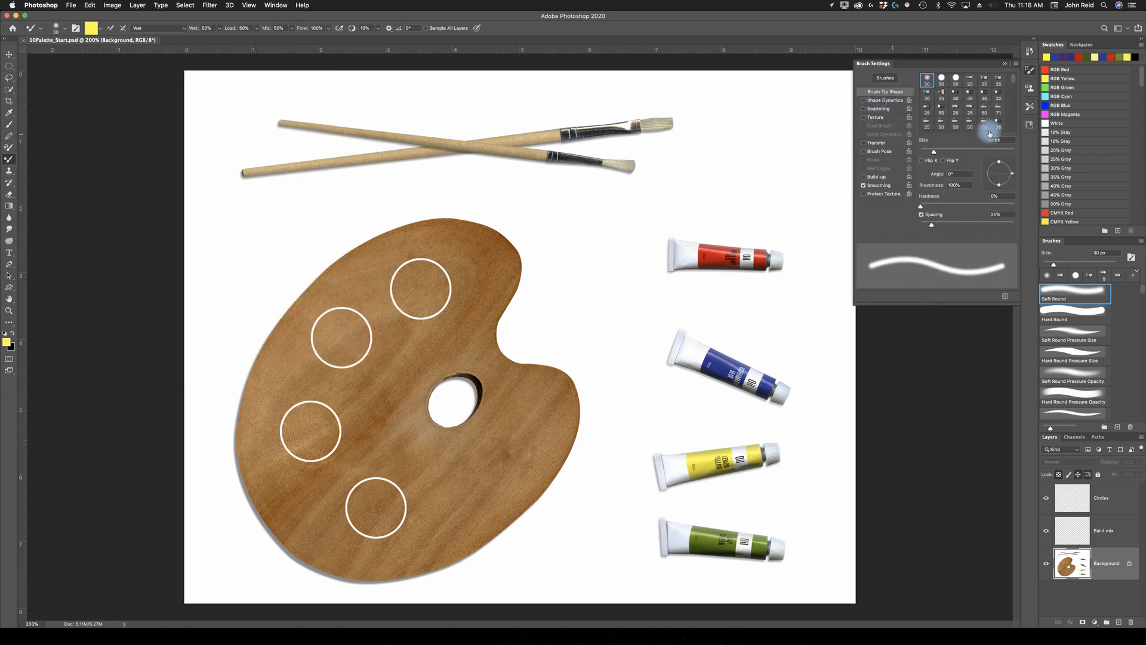
- Sample the red of the red paint tube as the foreground color with the Eyedropper
click(11, 114)
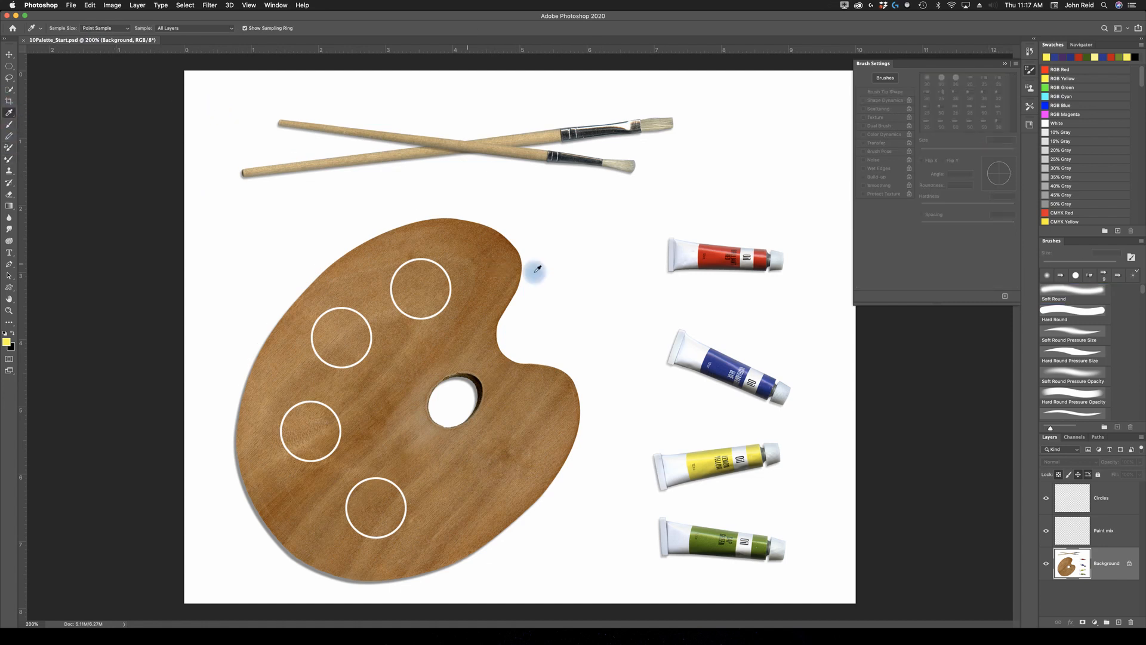
click(726, 246)
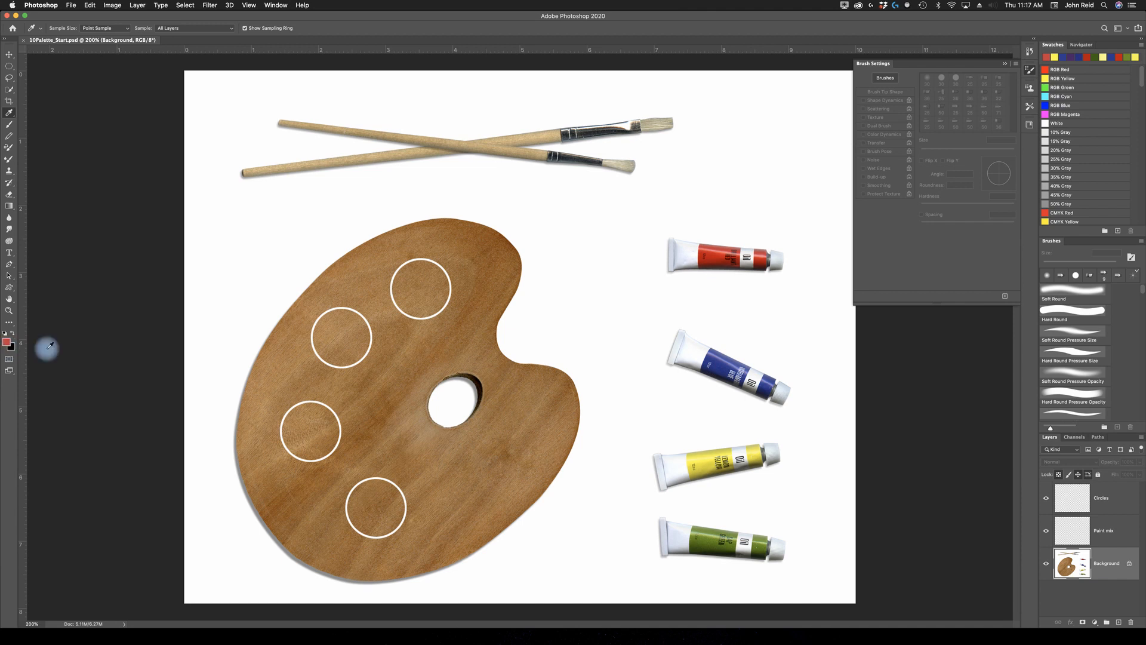
click(715, 253)
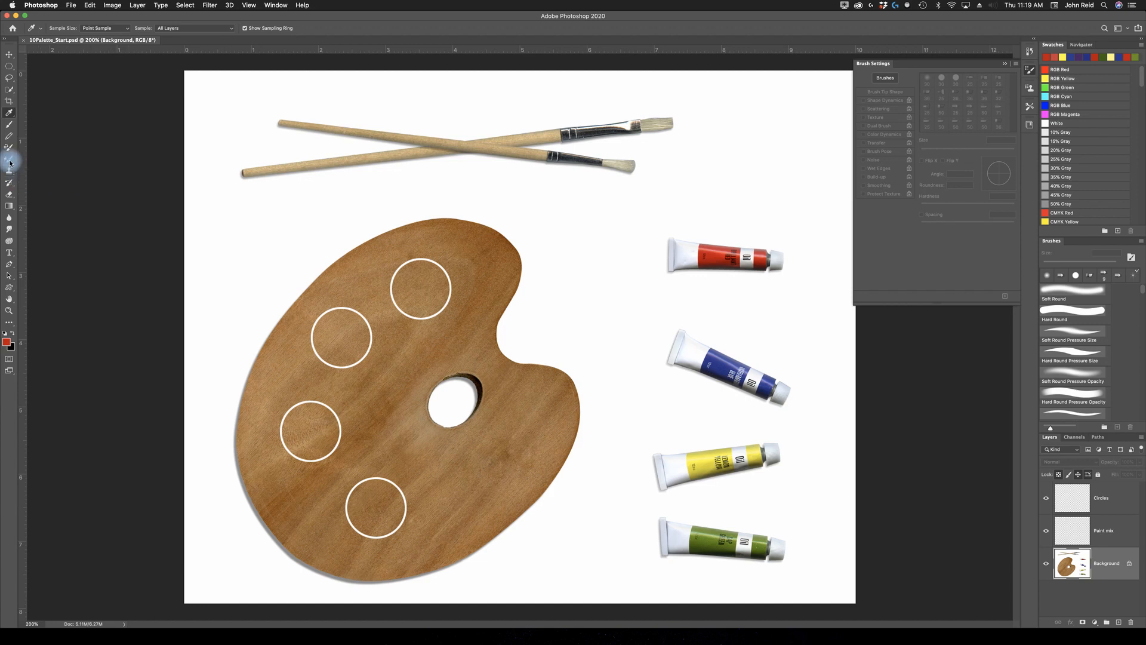
- Set the Mixer Brush to the Dry preset and paint a red patch just above the red tube with a soft round tip
click(9, 161)
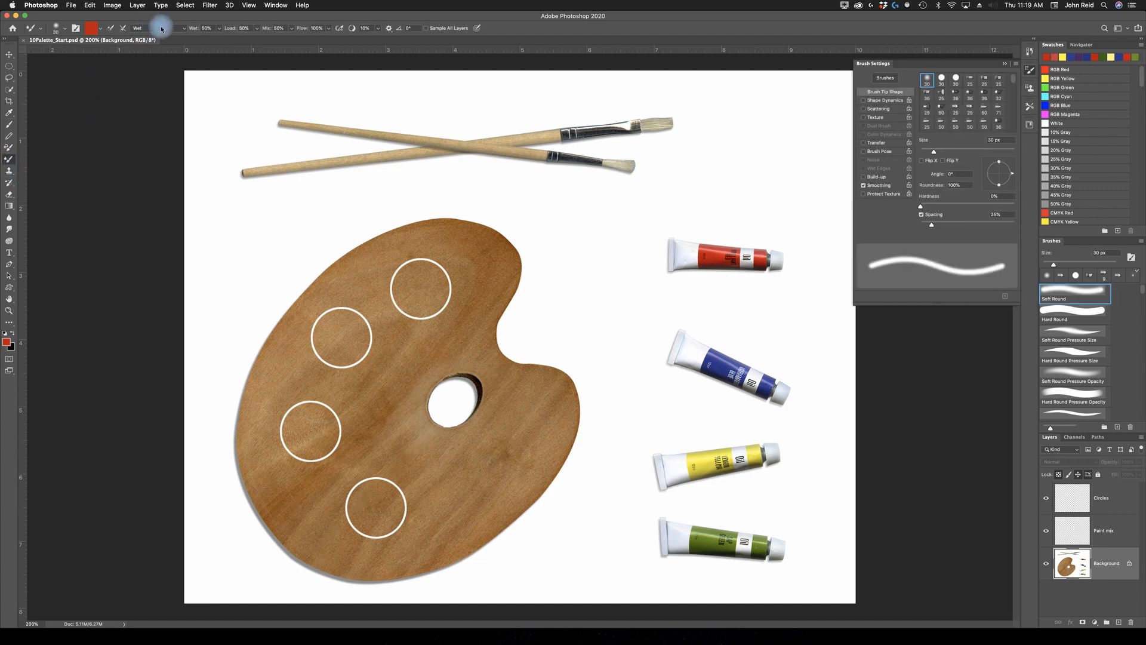
click(184, 30)
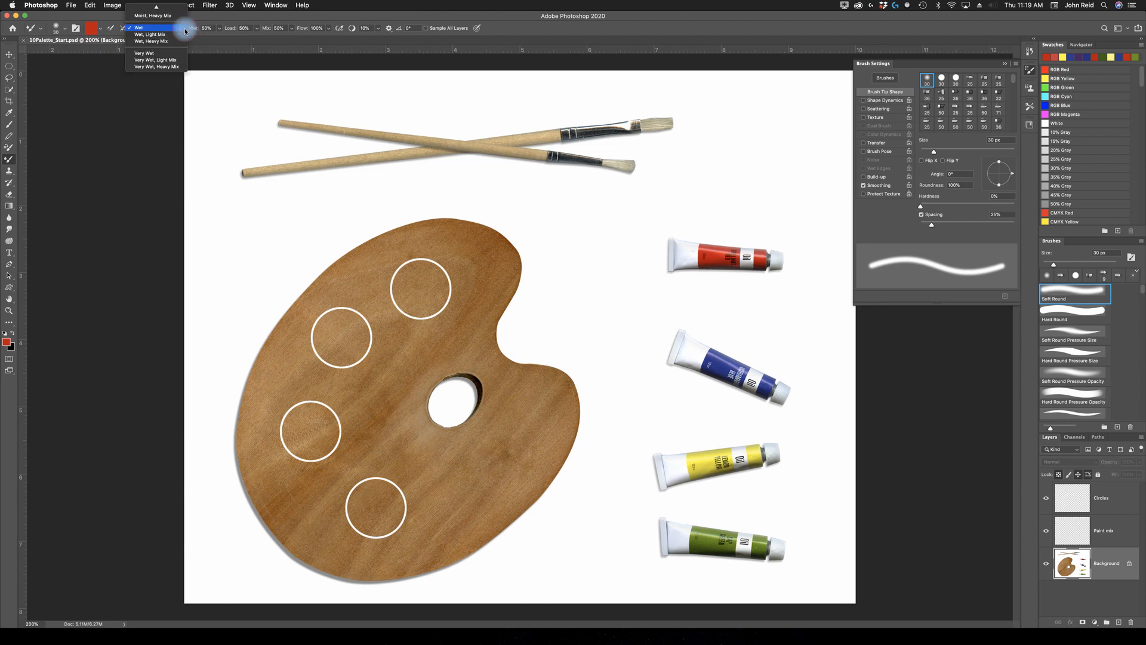
mouse_move(158, 8)
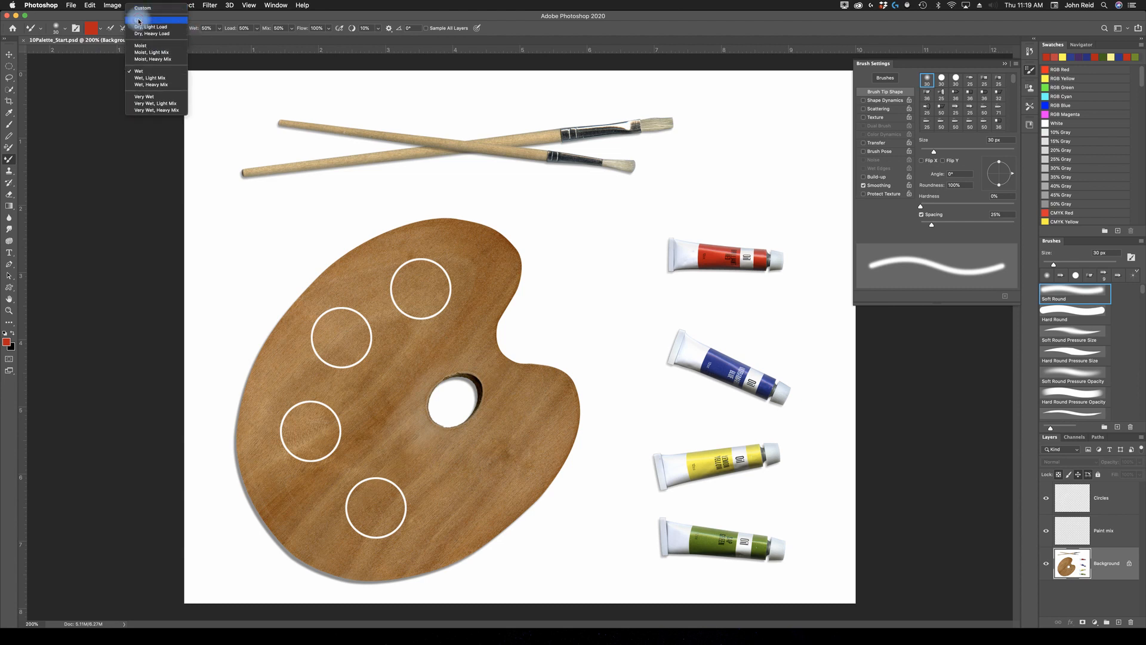
click(138, 22)
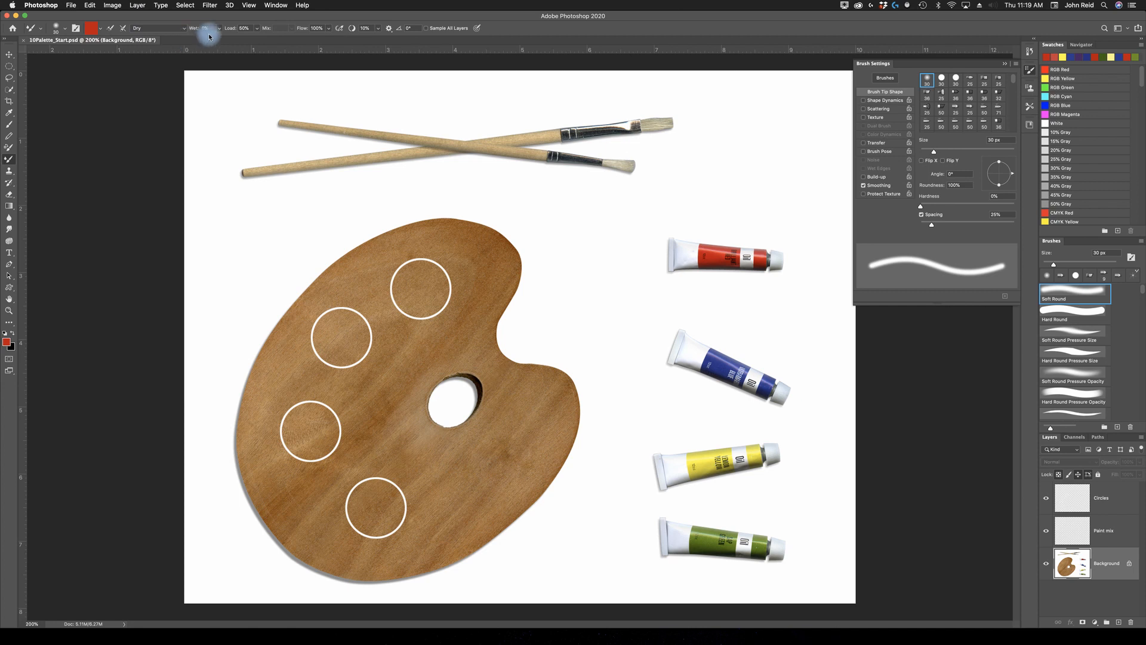
click(246, 30)
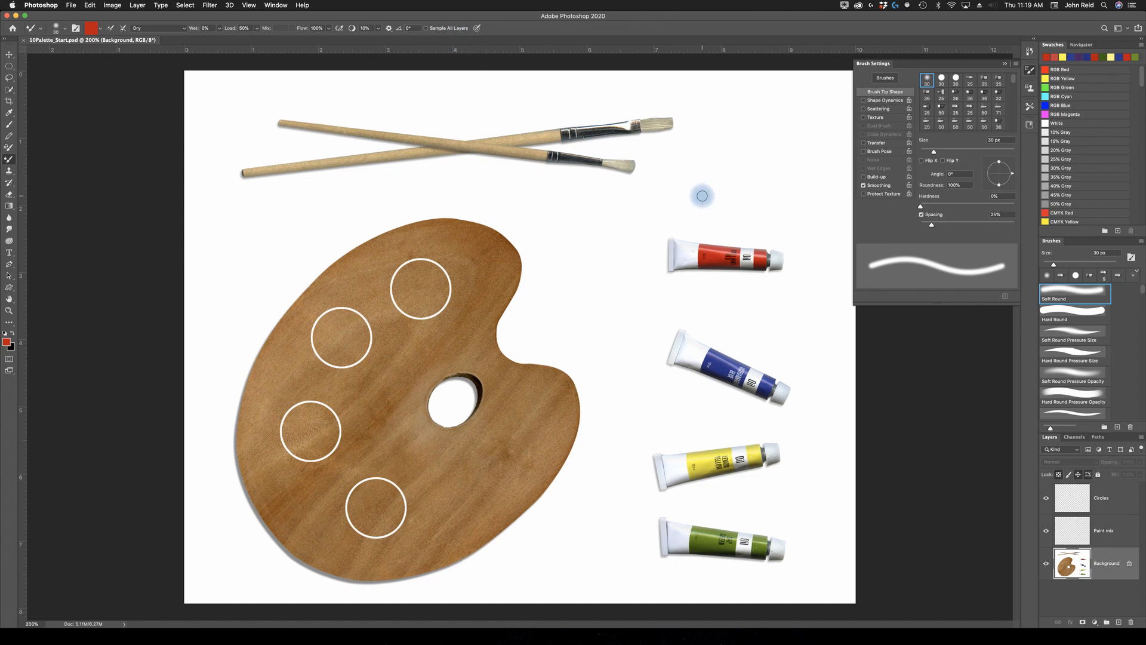
key(comma)
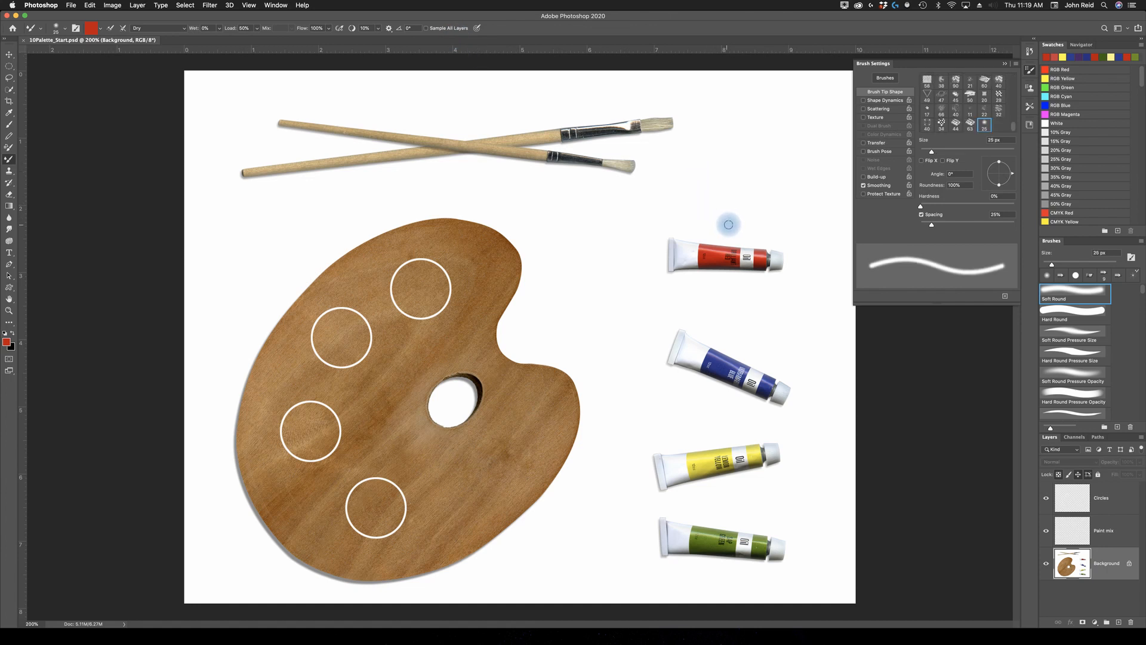
mouse_move(681, 223)
mouse_down()
mouse_move(739, 224)
mouse_move(688, 219)
mouse_move(737, 208)
mouse_move(708, 207)
mouse_move(735, 200)
mouse_move(714, 201)
mouse_move(749, 173)
mouse_move(726, 173)
mouse_move(770, 200)
mouse_up()
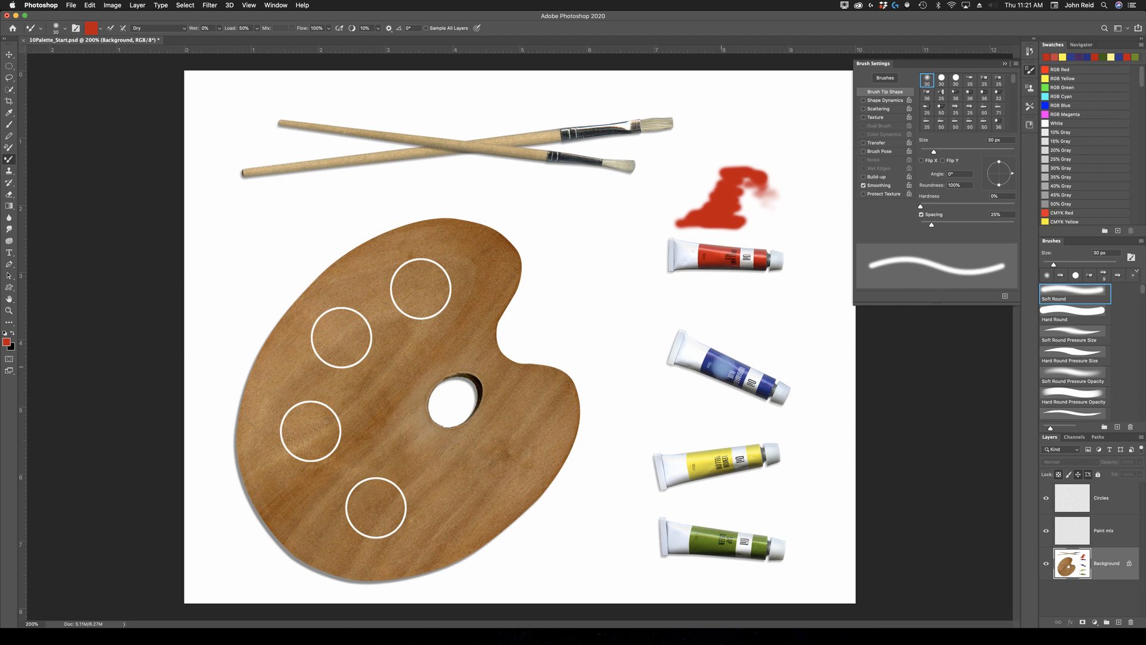
- Sample the blue of the blue paint tube with the Eyedropper and return to the Mixer Brush
click(9, 112)
click(726, 359)
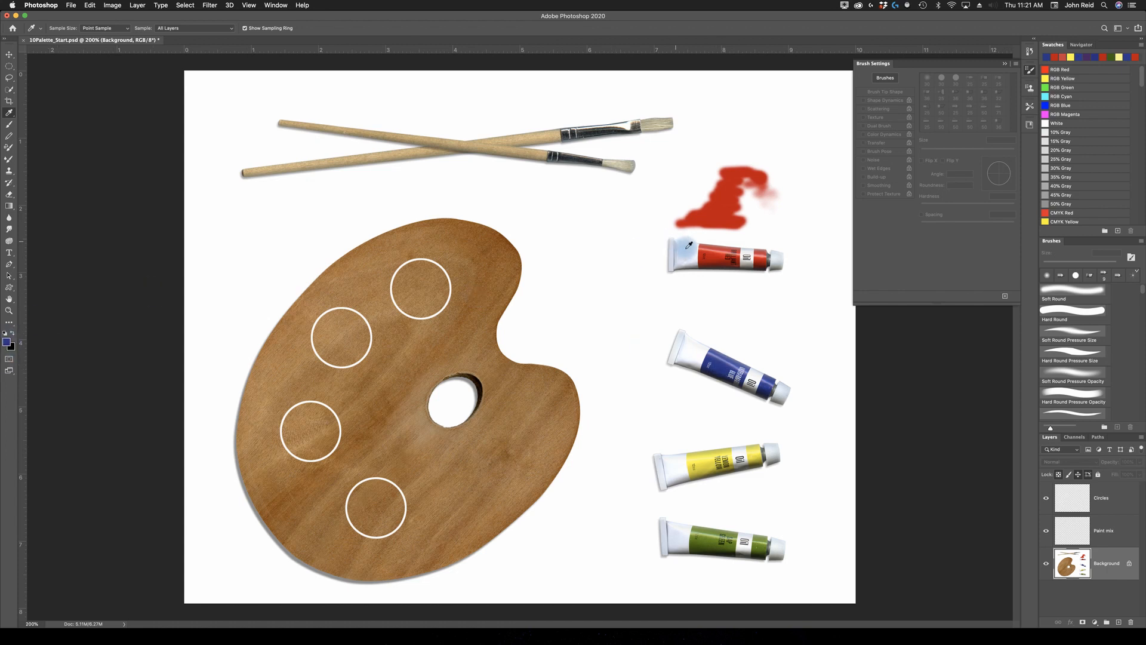
click(9, 161)
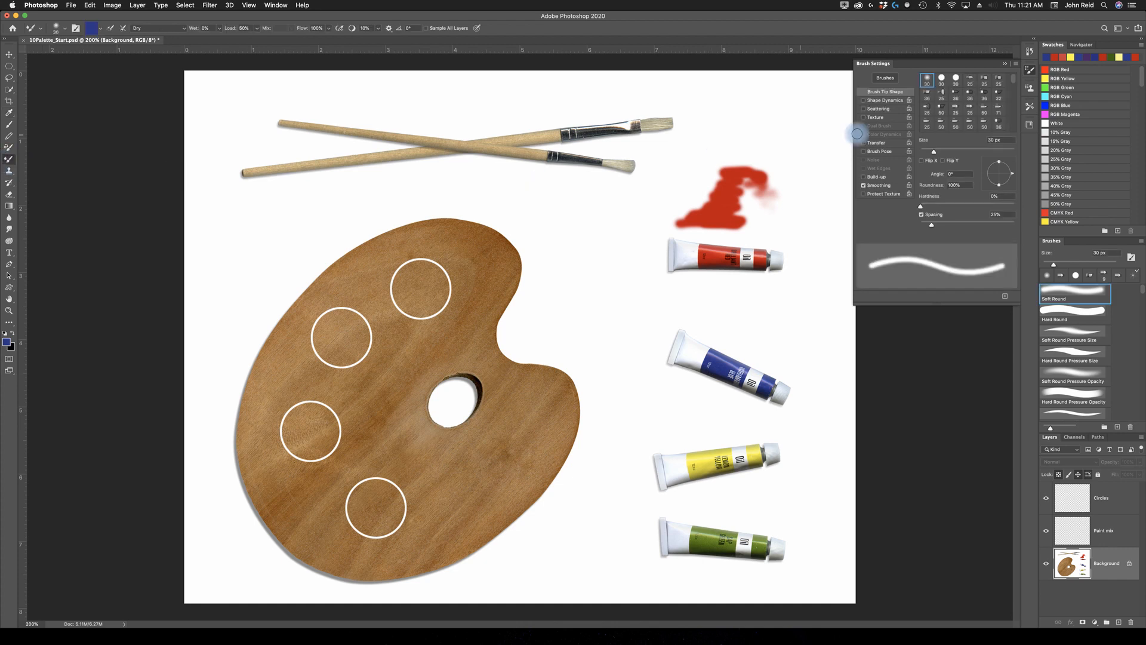
- Paint blue strokes over the blue tube with the 36 px Round Angle bristle tip and the Wet preset
click(929, 81)
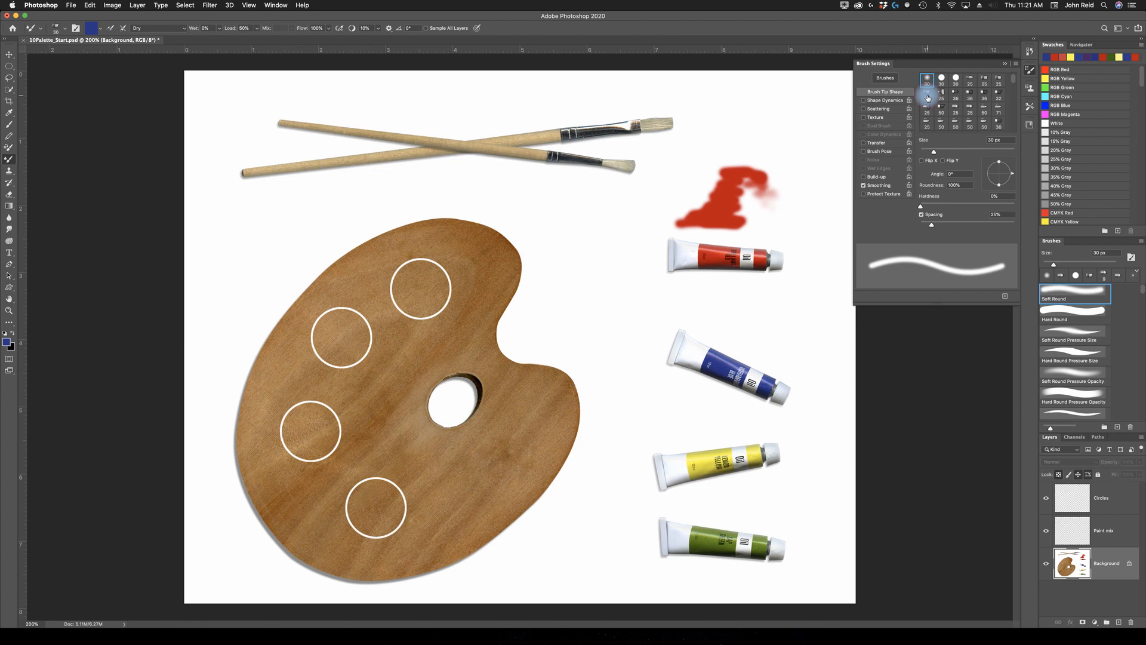
click(927, 95)
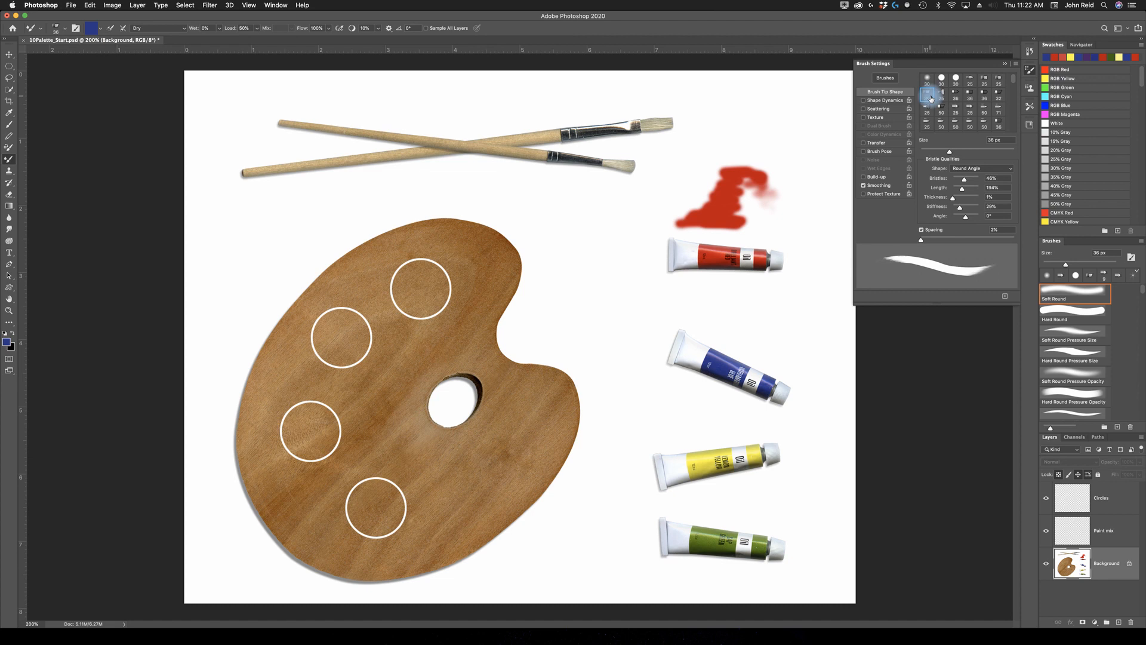
click(182, 29)
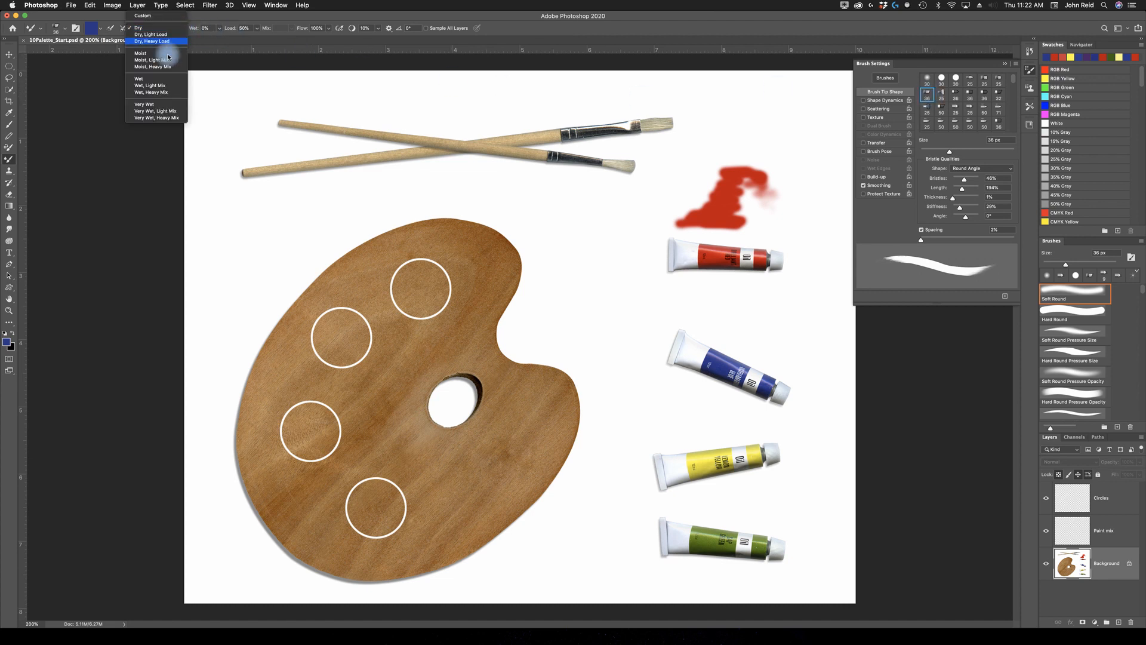
click(153, 78)
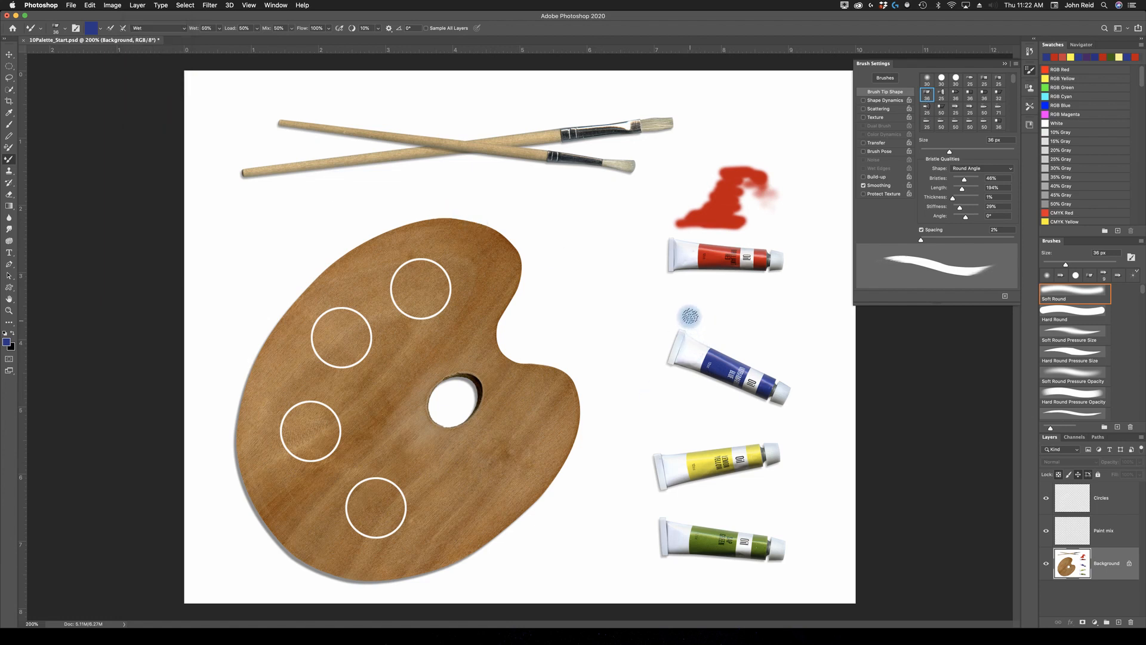
mouse_move(687, 315)
mouse_down()
mouse_move(814, 348)
mouse_move(818, 364)
mouse_move(810, 374)
mouse_move(738, 362)
mouse_move(644, 323)
mouse_up()
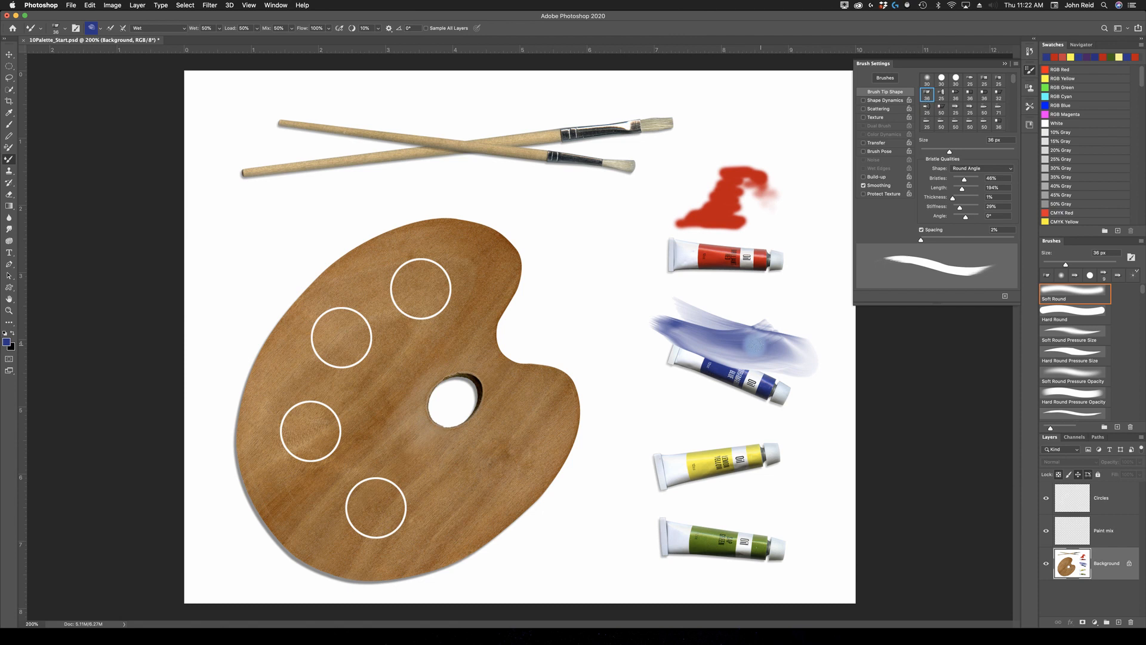
- Switch the Mixer Brush to the Dry preset and paint denser blue strokes over the wet blue smear
click(183, 29)
mouse_move(154, 8)
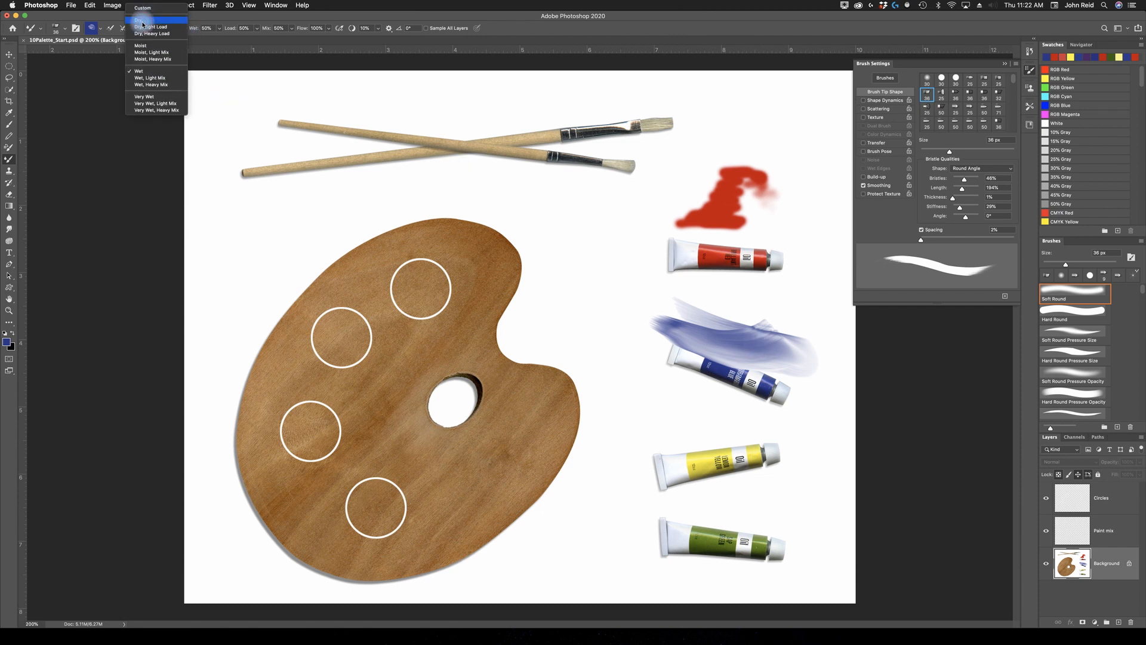
click(142, 22)
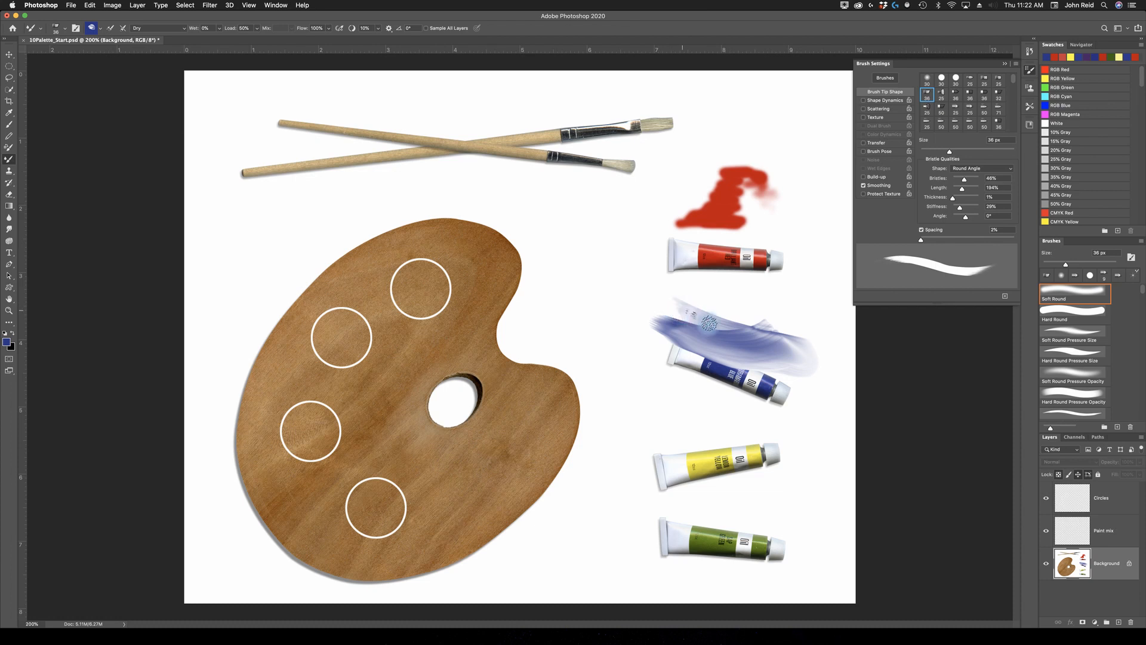
mouse_move(672, 298)
mouse_down()
mouse_move(819, 377)
mouse_move(689, 347)
mouse_move(670, 307)
mouse_move(702, 325)
mouse_move(749, 315)
mouse_up()
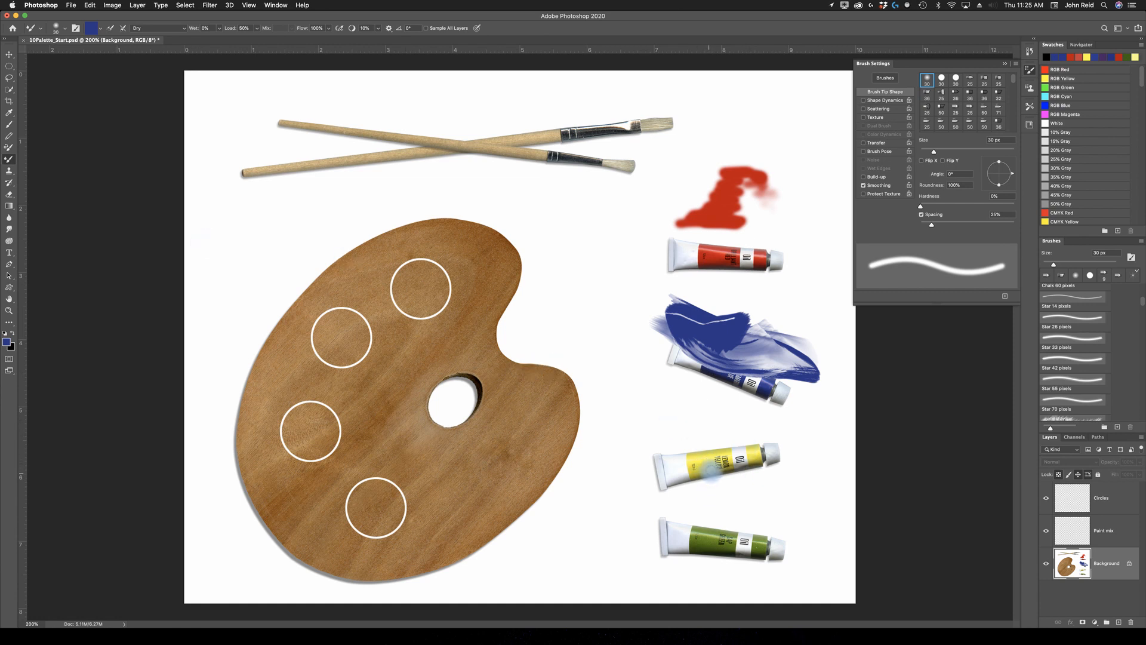
- Sample the yellow of the yellow paint tube with the Eyedropper and return to the Mixer Brush
key(i)
click(703, 457)
key(b)
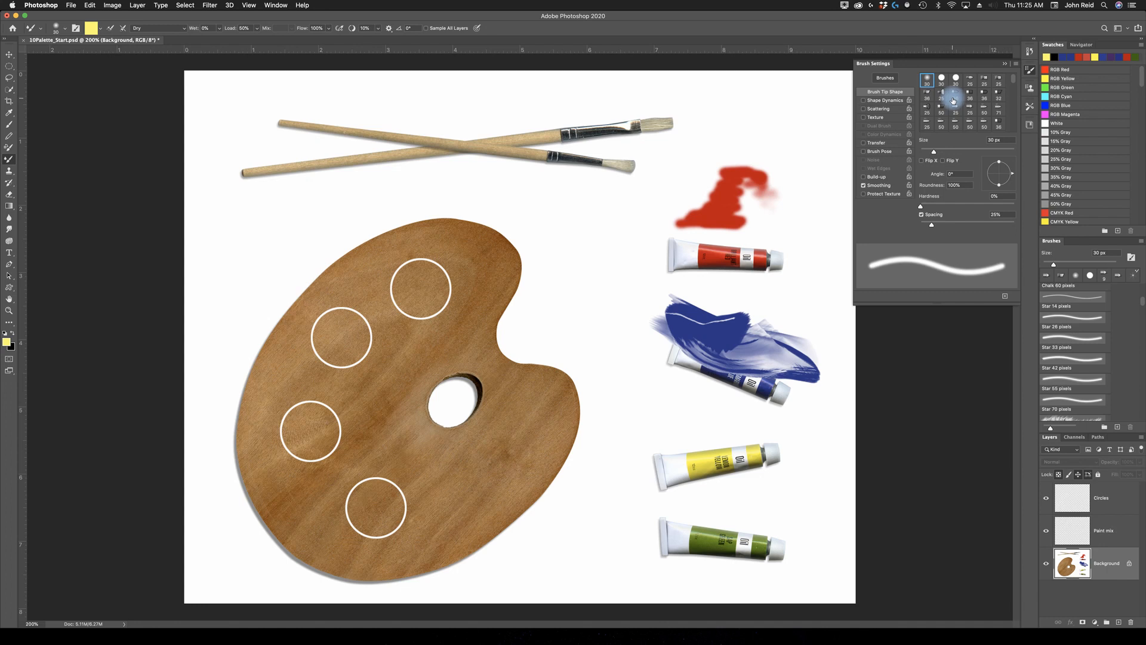
- Choose the Pencil brush with the erodible point, enlarged to 20 px, and paint a yellow stroke above the yellow tube
click(1106, 277)
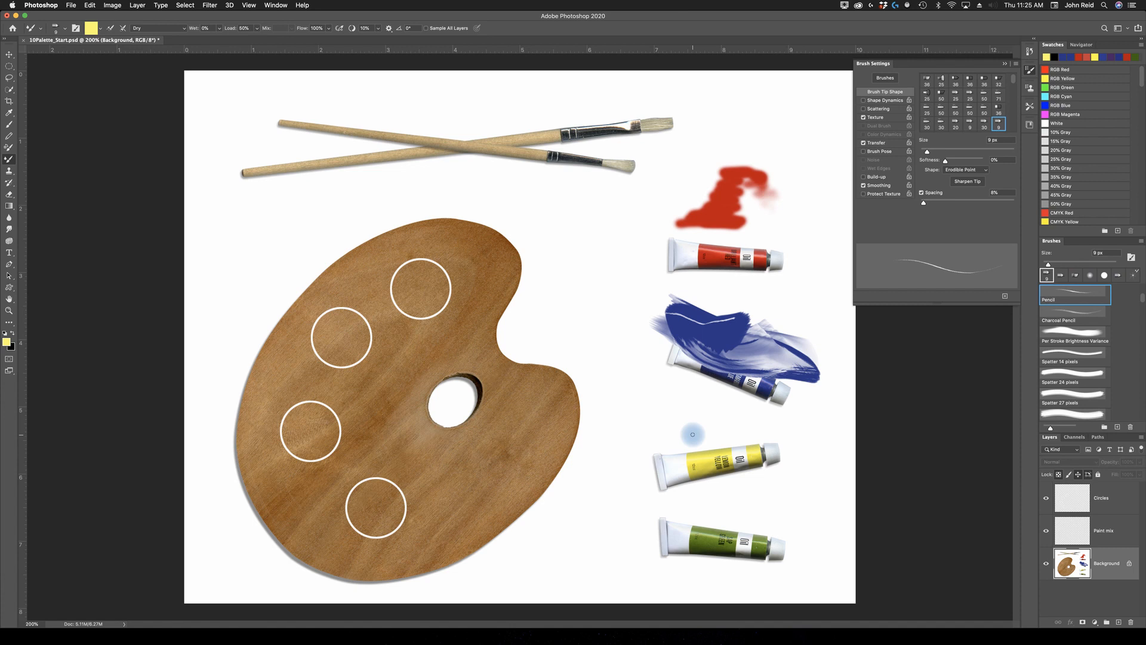
key(bracketright)
key(bracketright)
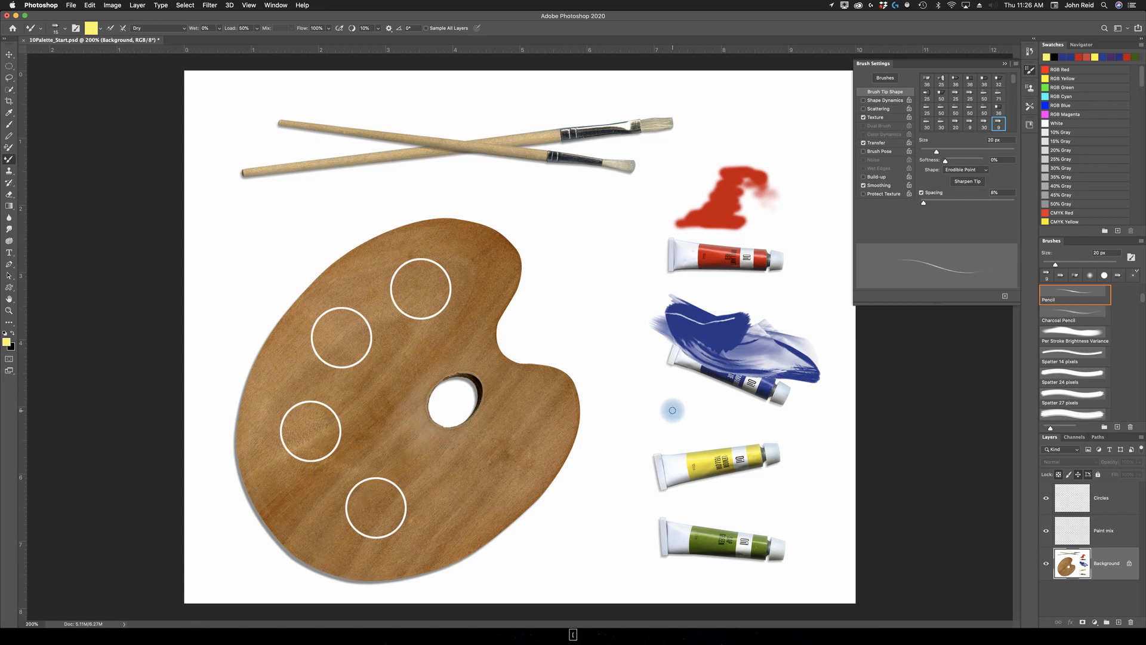
key(bracketright)
key(bracketright)
key(bracketright)
key(bracketleft)
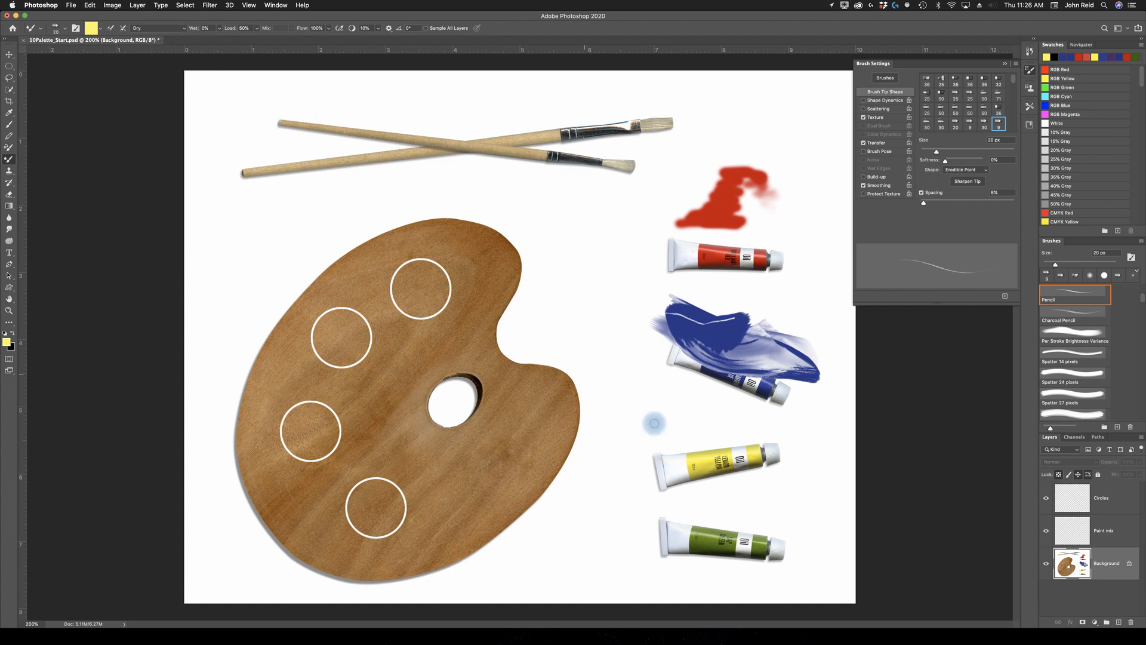
drag(683, 426, 734, 428)
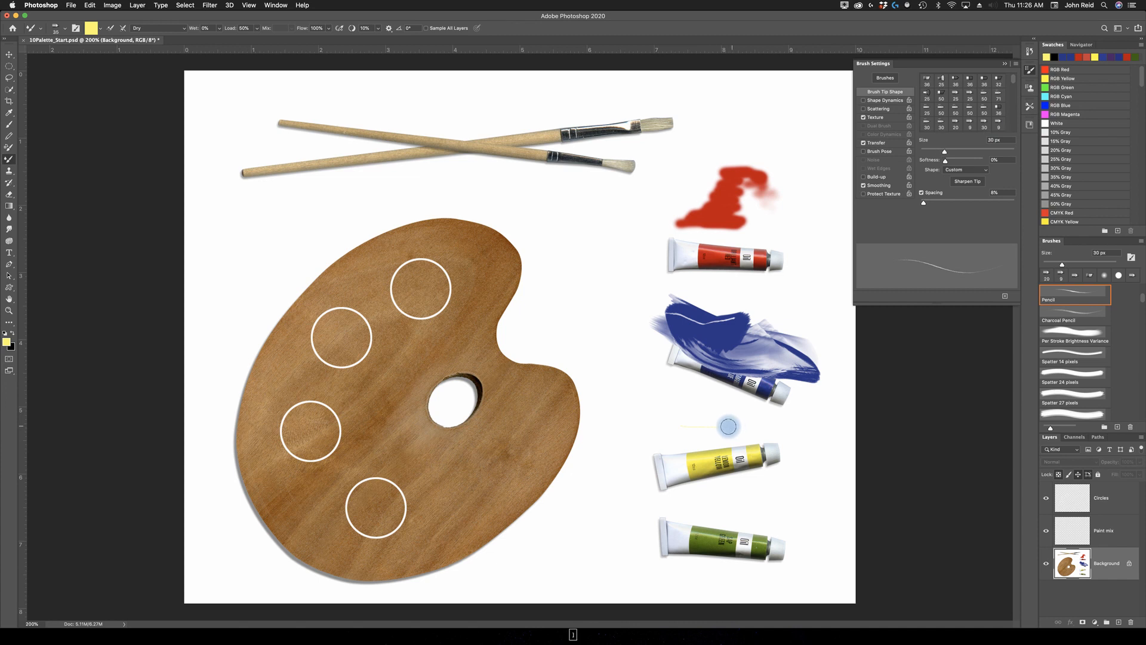
- Enlarge the Pencil brush further and paint another thin yellow stroke above the yellow tube
key(bracketright)
key(bracketright)
drag(695, 430, 722, 426)
- Choose the 25 px Erodible Round tip and paint solid yellow strokes above the yellow tube
click(1045, 275)
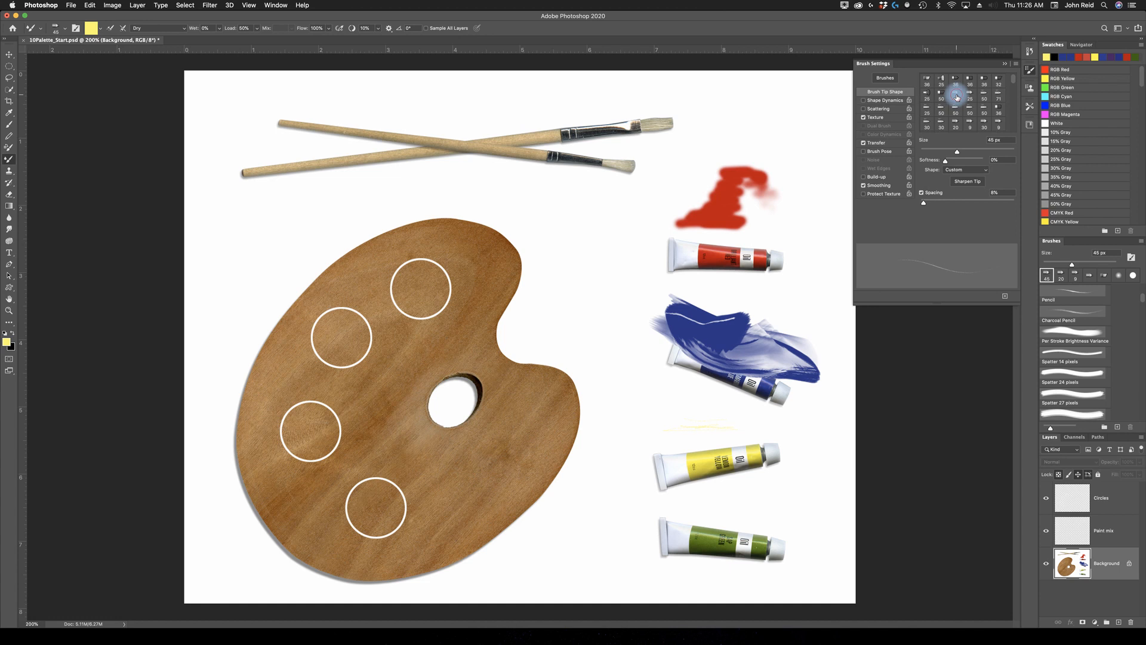
click(985, 97)
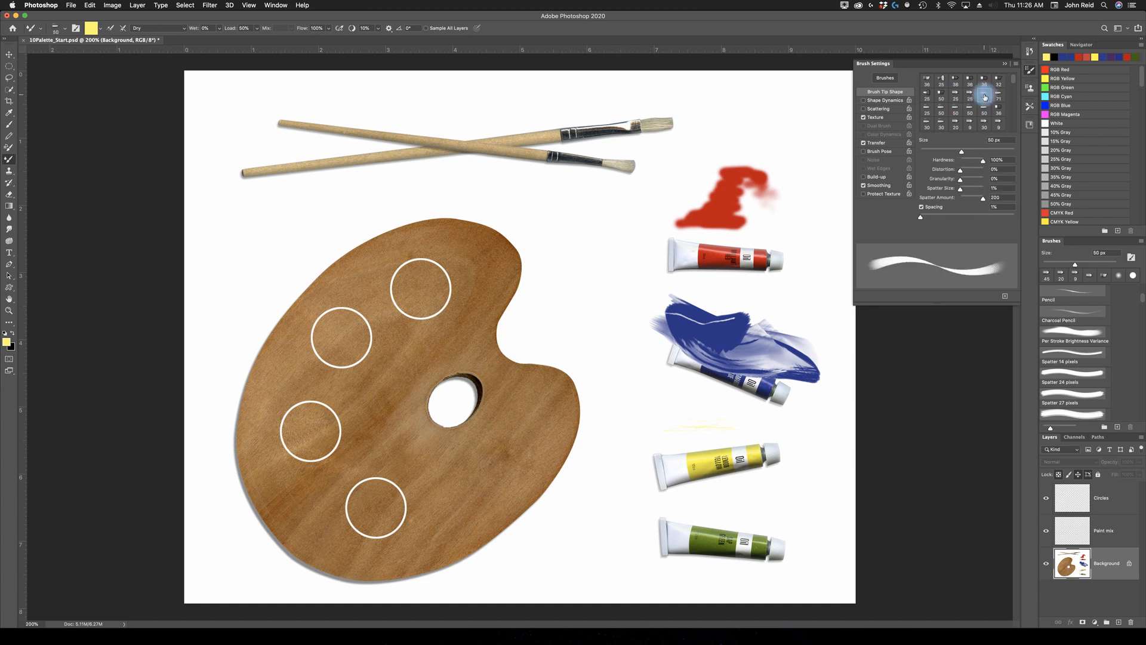
click(970, 97)
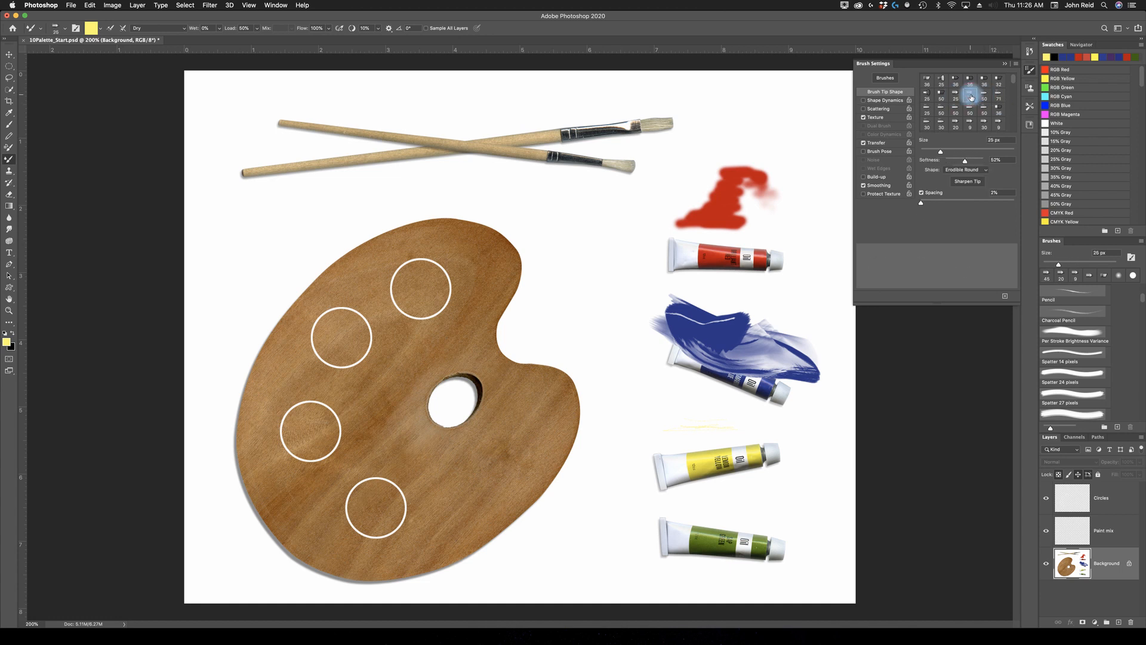
mouse_move(687, 429)
mouse_down()
mouse_move(770, 429)
mouse_move(702, 433)
mouse_move(766, 425)
mouse_move(721, 425)
mouse_up()
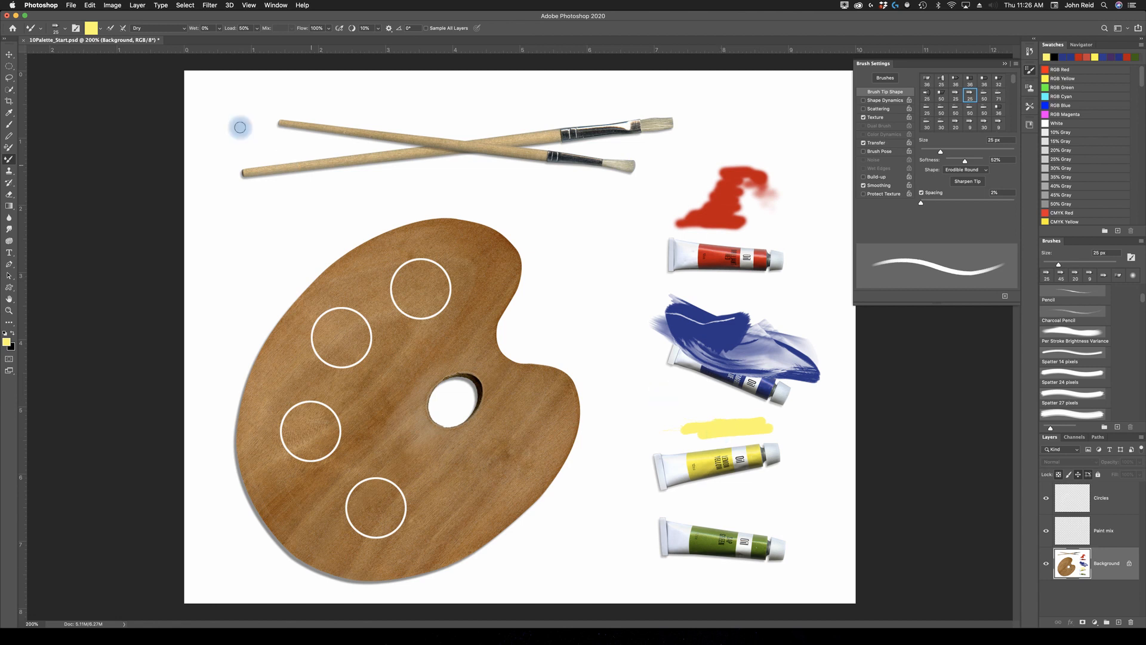
- Switch the Mixer Brush to the Very Wet preset and smear the near end of the yellow strokes above the tube
click(186, 30)
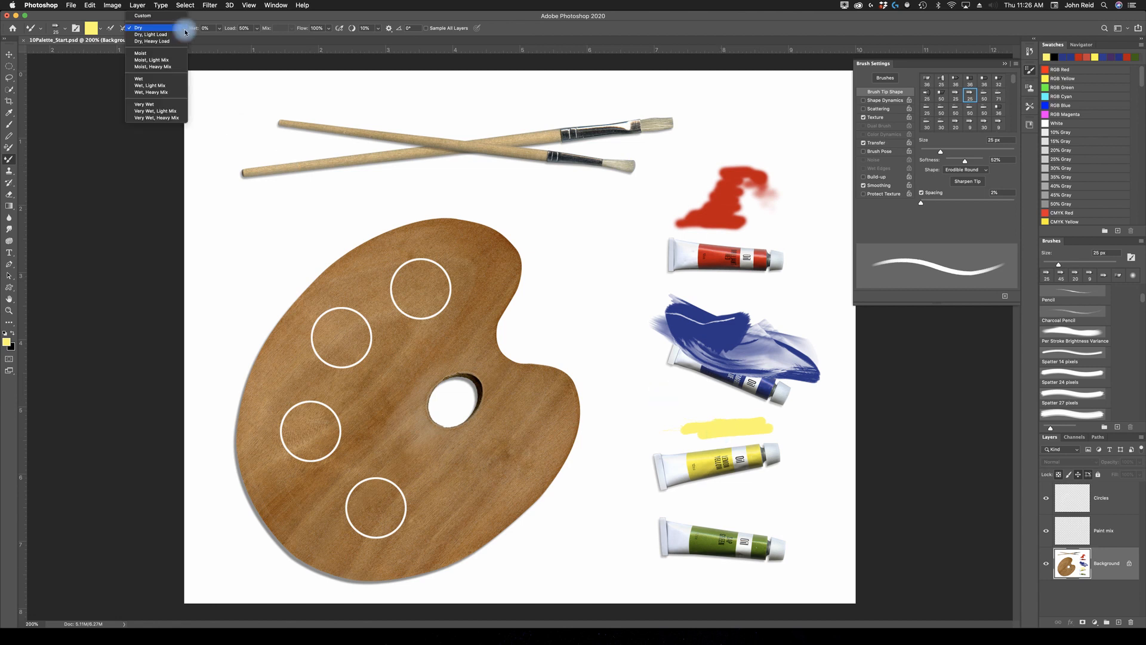
click(147, 107)
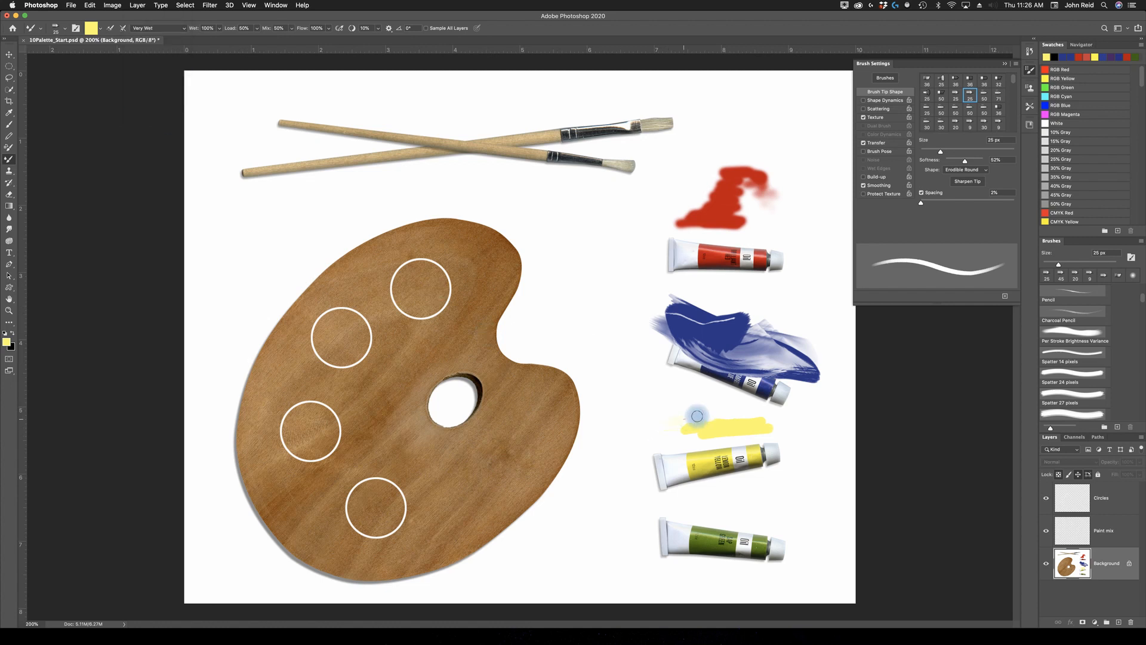
mouse_move(697, 416)
mouse_down()
mouse_move(665, 424)
mouse_move(709, 404)
mouse_move(672, 416)
mouse_move(698, 416)
mouse_move(677, 432)
mouse_move(695, 422)
mouse_move(689, 435)
mouse_move(729, 413)
mouse_move(718, 435)
mouse_move(724, 425)
mouse_move(690, 443)
mouse_move(686, 415)
mouse_move(681, 425)
mouse_move(720, 424)
mouse_move(694, 432)
mouse_move(705, 434)
mouse_move(734, 419)
mouse_move(702, 437)
mouse_move(770, 425)
mouse_move(717, 416)
mouse_move(708, 440)
mouse_move(678, 453)
mouse_move(691, 419)
mouse_up()
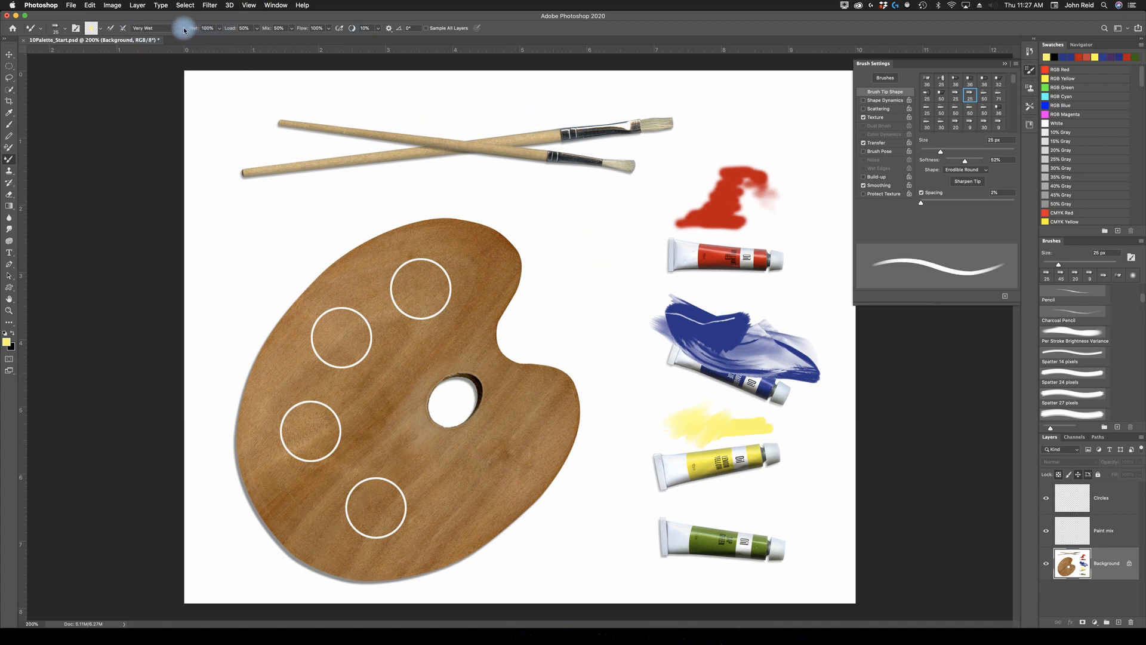
- Set the Mixer Brush back to the Dry preset
click(161, 28)
mouse_move(163, 8)
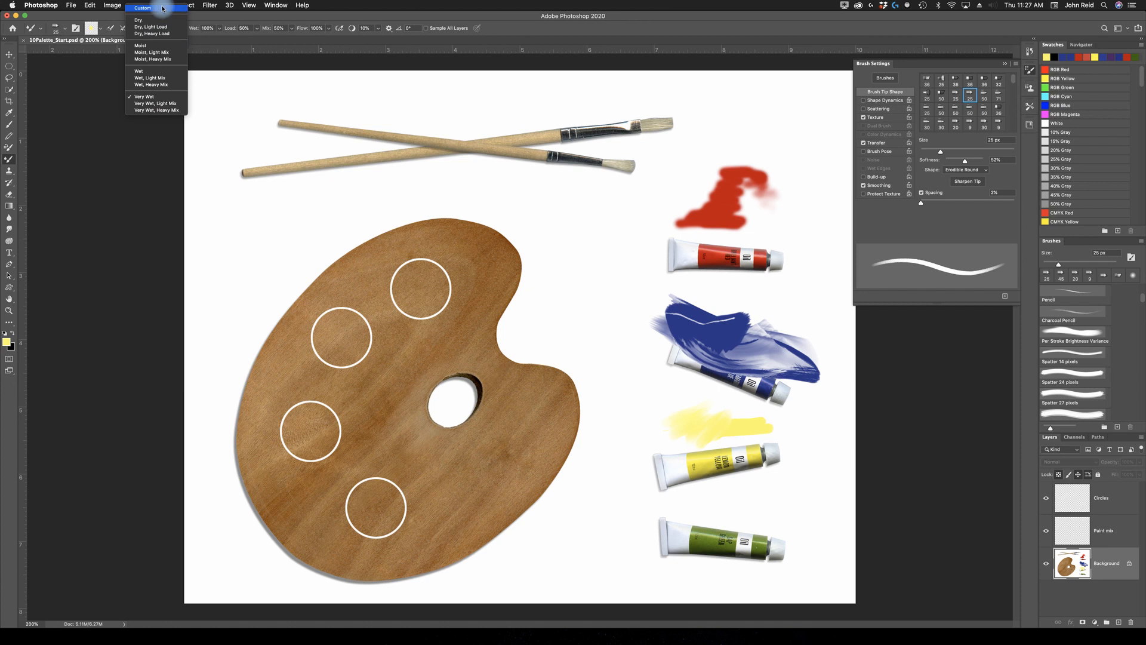
click(173, 29)
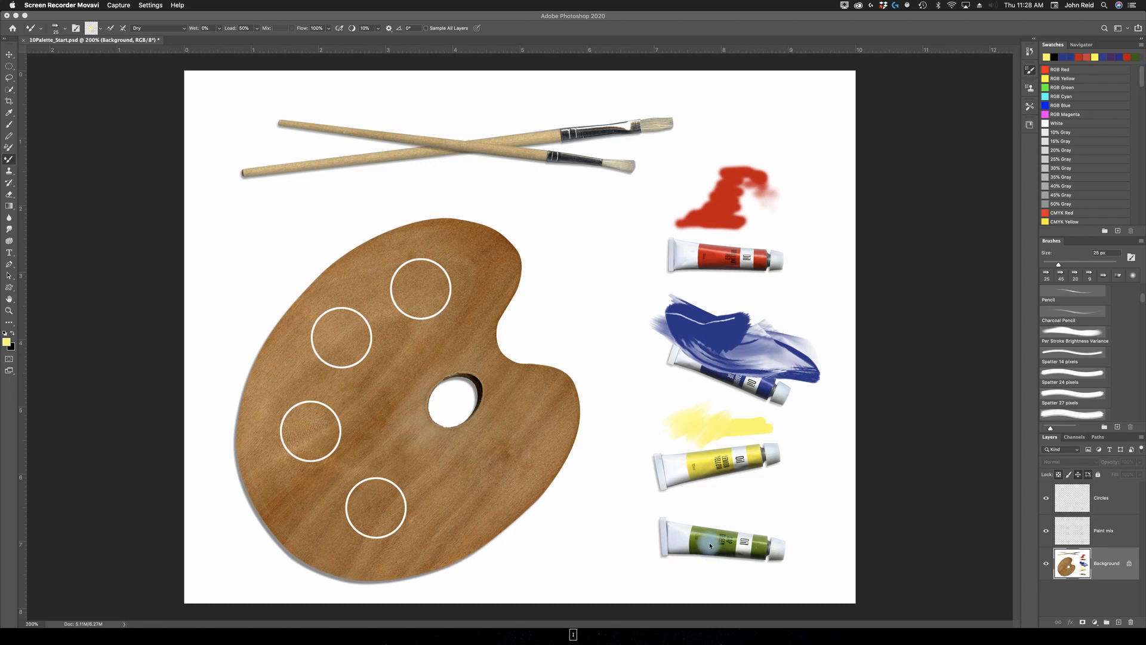
- Sample the green of the green paint tube with the Eyedropper and return to the Mixer Brush
click(711, 545)
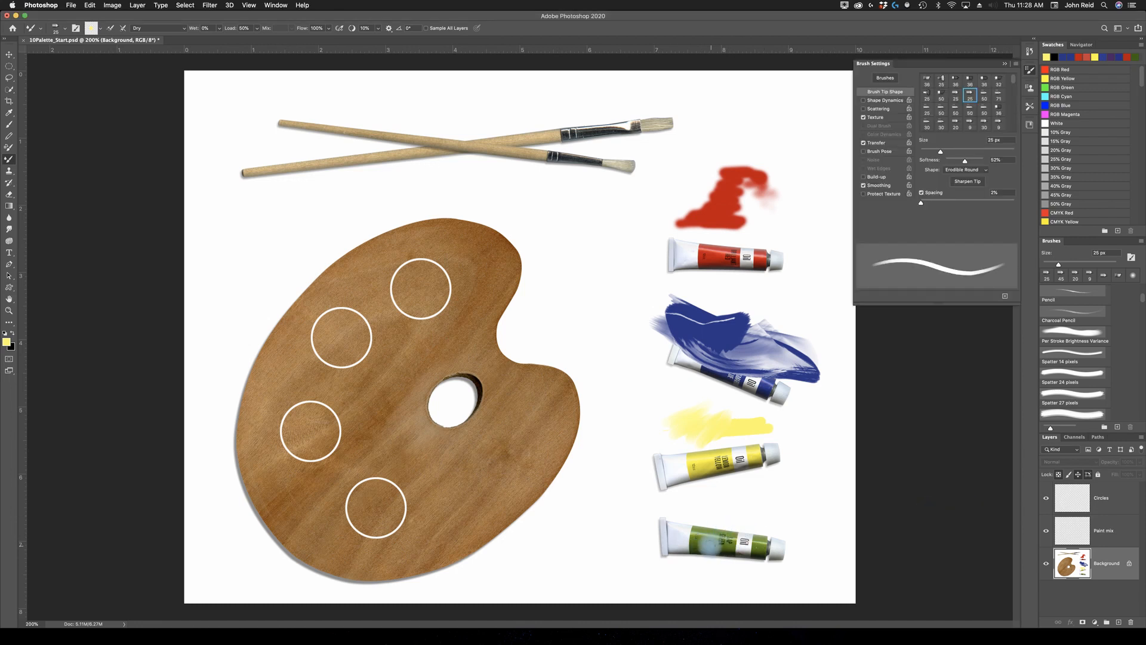
key(i)
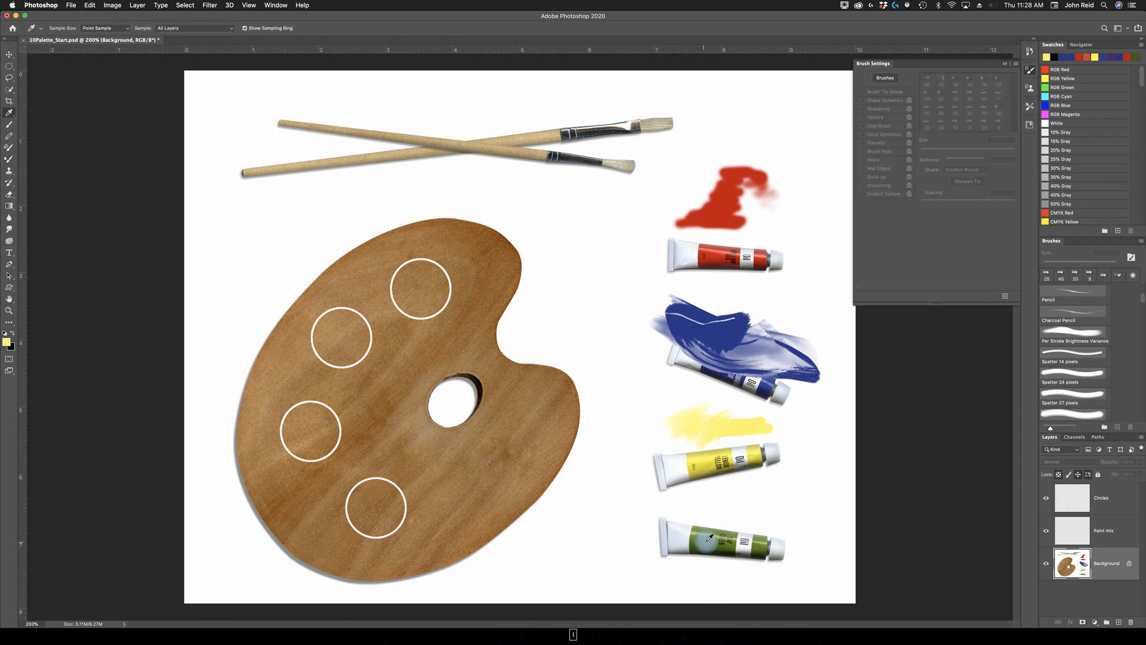
click(710, 537)
key(b)
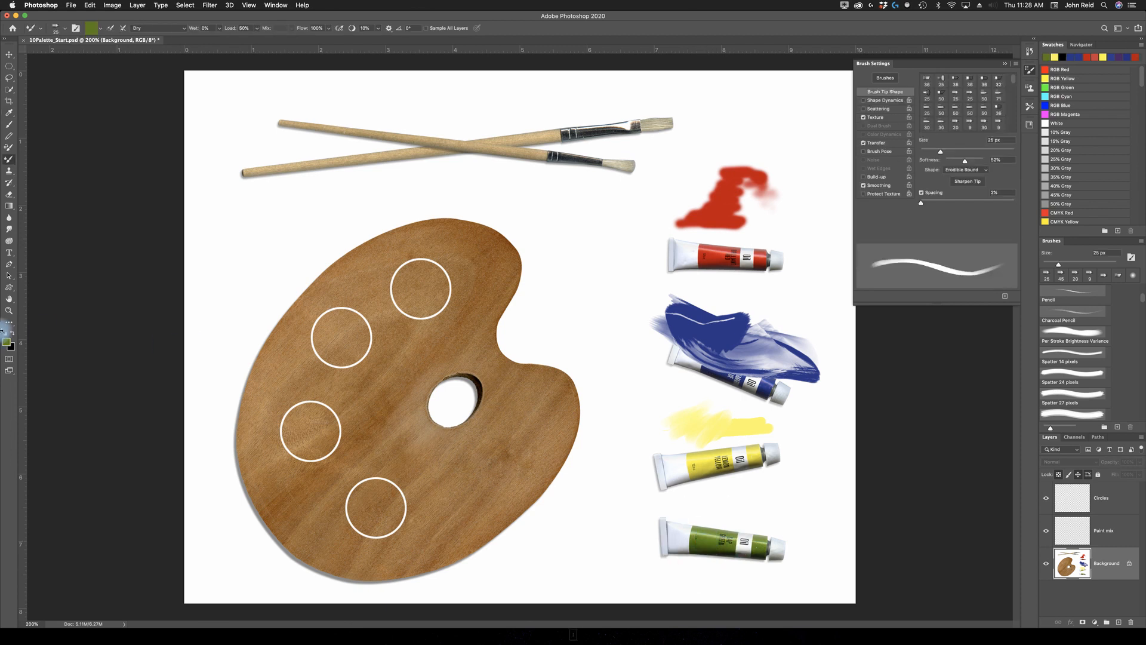
- Choose the 30 px hard round tip with the Dry preset and paint green strokes above the green tube
click(182, 28)
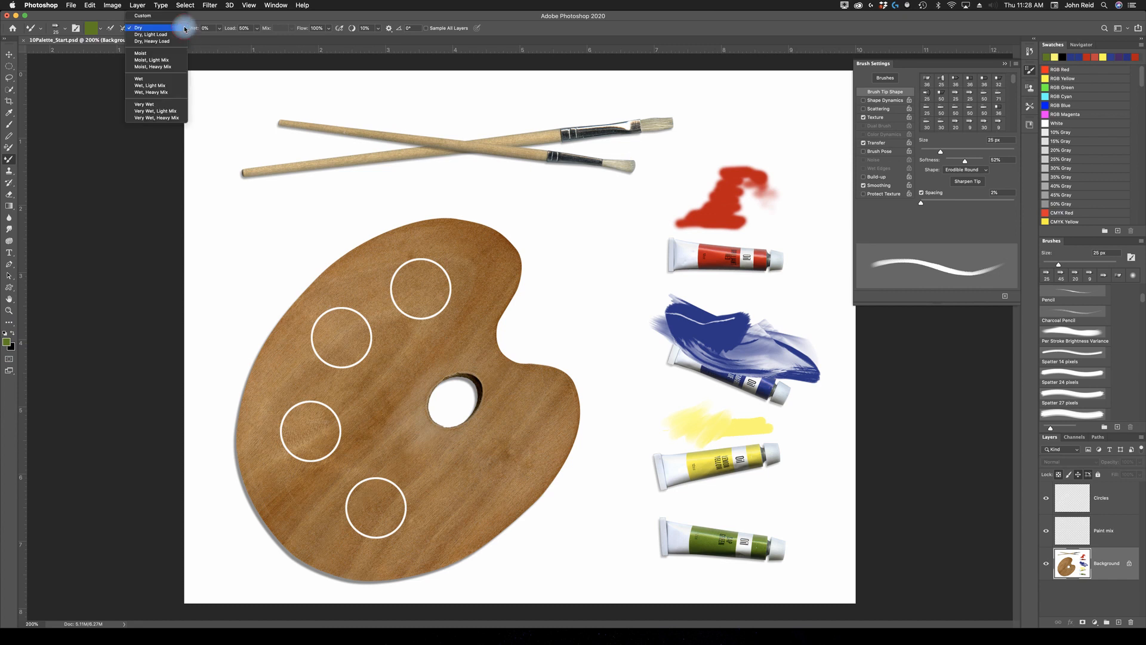
click(148, 29)
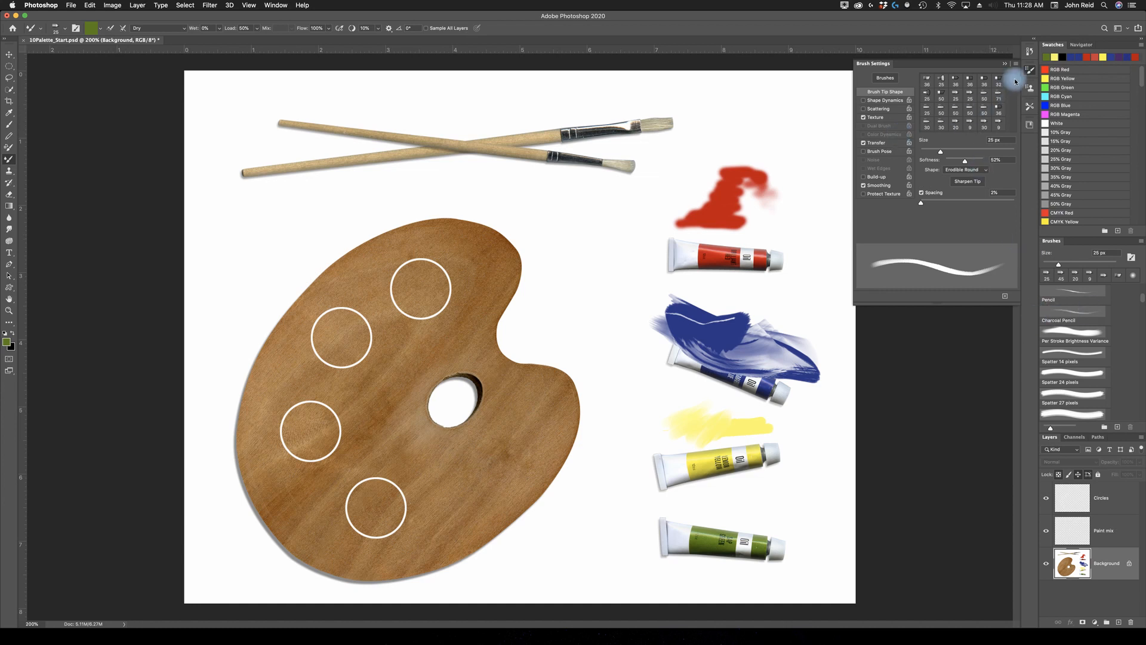
drag(1014, 78, 1014, 71)
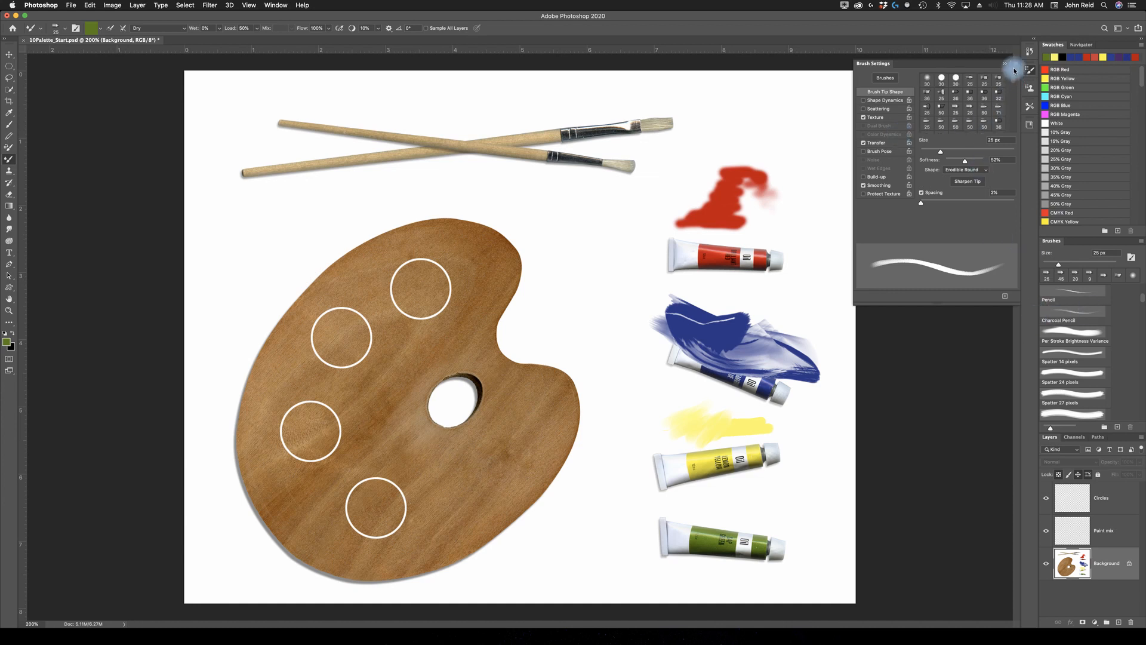
click(943, 81)
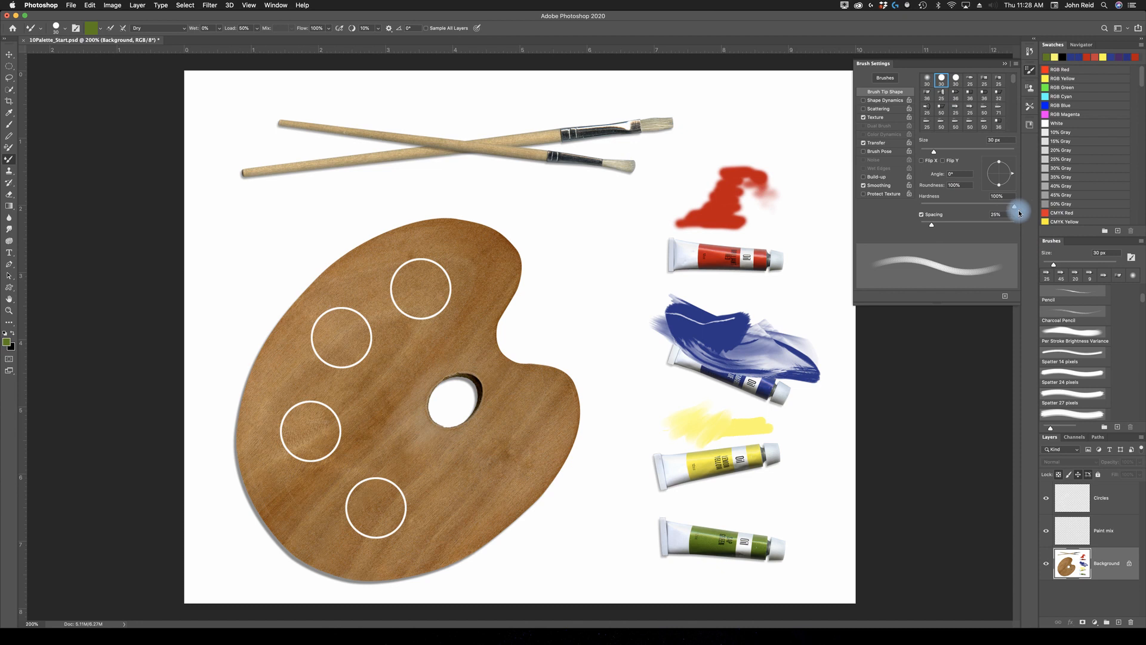
mouse_move(688, 513)
mouse_down()
mouse_move(760, 508)
mouse_move(721, 498)
mouse_move(810, 471)
mouse_move(790, 462)
mouse_move(816, 460)
mouse_move(810, 449)
mouse_move(809, 472)
mouse_move(761, 482)
mouse_move(777, 473)
mouse_move(743, 501)
mouse_move(747, 519)
mouse_move(697, 518)
mouse_move(759, 510)
mouse_move(695, 521)
mouse_move(780, 512)
mouse_up()
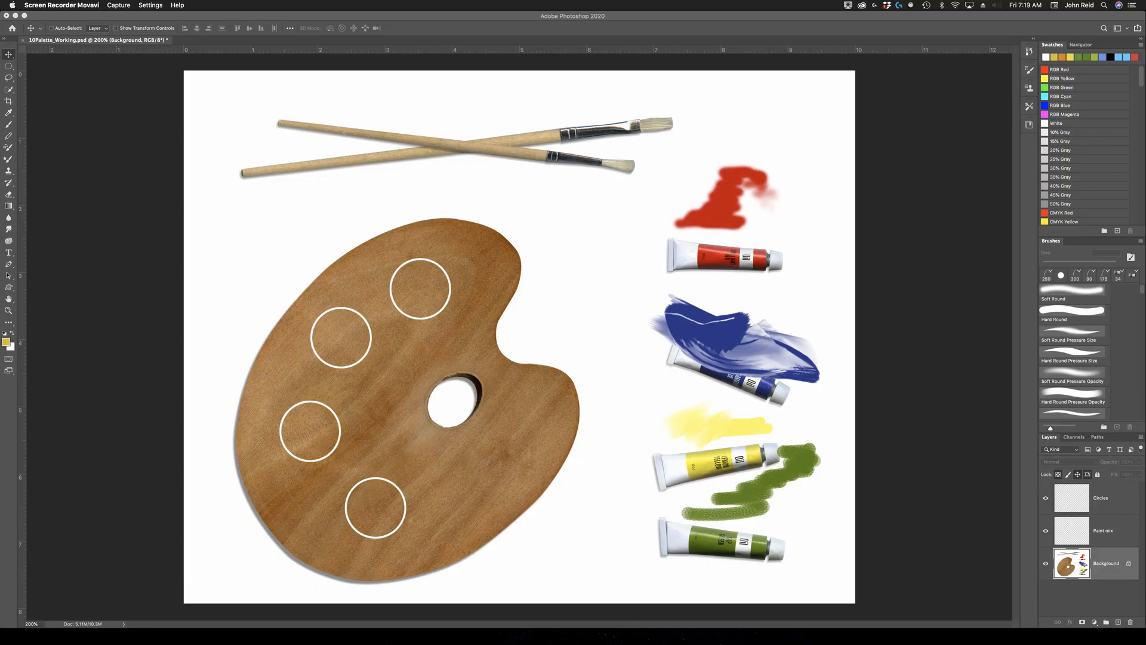
- Toggle the visibility of the Circles and Paint mix layers to check their content, and make Paint mix the active layer
click(877, 382)
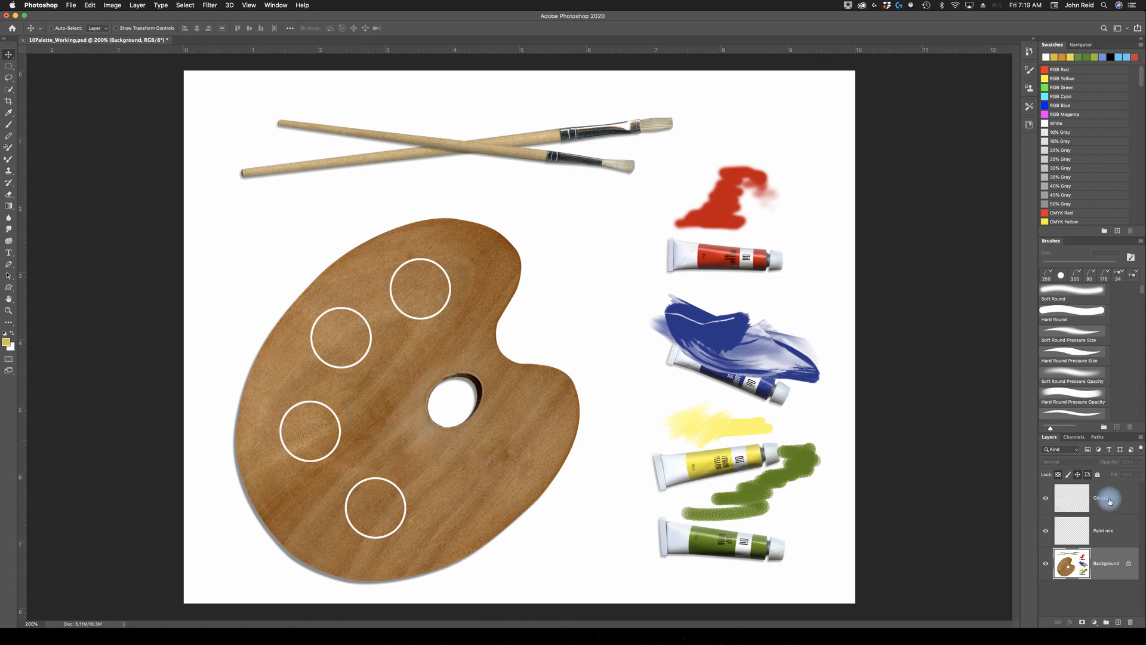
click(1048, 501)
click(1047, 501)
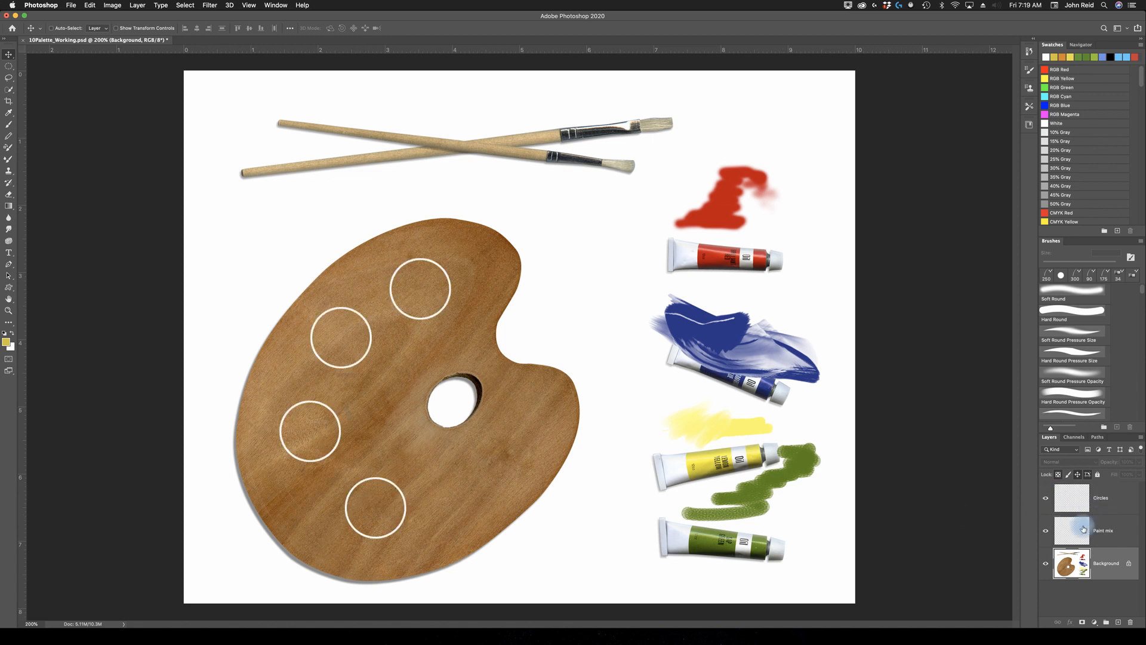
click(1046, 532)
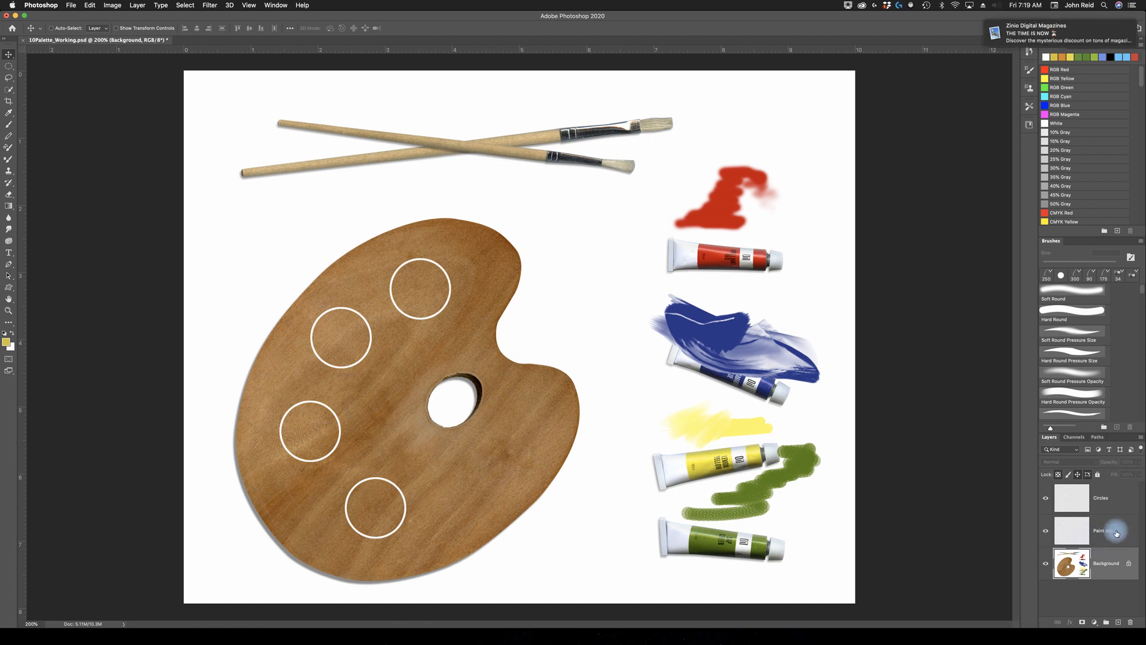
click(1112, 532)
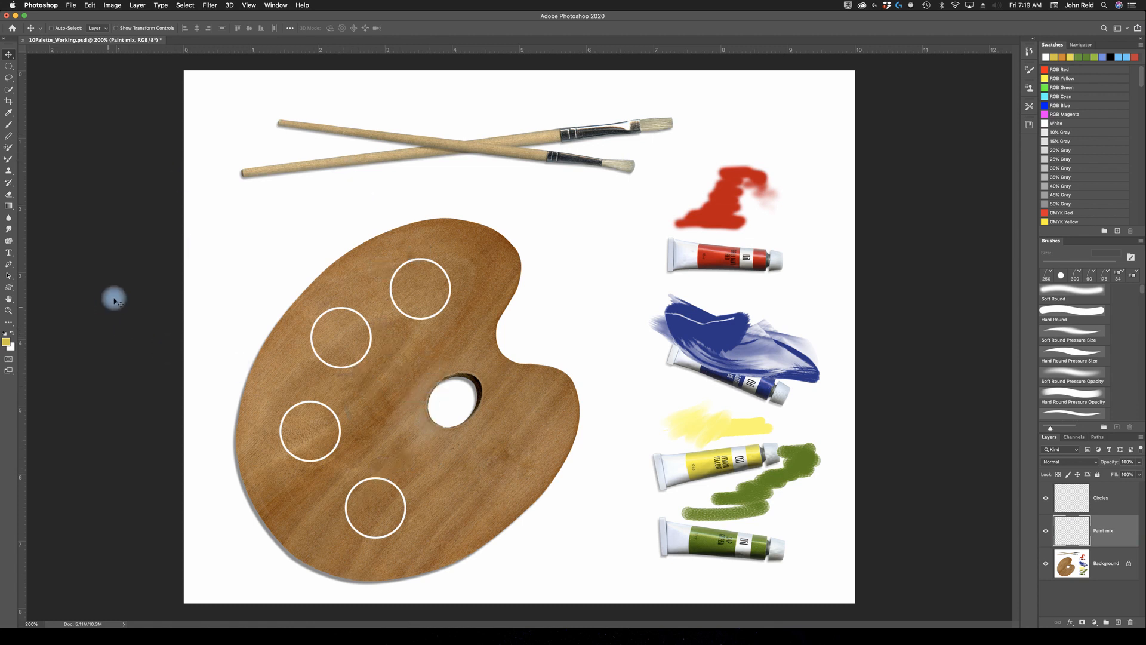
- Activate the Mixer Brush and switch to the Essentials workspace
click(9, 160)
click(1118, 29)
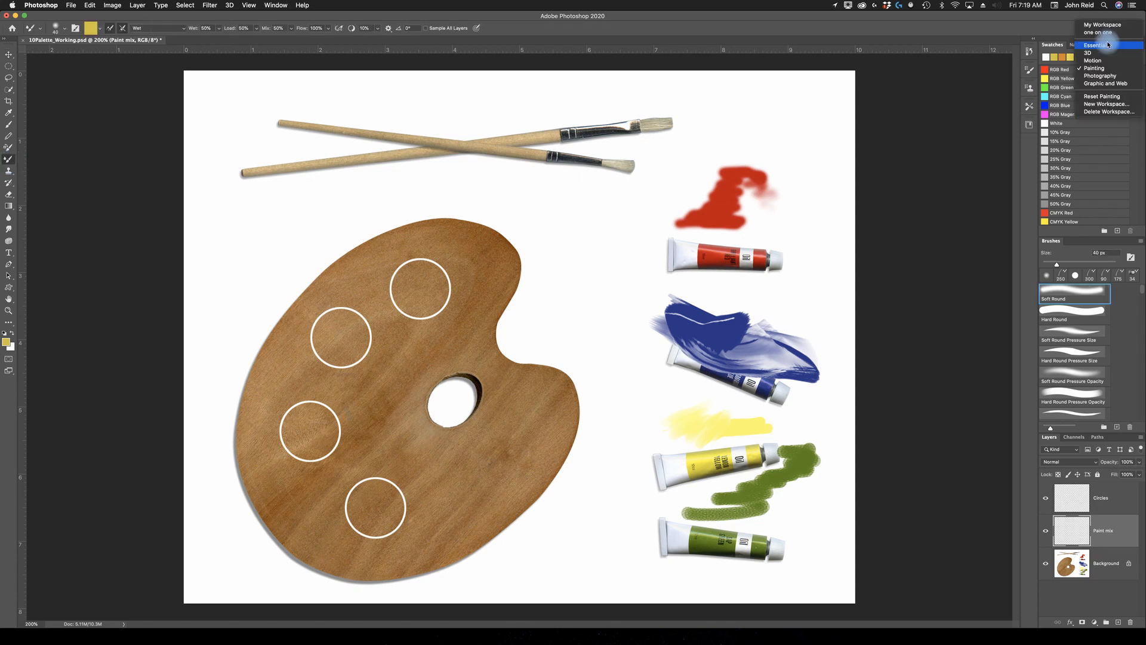
click(1092, 70)
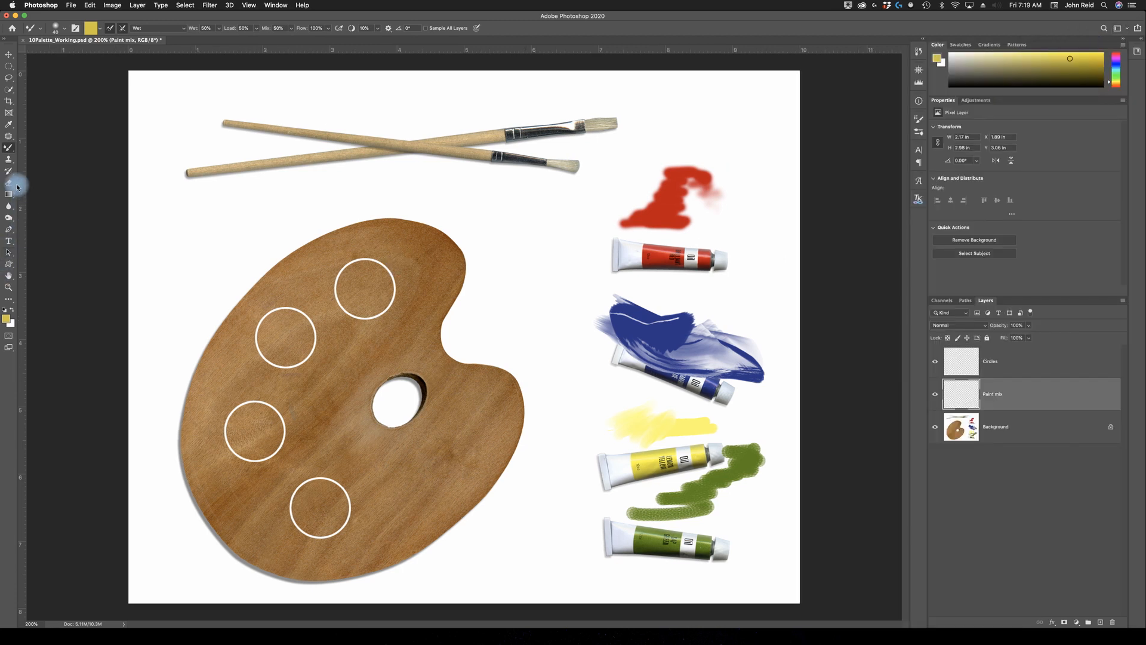
- Pick the Mixer Brush Tool from the group of brush tools and return to the Painting workspace
click(12, 149)
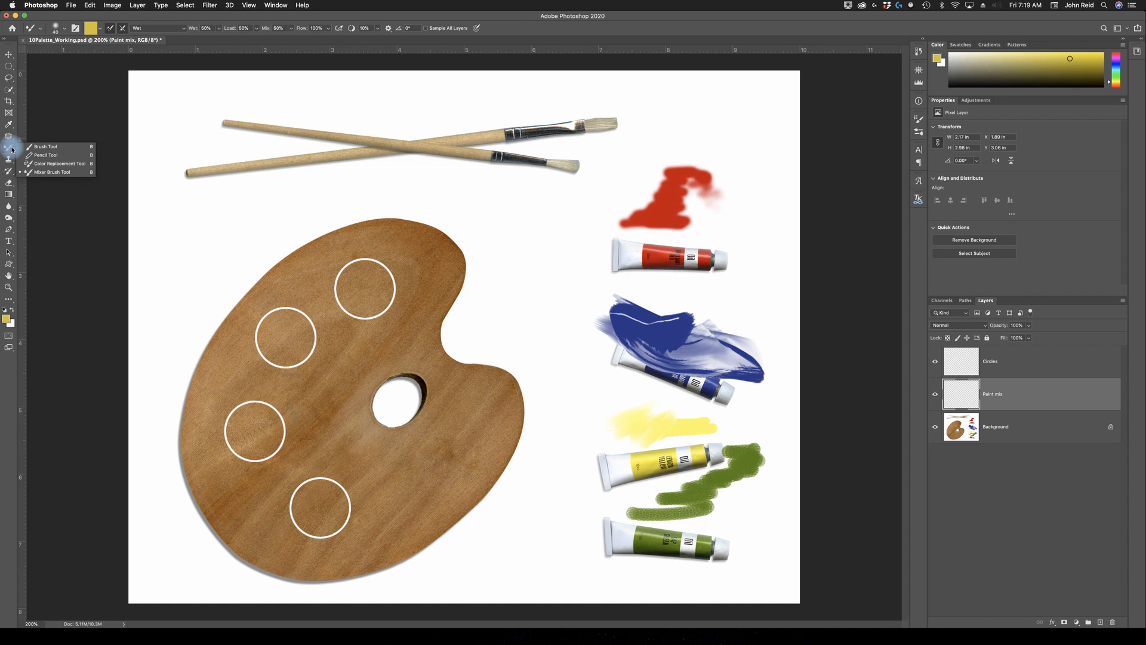
click(52, 173)
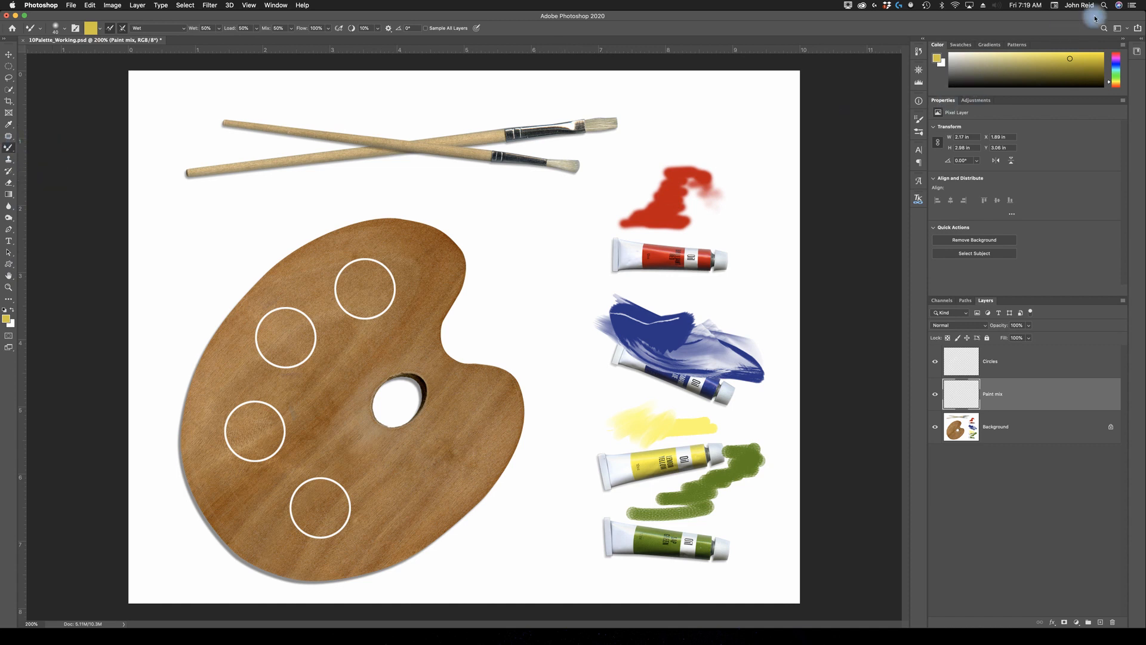
click(1138, 28)
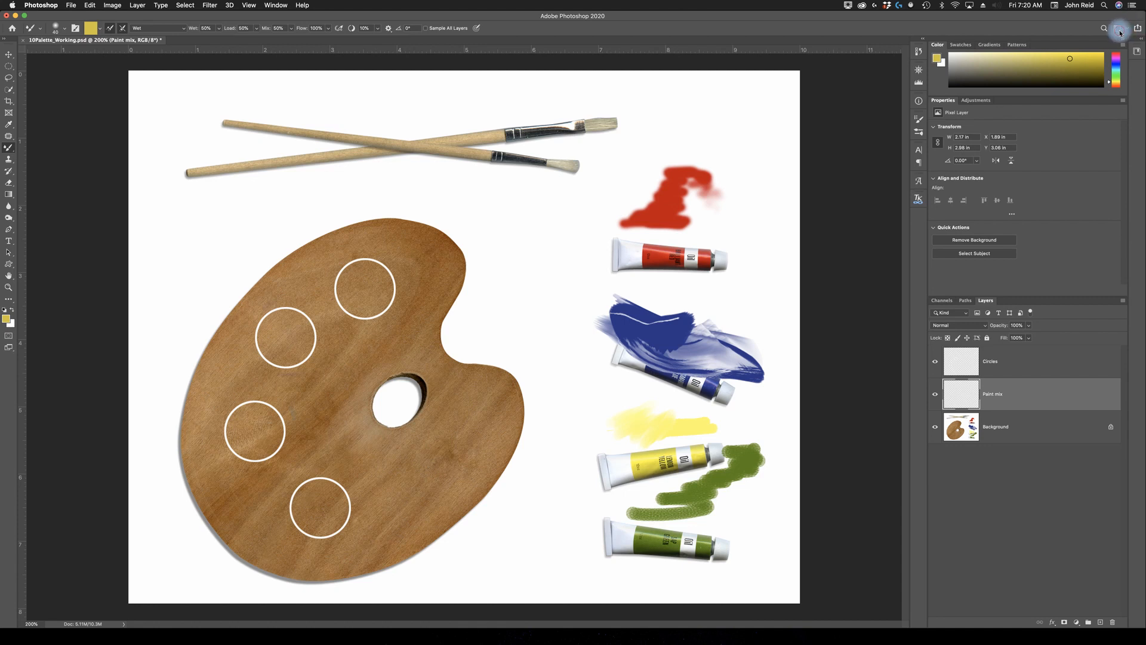
click(1094, 73)
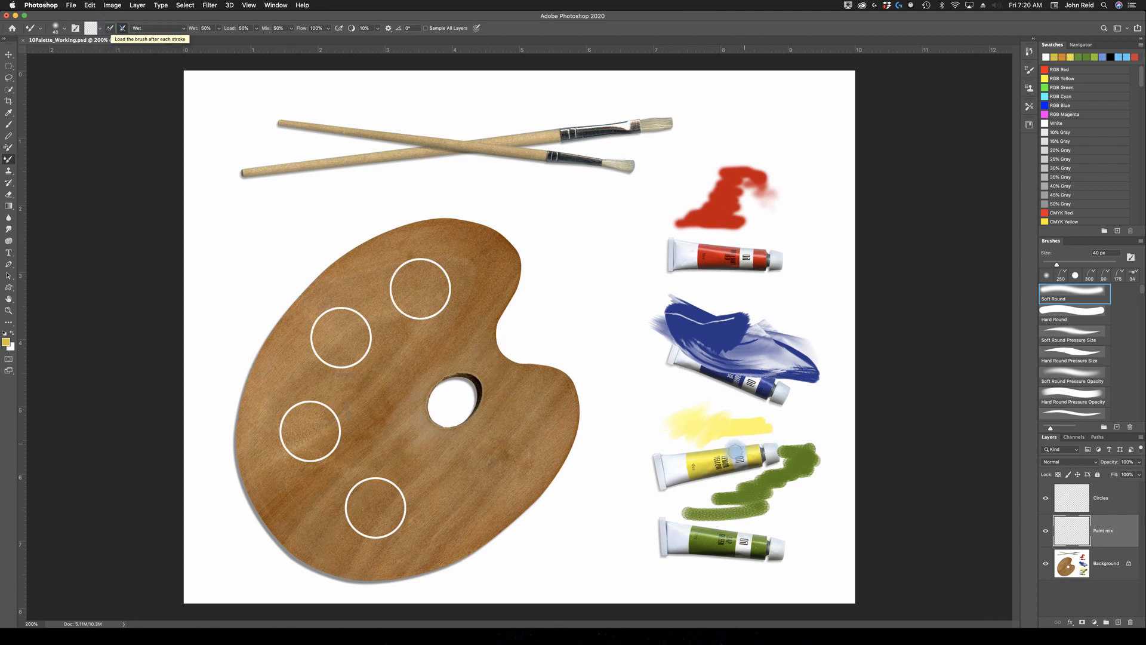
- Set the Mixer Brush to be cleaned after each stroke and clean the currently loaded paint from it
click(123, 29)
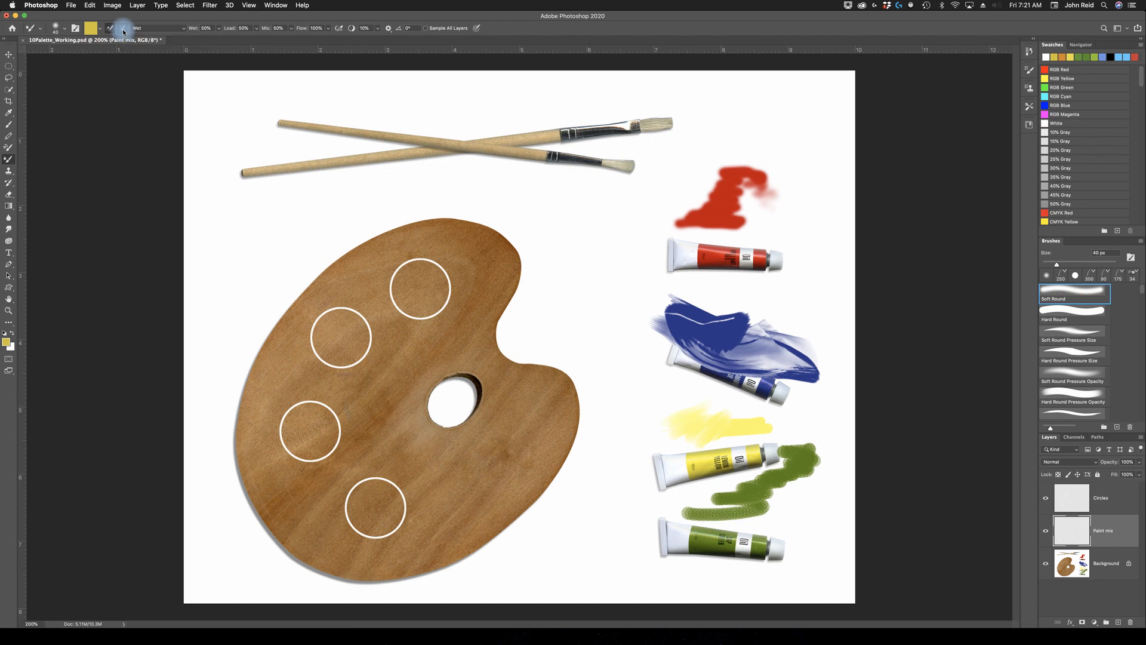
click(123, 28)
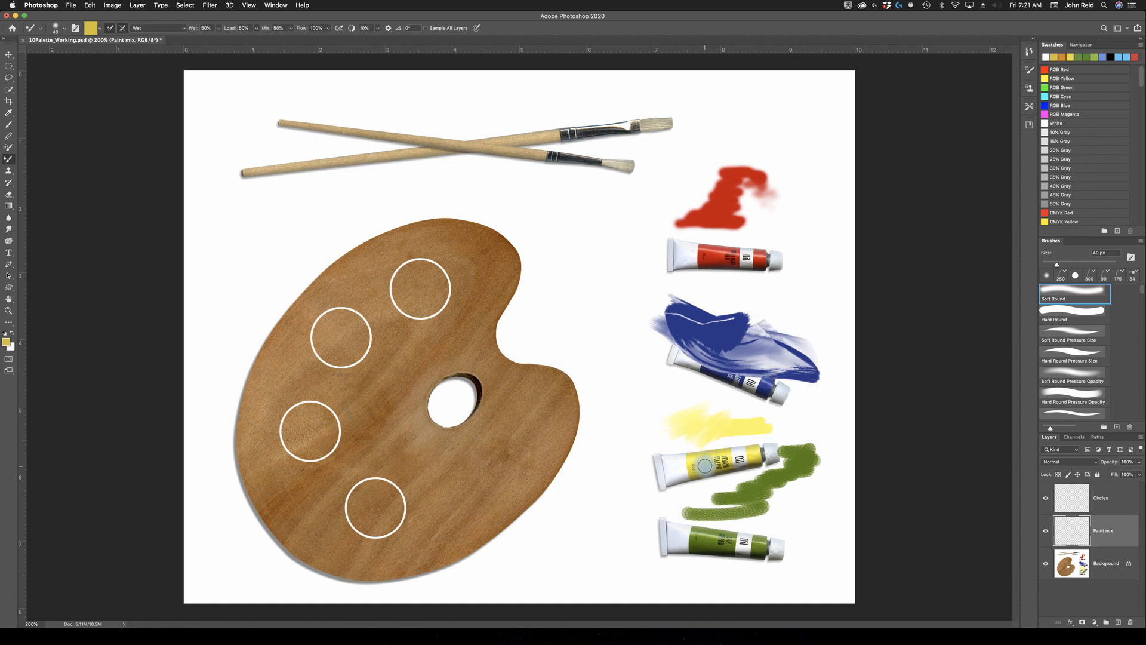
click(102, 31)
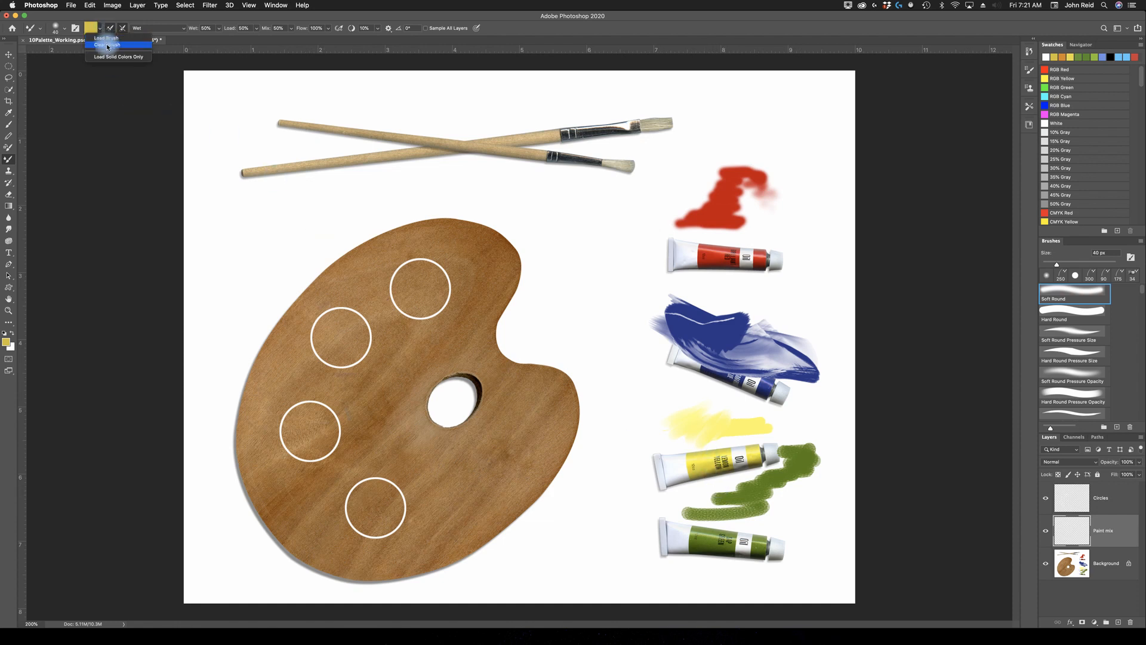
click(108, 45)
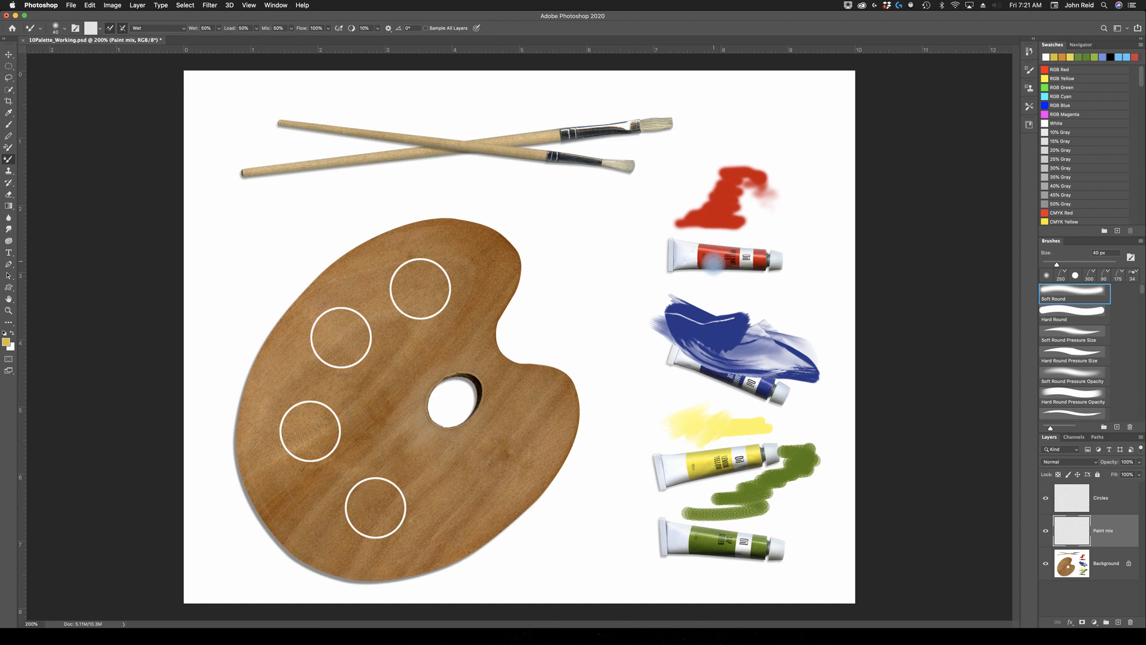
- Sample the red of the red paint tube with the Eyedropper and return to the Mixer Brush
key(i)
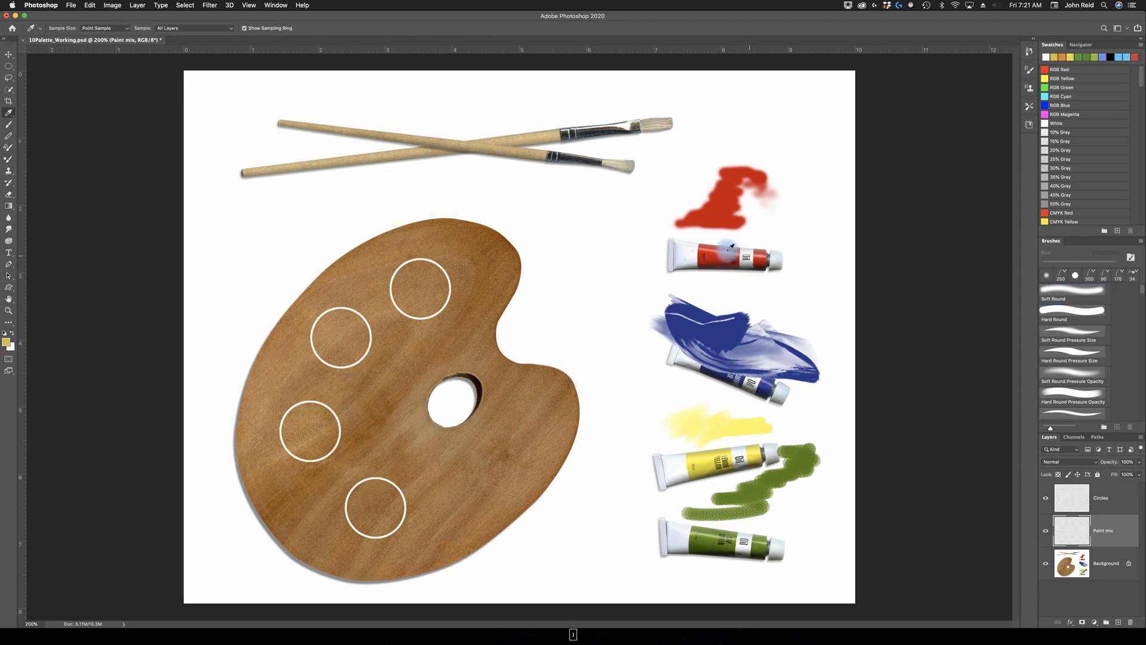
click(724, 248)
key(b)
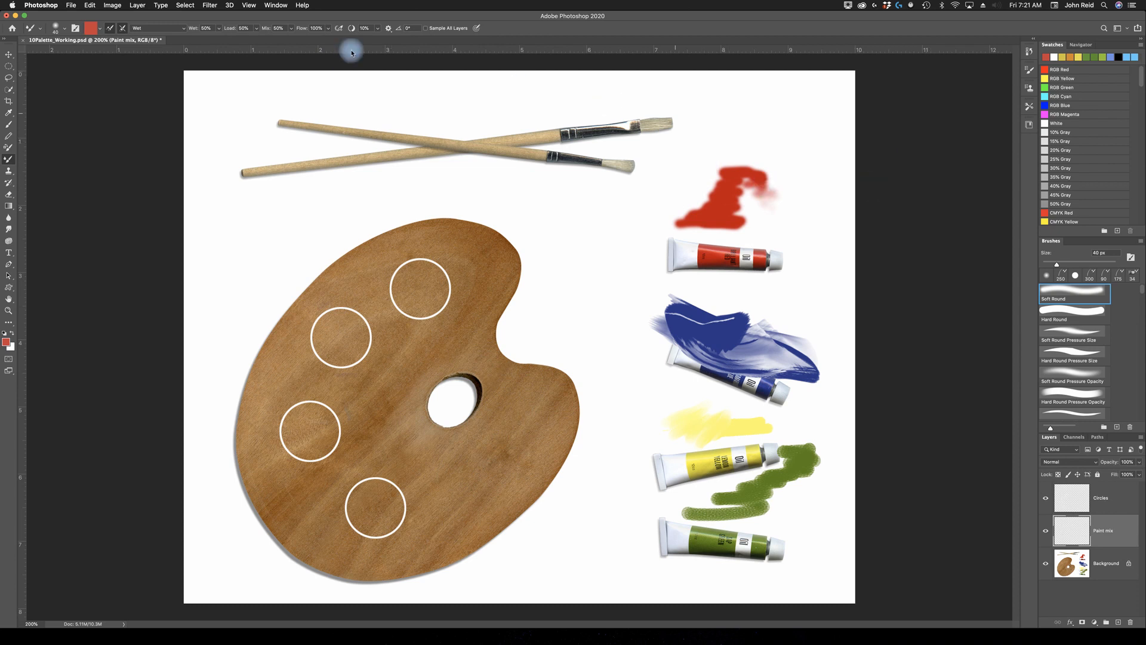
- Choose the soft round tip, enlarge it to 70 px, and fill the palette's uppermost circle with red paint
click(1028, 74)
click(927, 80)
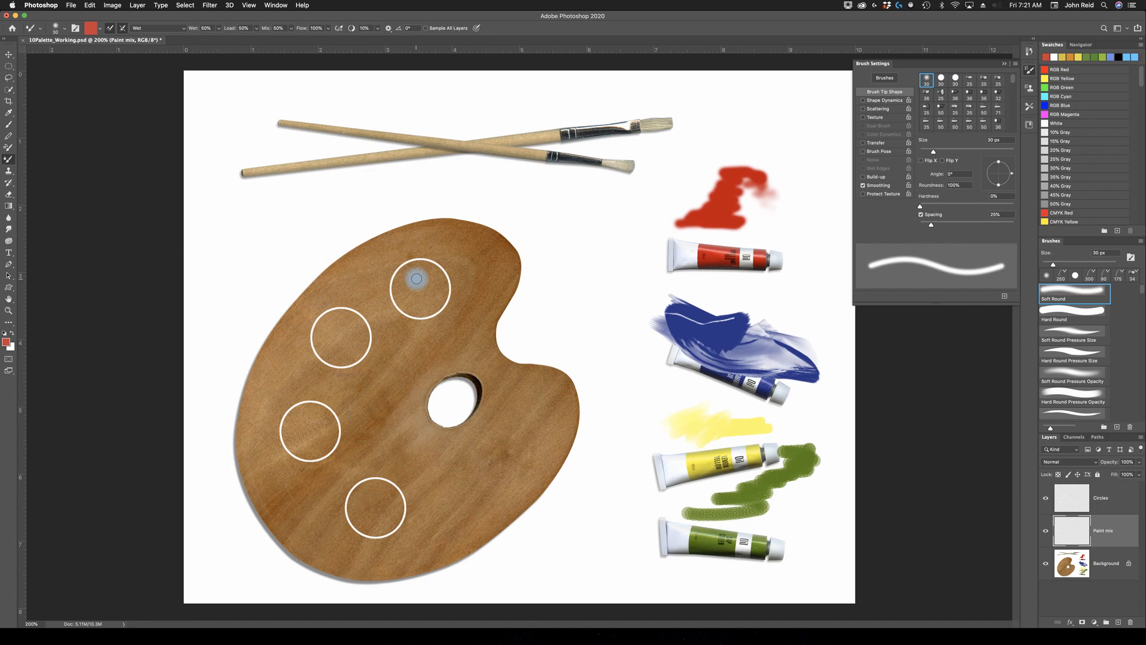
key(bracketright)
key(bracketright)
key(bracketright)
key(bracketright)
mouse_move(409, 282)
mouse_down()
mouse_move(409, 302)
mouse_move(438, 293)
mouse_move(417, 272)
mouse_move(408, 287)
mouse_move(435, 272)
mouse_move(406, 278)
mouse_move(429, 299)
mouse_move(409, 297)
mouse_move(434, 287)
mouse_up()
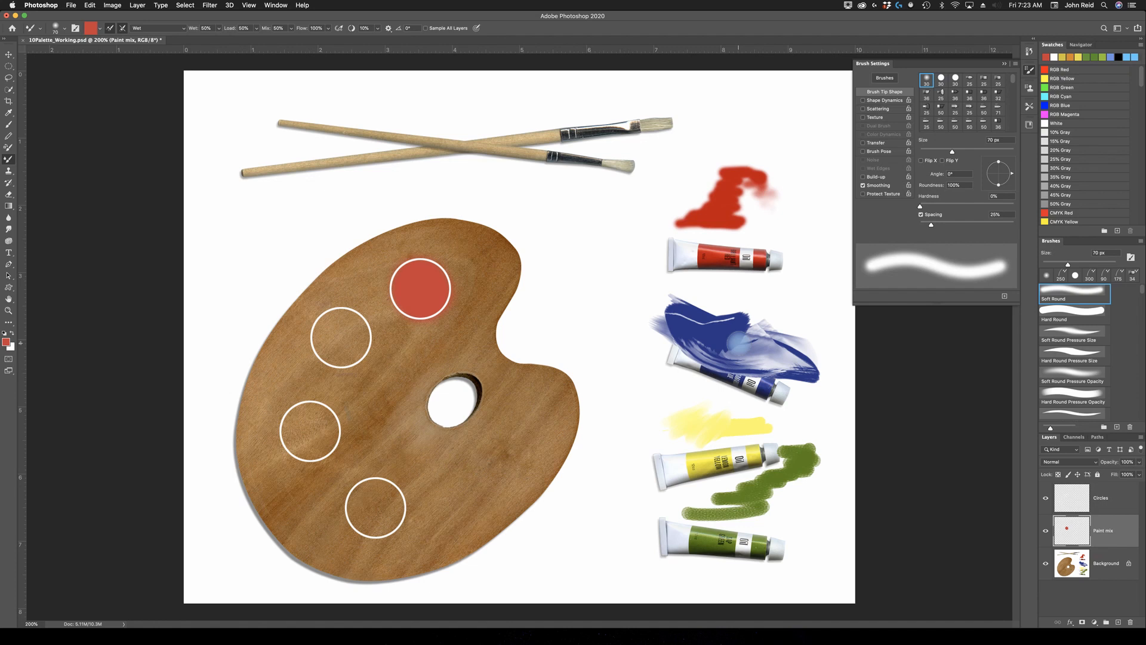
- Sample the blue of the blue paint tube and mix it into the red paint in the palette's uppermost circle with the Mixer Brush
key(i)
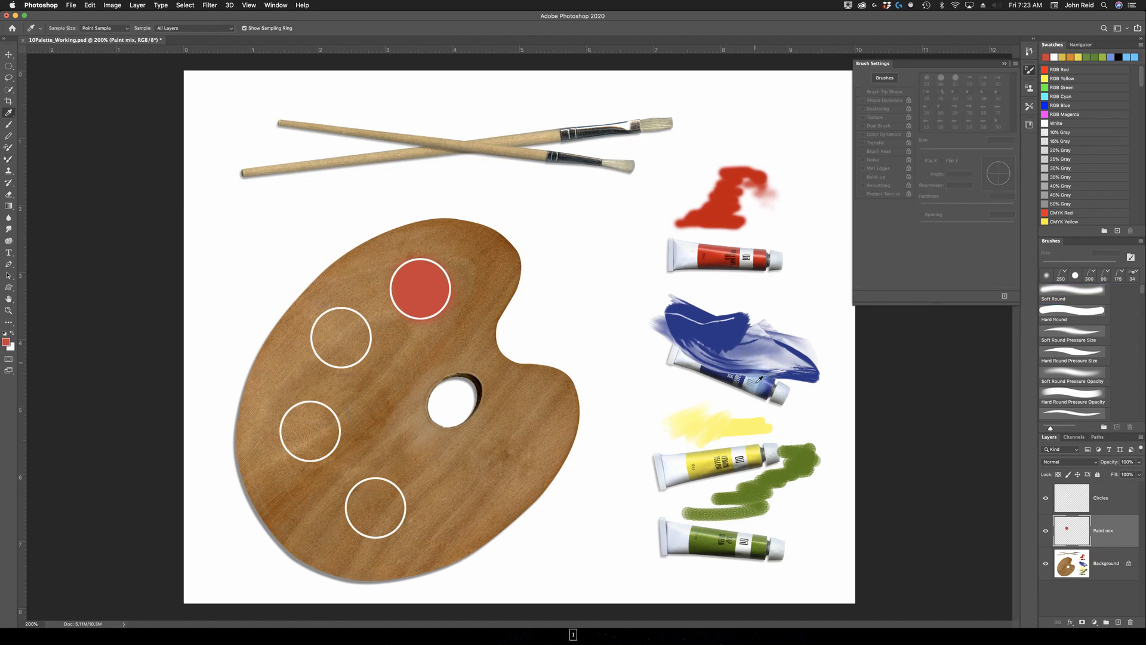
click(774, 376)
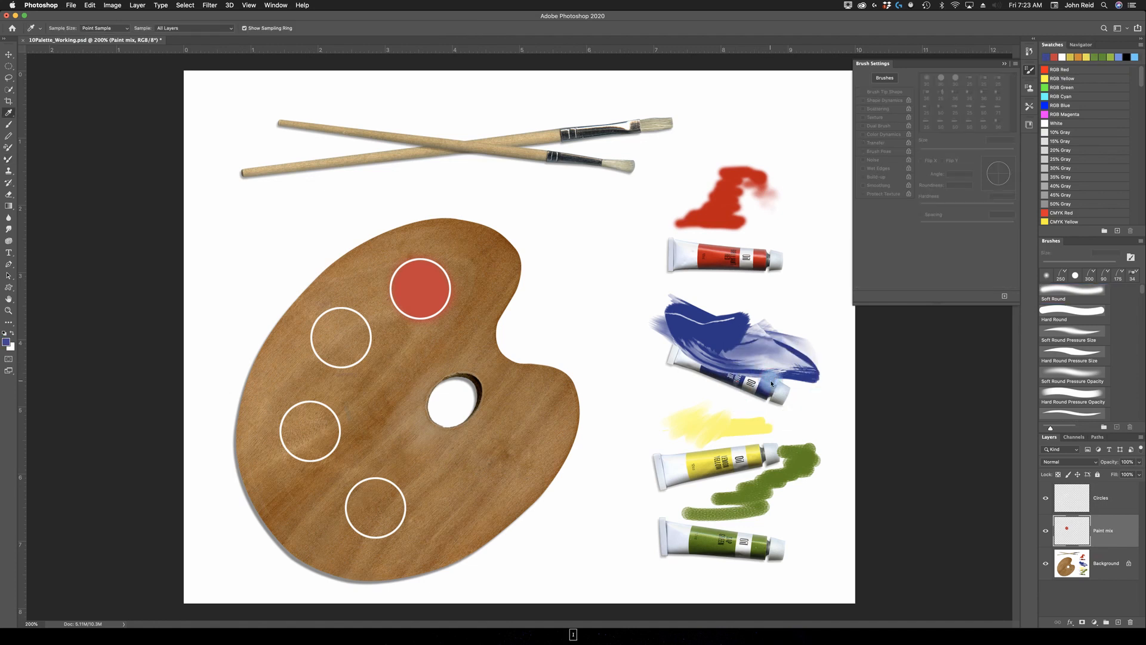
key(b)
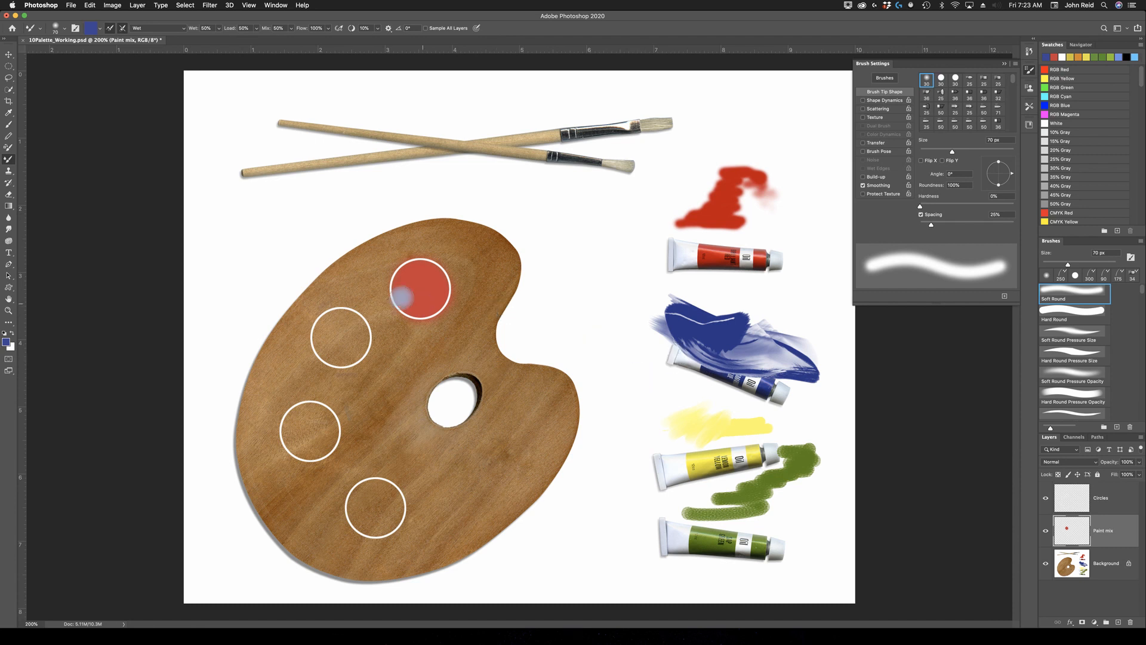
mouse_move(413, 294)
mouse_down()
mouse_move(406, 279)
mouse_move(423, 286)
mouse_up()
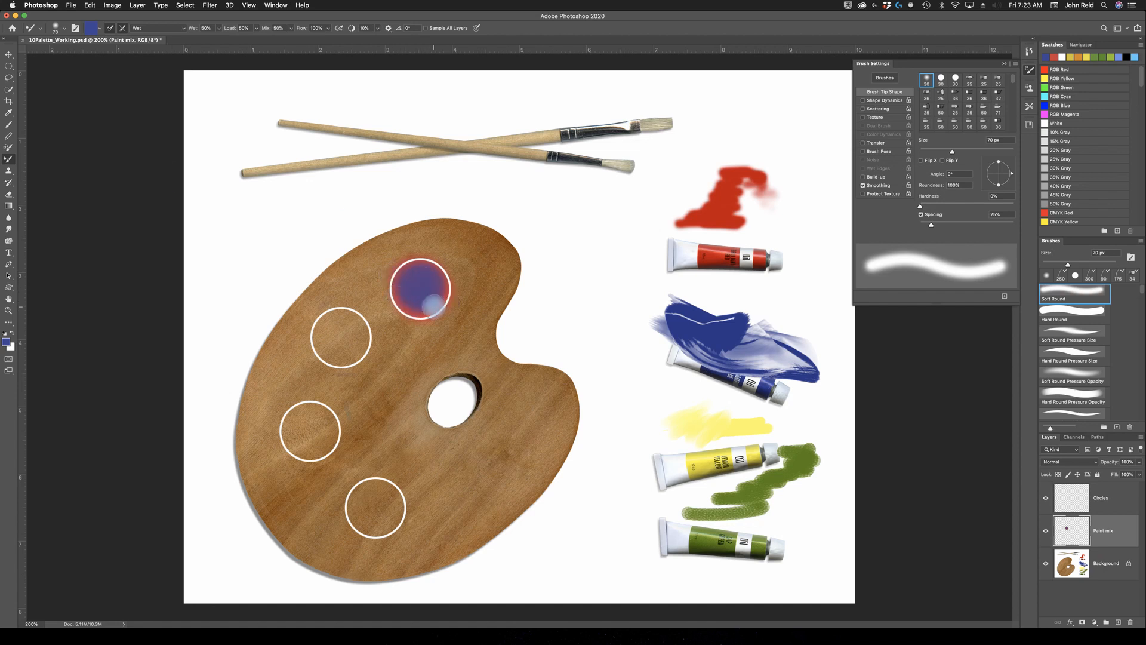
- Sample the purple mixed in the uppermost circle and fill the palette's second circle with it using the Mixer Brush
key(i)
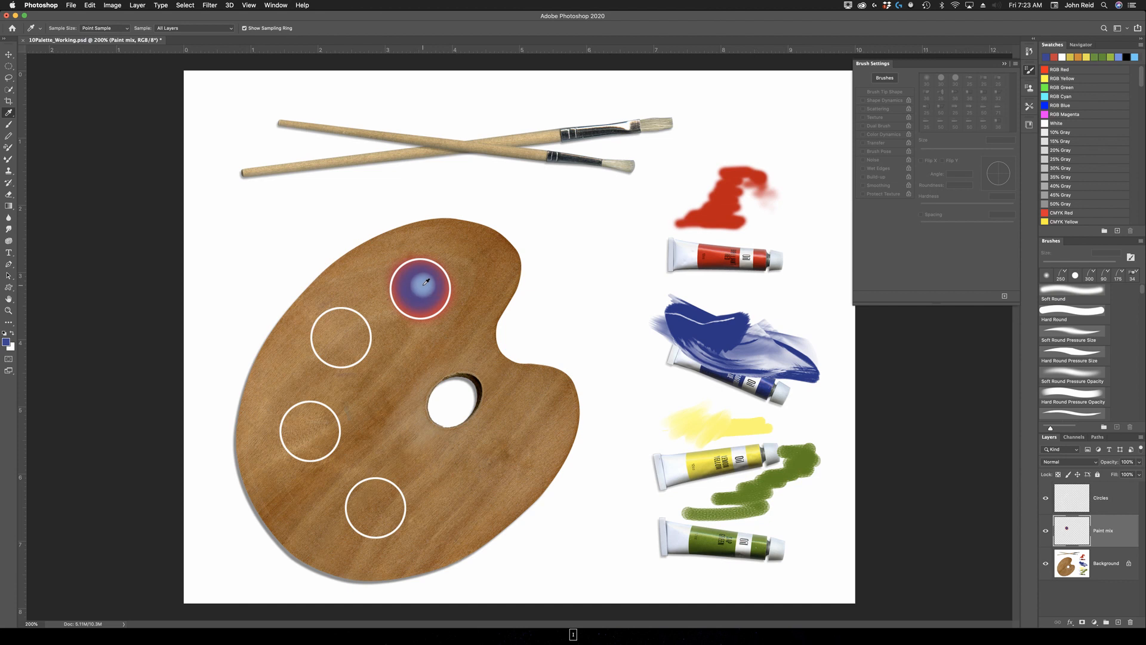
click(427, 281)
key(b)
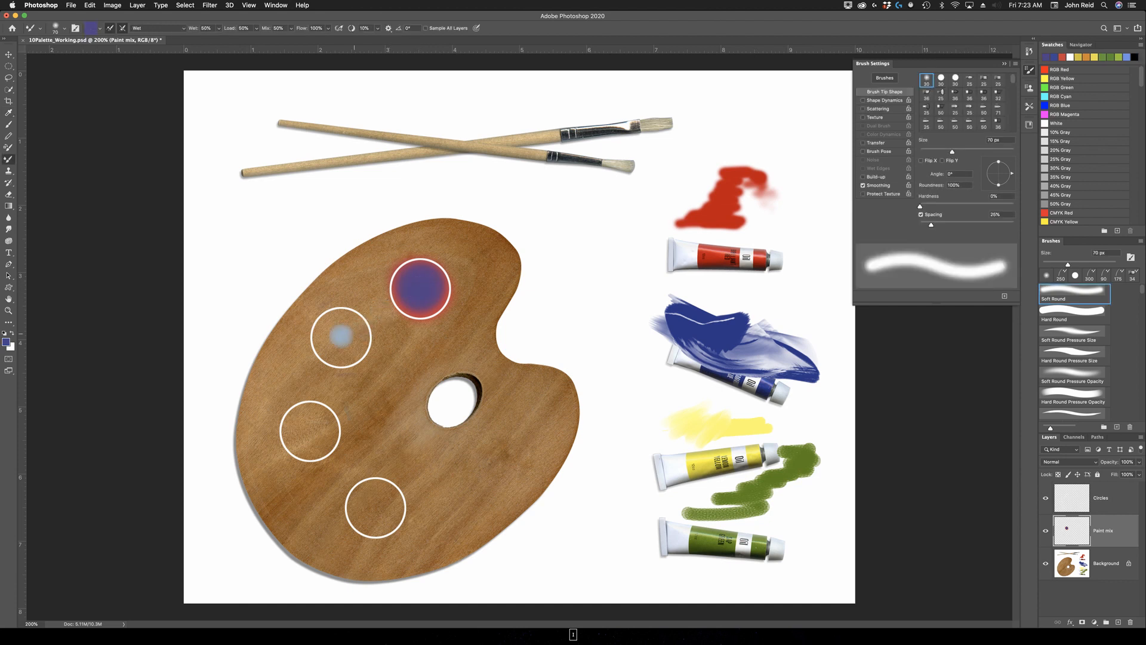
mouse_move(339, 325)
mouse_down()
mouse_move(345, 356)
mouse_move(369, 345)
mouse_move(352, 322)
mouse_move(332, 321)
mouse_move(341, 351)
mouse_move(354, 347)
mouse_move(343, 323)
mouse_move(334, 342)
mouse_move(357, 339)
mouse_move(330, 333)
mouse_move(327, 344)
mouse_move(357, 333)
mouse_up()
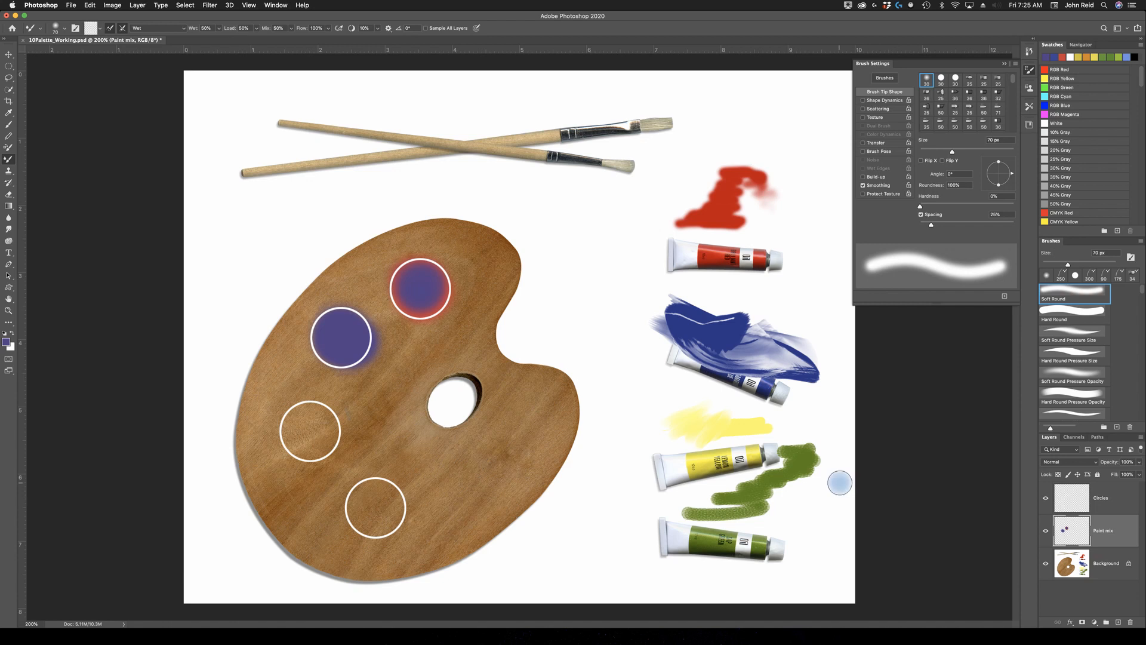
- Sample the tube's blue and brush it into the third palette circle, undoing the first stroke and repainting only part of the circle
key(i)
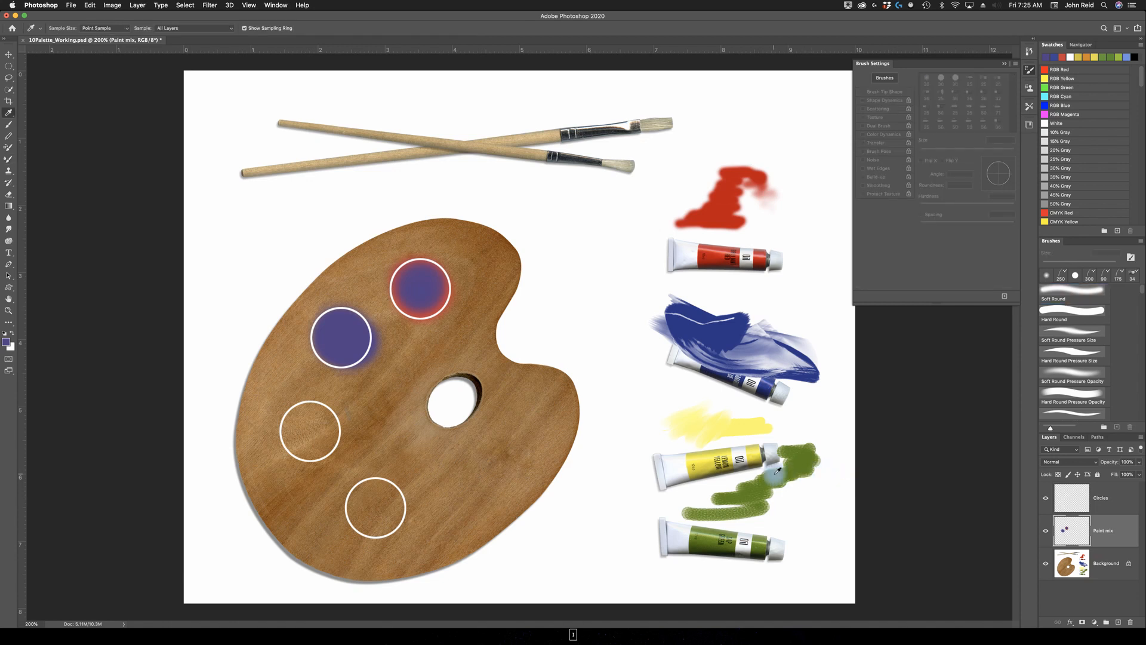
click(774, 375)
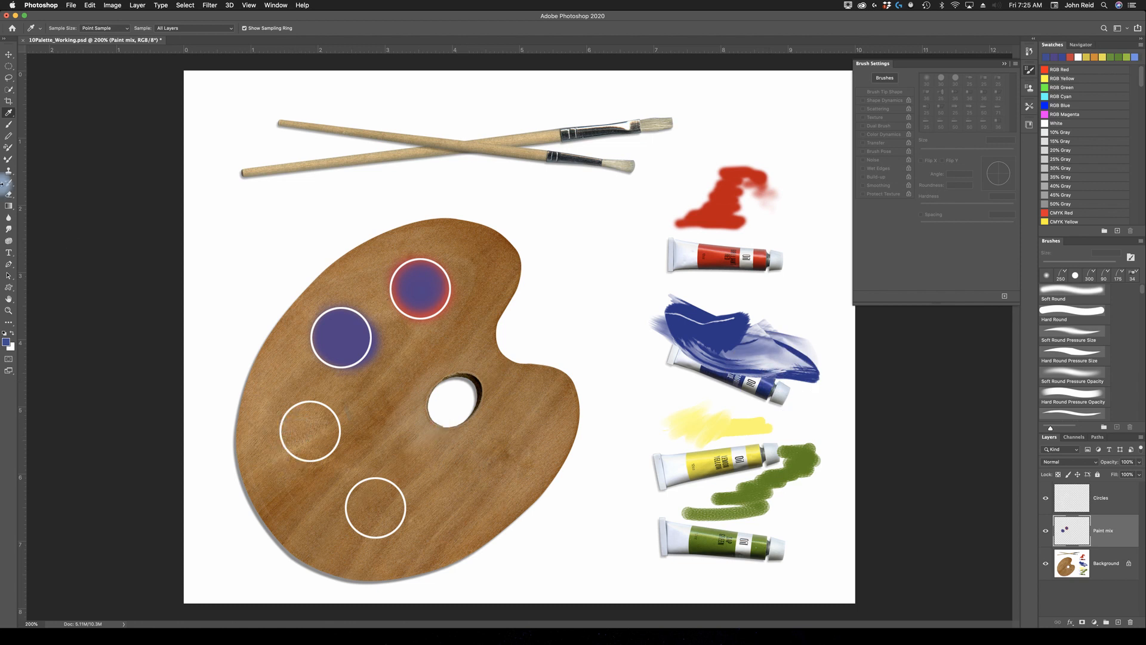
click(8, 159)
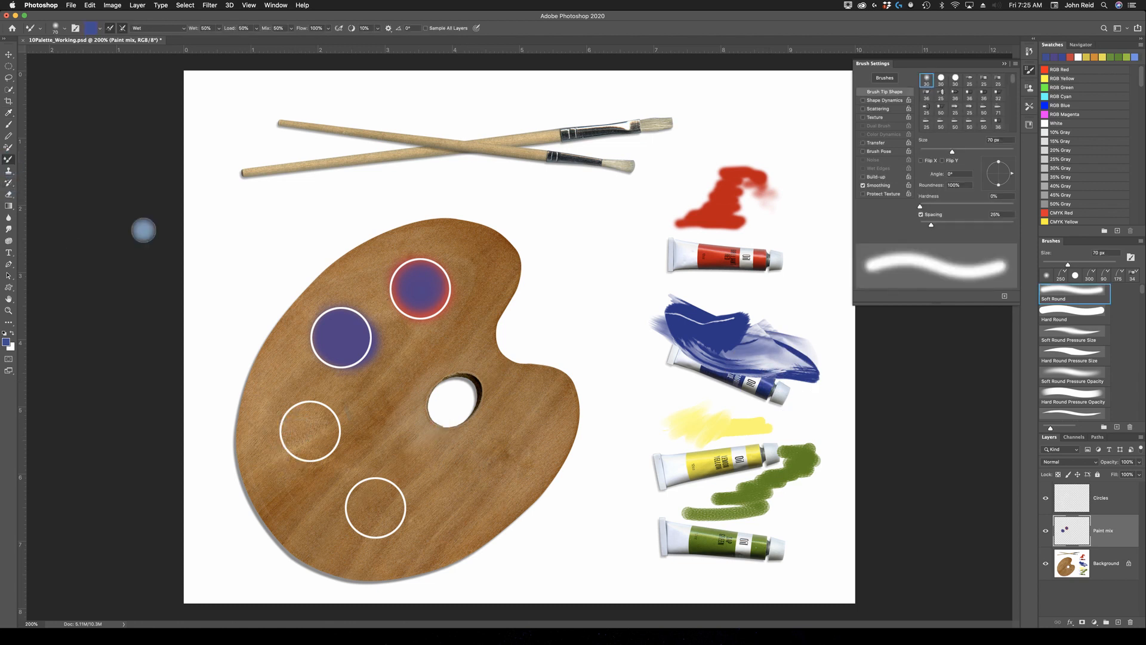
mouse_move(299, 428)
mouse_down()
mouse_move(316, 444)
mouse_move(321, 422)
mouse_up()
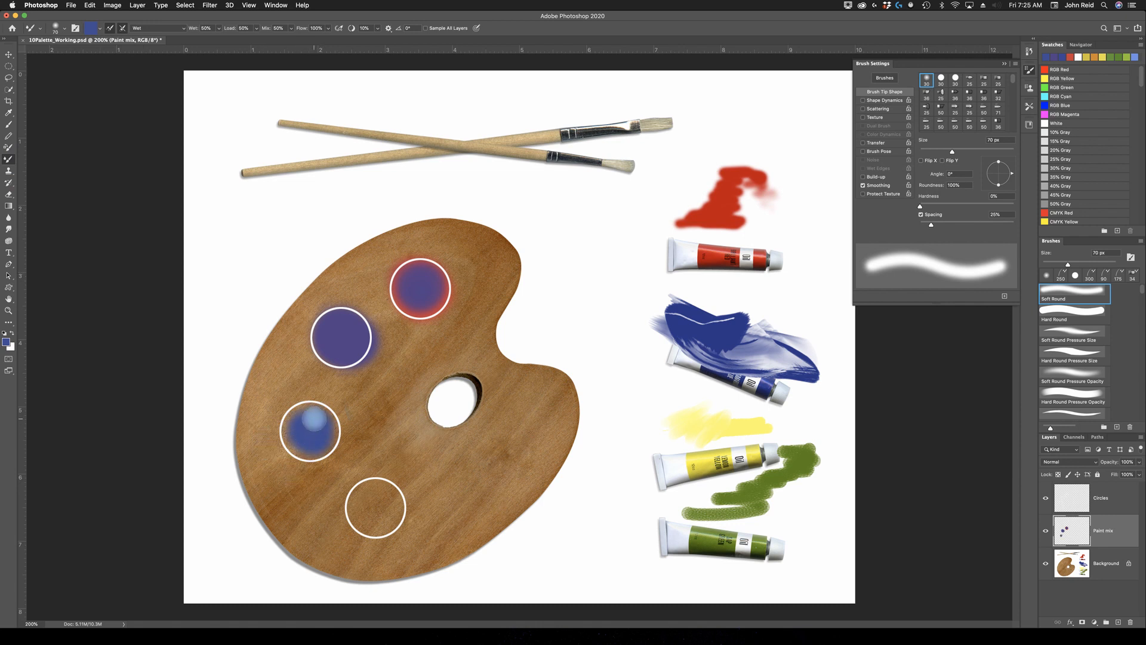
key(super+z)
mouse_move(305, 405)
mouse_down()
mouse_move(329, 442)
mouse_move(330, 421)
mouse_move(314, 413)
mouse_move(330, 448)
mouse_move(309, 411)
mouse_up()
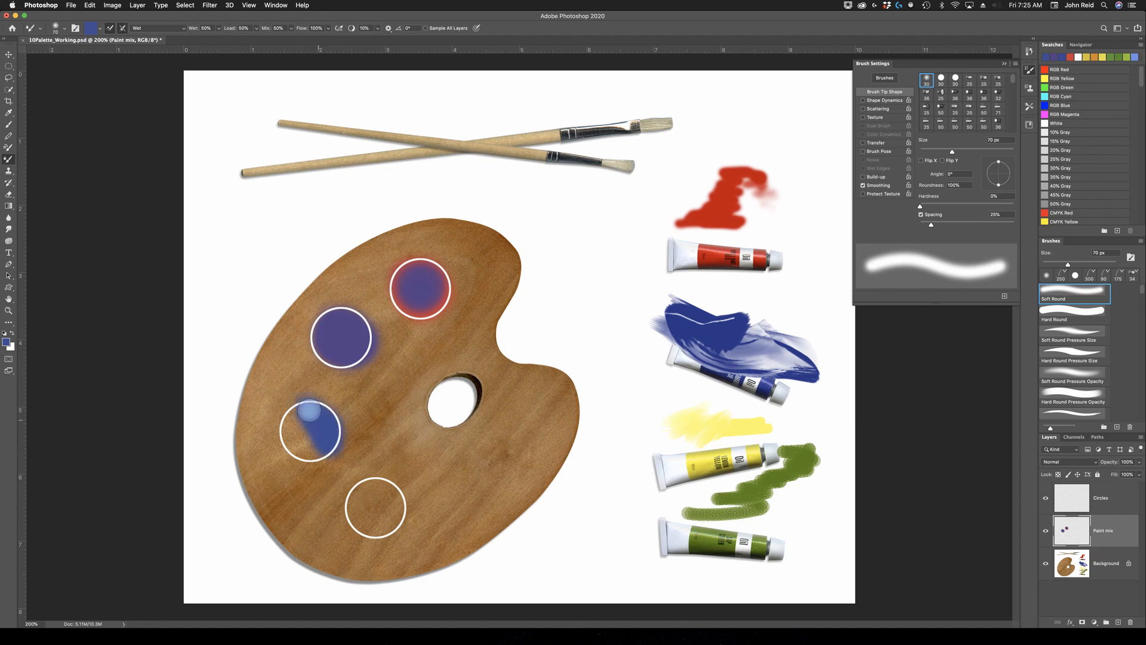
- Sample the yellow of the yellow paint tube and mix it with the blue in the third palette circle
key(i)
click(707, 457)
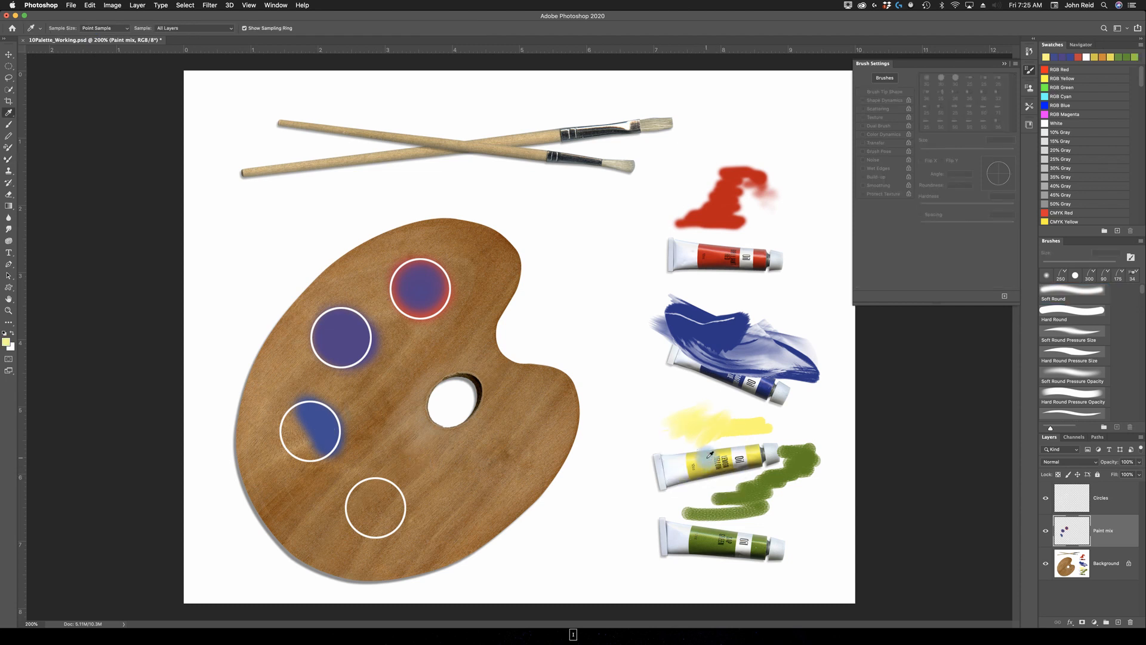
key(i)
click(708, 457)
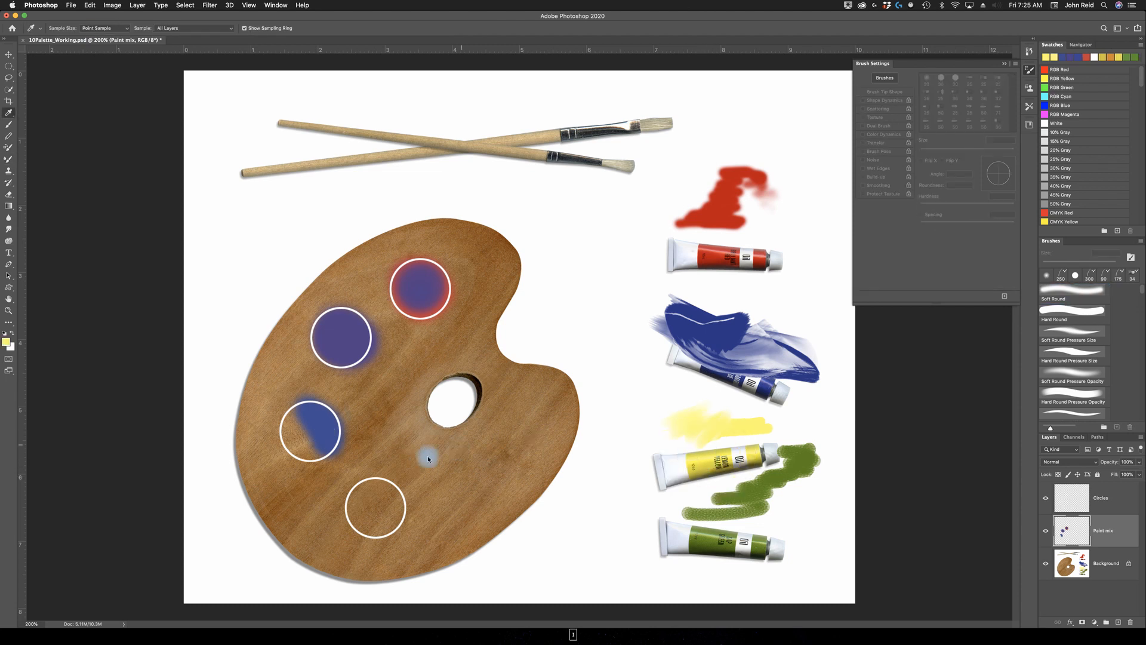
key(b)
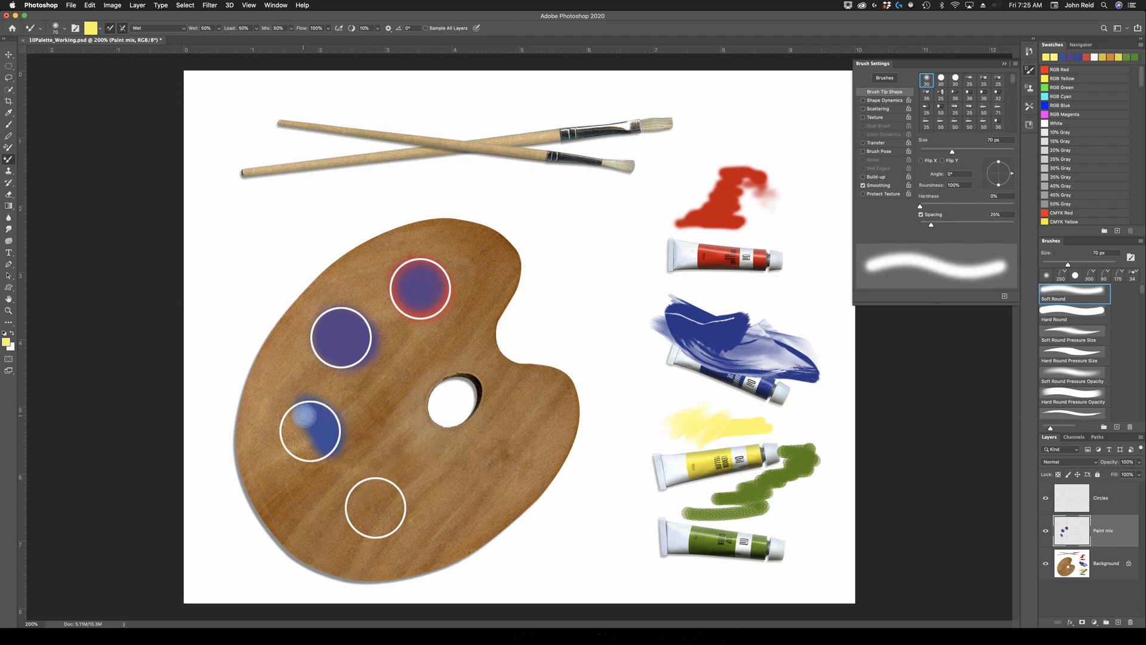
mouse_move(292, 433)
mouse_down()
mouse_move(314, 448)
mouse_move(319, 425)
mouse_move(298, 423)
mouse_move(293, 441)
mouse_move(312, 417)
mouse_up()
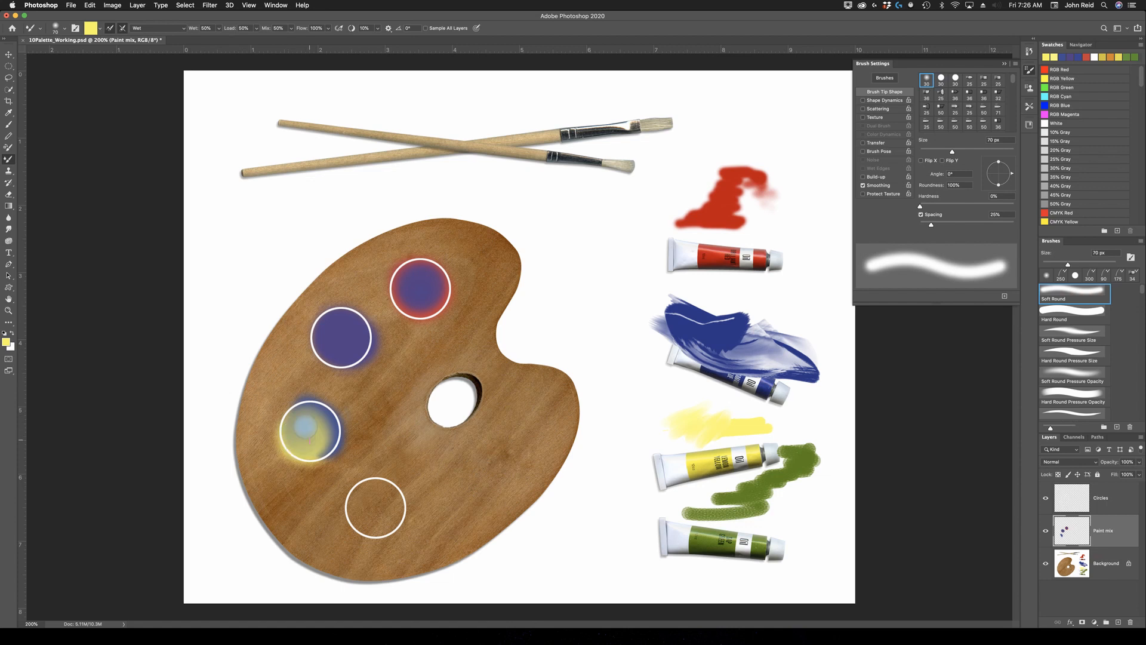
mouse_move(317, 442)
mouse_down()
mouse_move(299, 424)
mouse_move(319, 443)
mouse_up()
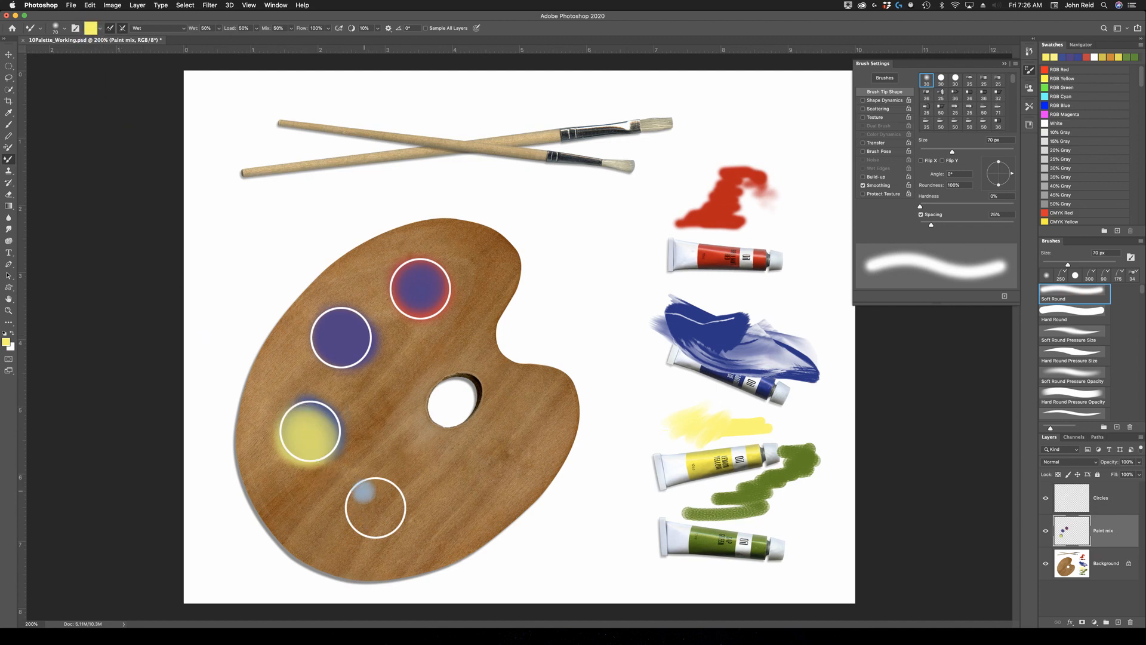
- Fill the lowest palette circle with yellow, sample the red paint tube, and mix red into the yellow
mouse_move(363, 500)
mouse_down()
mouse_move(357, 521)
mouse_move(391, 529)
mouse_move(392, 494)
mouse_move(368, 498)
mouse_move(379, 511)
mouse_move(366, 514)
mouse_move(372, 488)
mouse_move(366, 508)
mouse_move(375, 496)
mouse_move(388, 508)
mouse_up()
key(i)
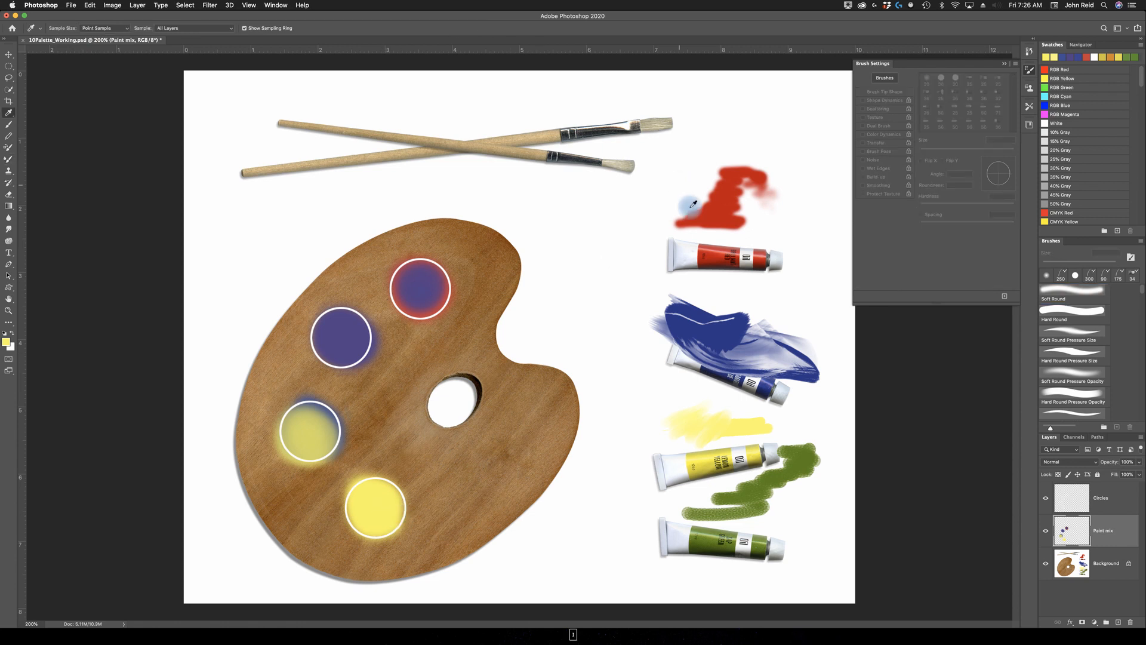
click(722, 253)
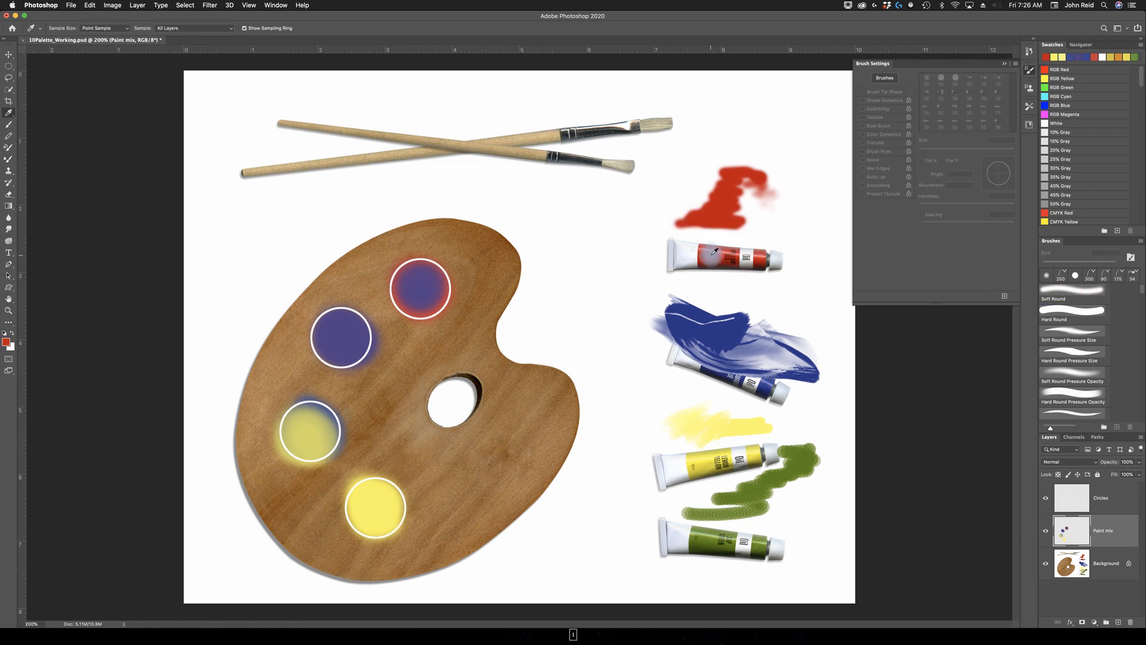
key(b)
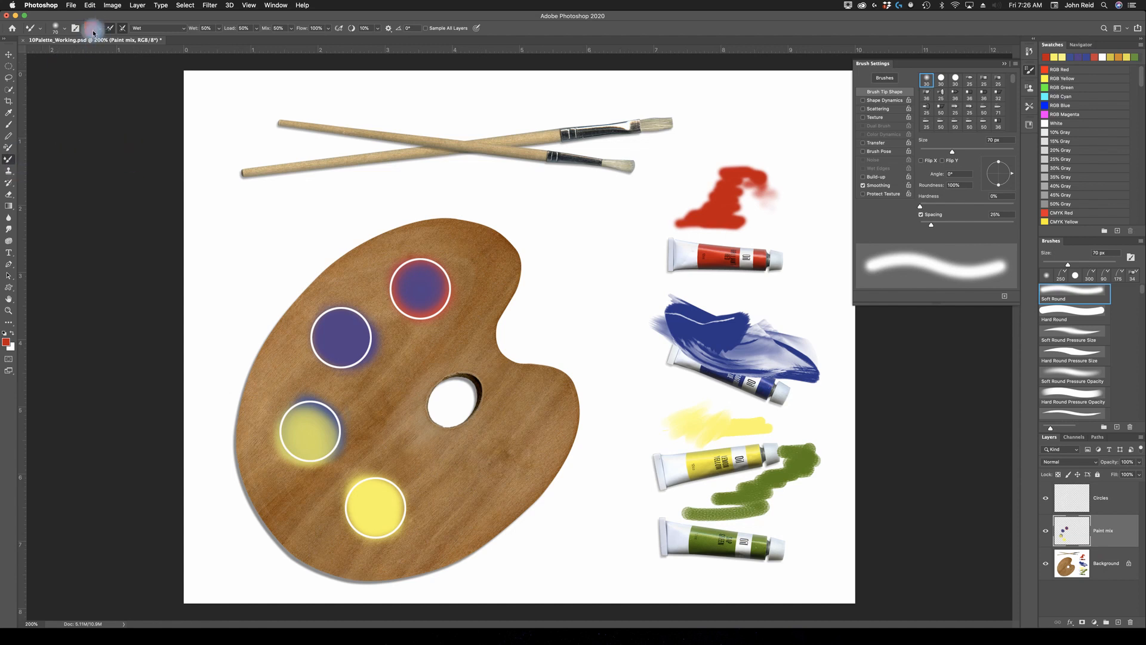
mouse_move(367, 492)
mouse_down()
mouse_move(363, 526)
mouse_move(385, 519)
mouse_move(371, 498)
mouse_move(365, 523)
mouse_move(389, 502)
mouse_move(371, 495)
mouse_move(378, 519)
mouse_move(392, 504)
mouse_move(370, 498)
mouse_move(365, 509)
mouse_move(397, 520)
mouse_move(385, 493)
mouse_move(369, 511)
mouse_move(382, 496)
mouse_move(356, 504)
mouse_move(370, 514)
mouse_move(371, 498)
mouse_move(364, 519)
mouse_move(390, 498)
mouse_move(387, 511)
mouse_move(368, 493)
mouse_move(381, 517)
mouse_move(365, 496)
mouse_move(381, 516)
mouse_move(399, 505)
mouse_move(385, 530)
mouse_up()
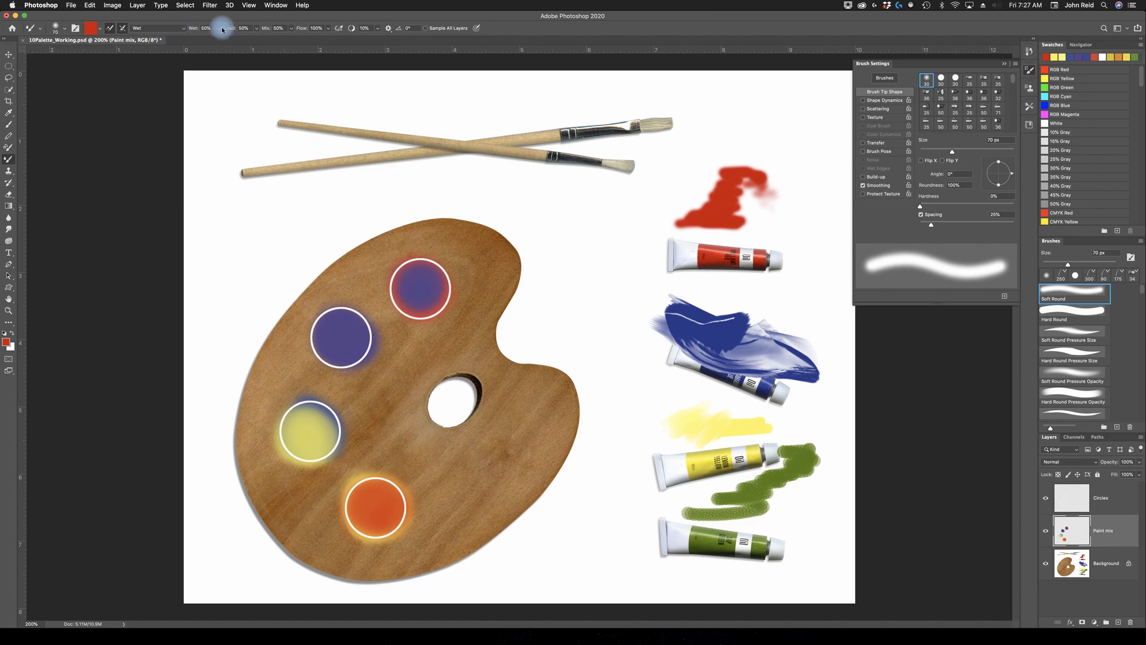
- Try painting red on the bare wood beside the thumb hole with Sample All Layers enabled, undo it, and disable the option
click(427, 30)
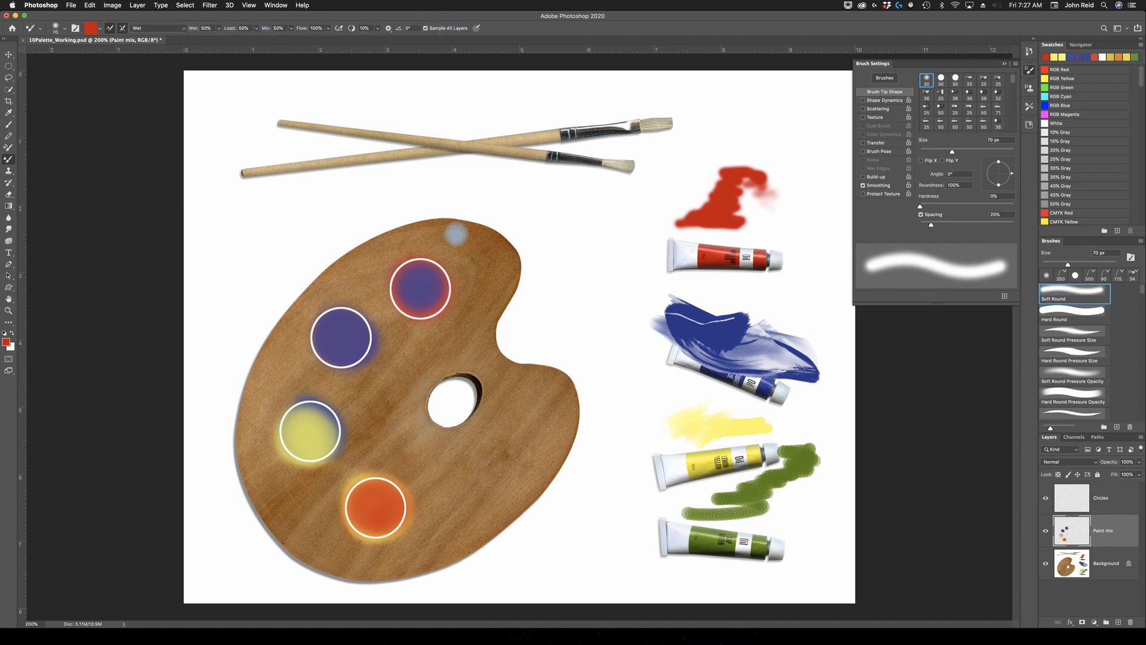
mouse_move(493, 436)
mouse_down()
mouse_move(486, 453)
mouse_move(492, 440)
mouse_up()
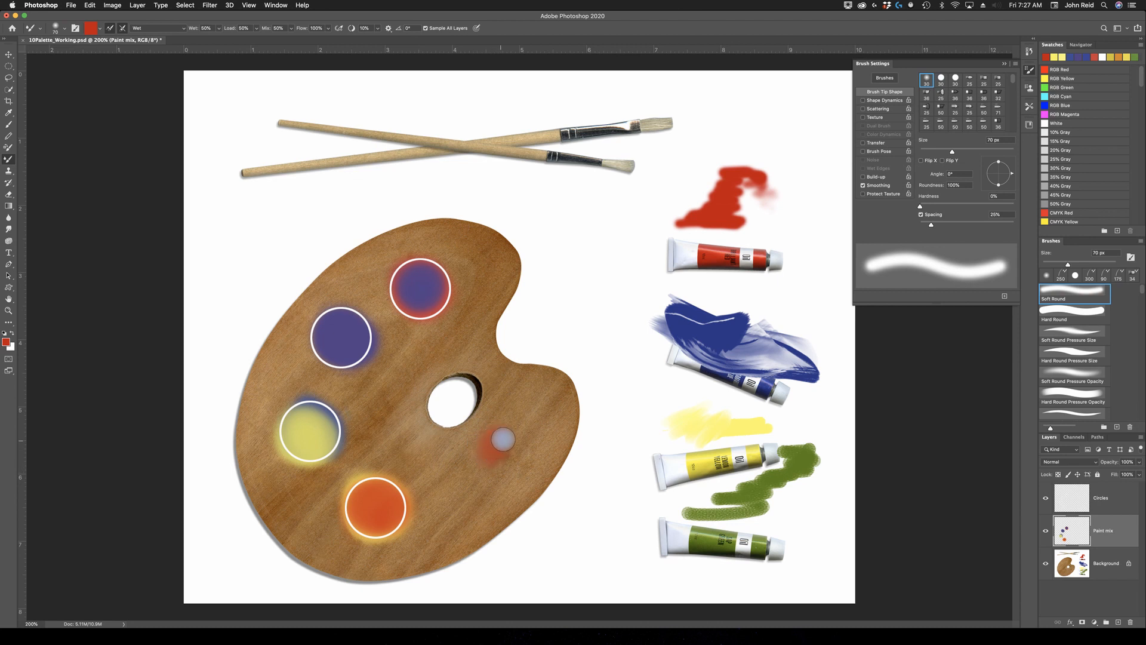
drag(502, 447, 487, 463)
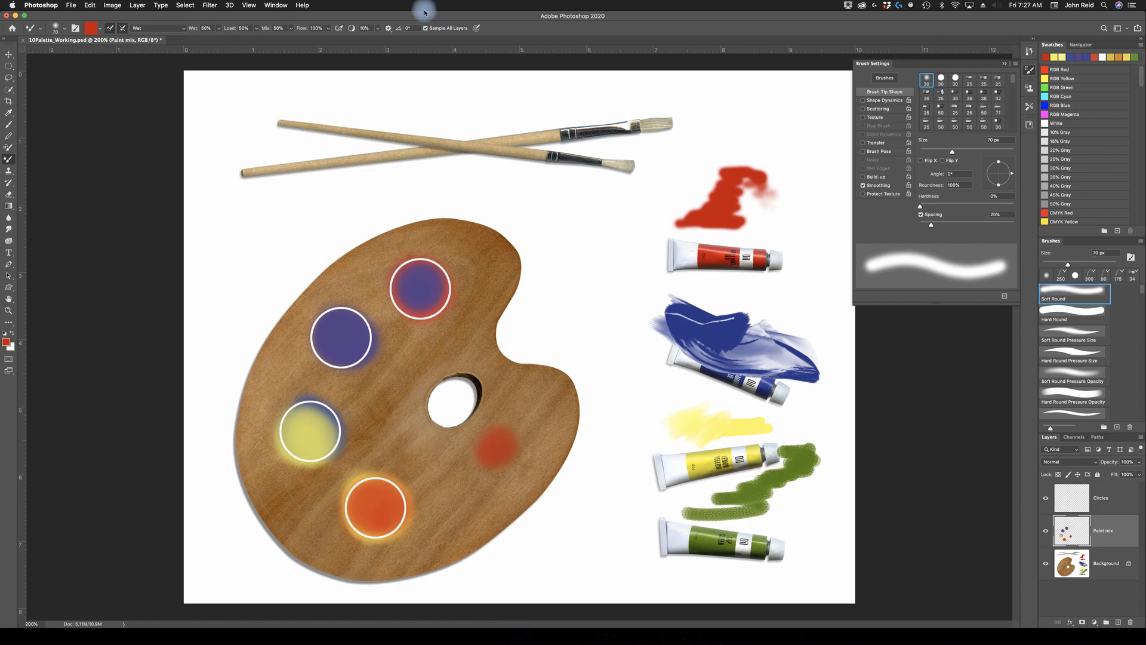
key(super+z)
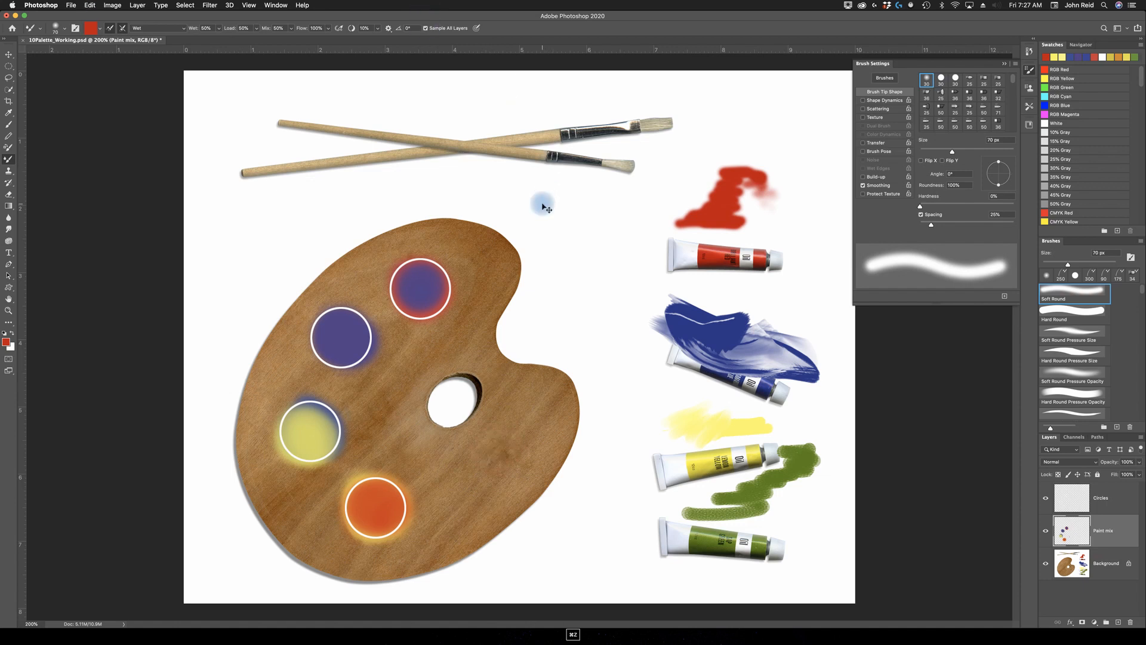
click(425, 28)
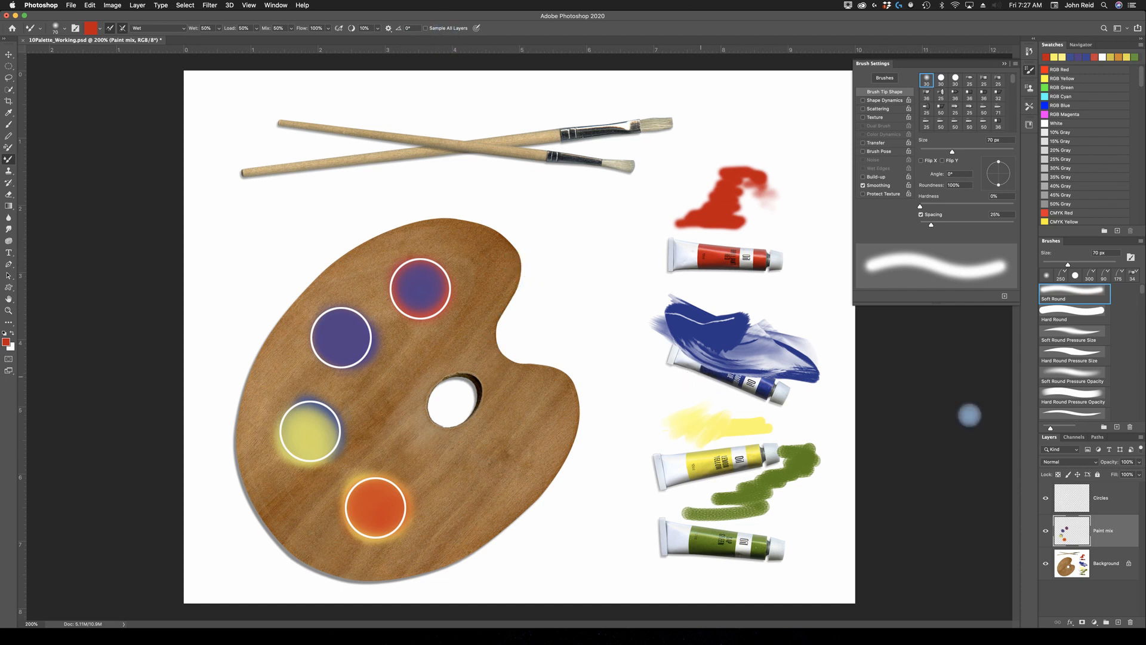
- Hide the Circles layer and save the document as 10Palette_Working.psd in the Lesson10 folder, replacing the existing file
click(1047, 499)
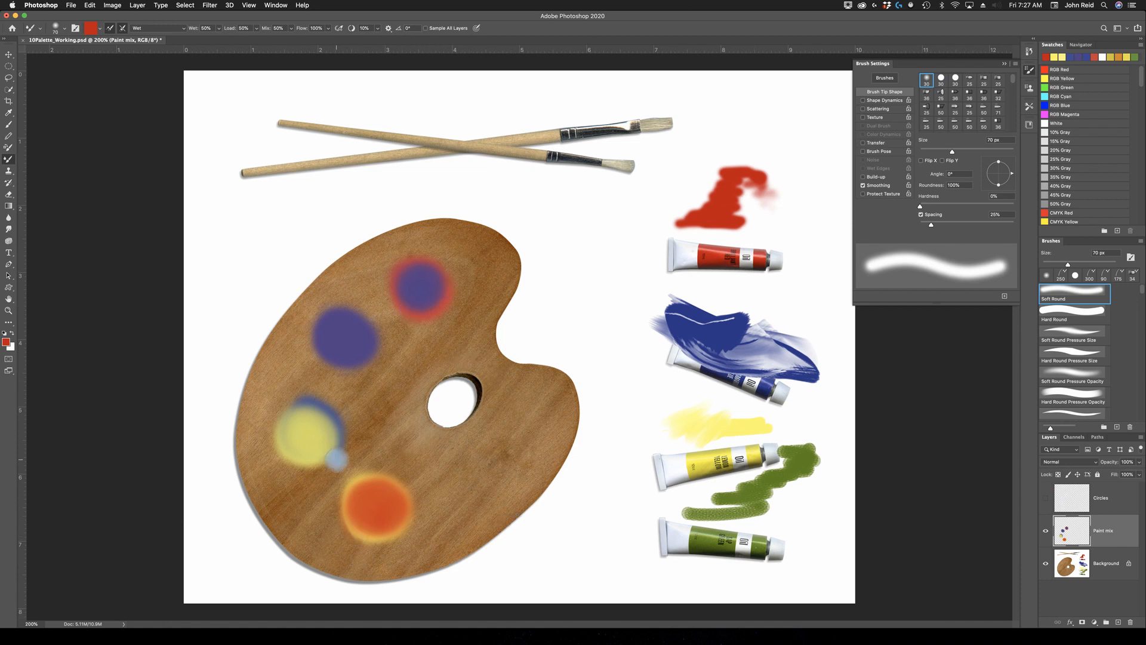
click(69, 6)
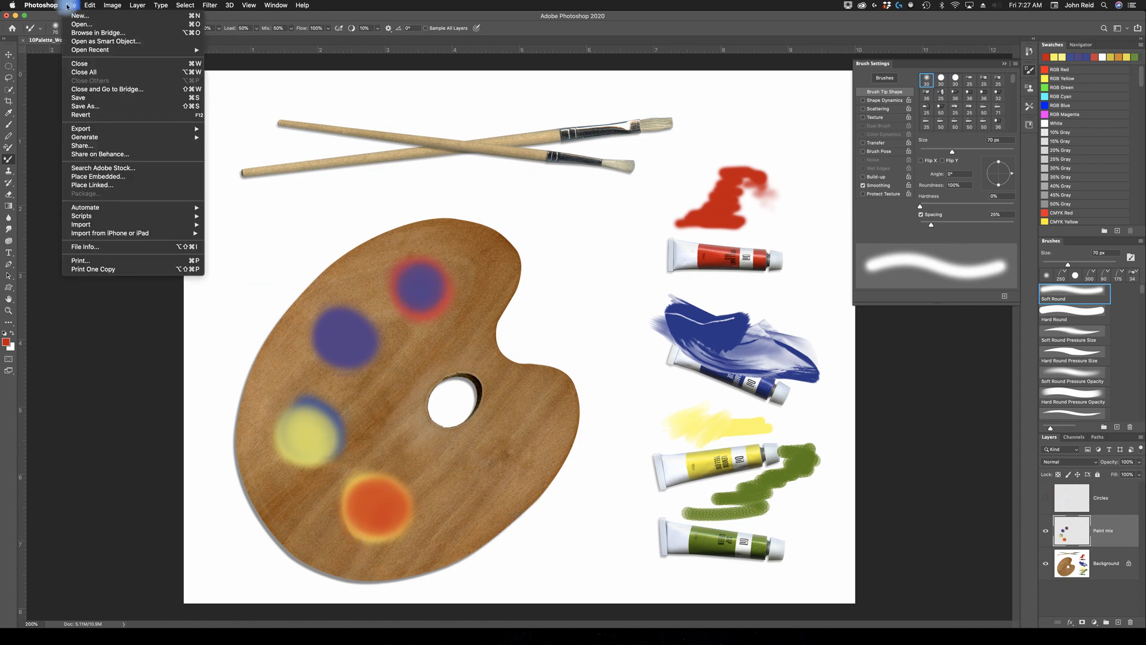
click(94, 110)
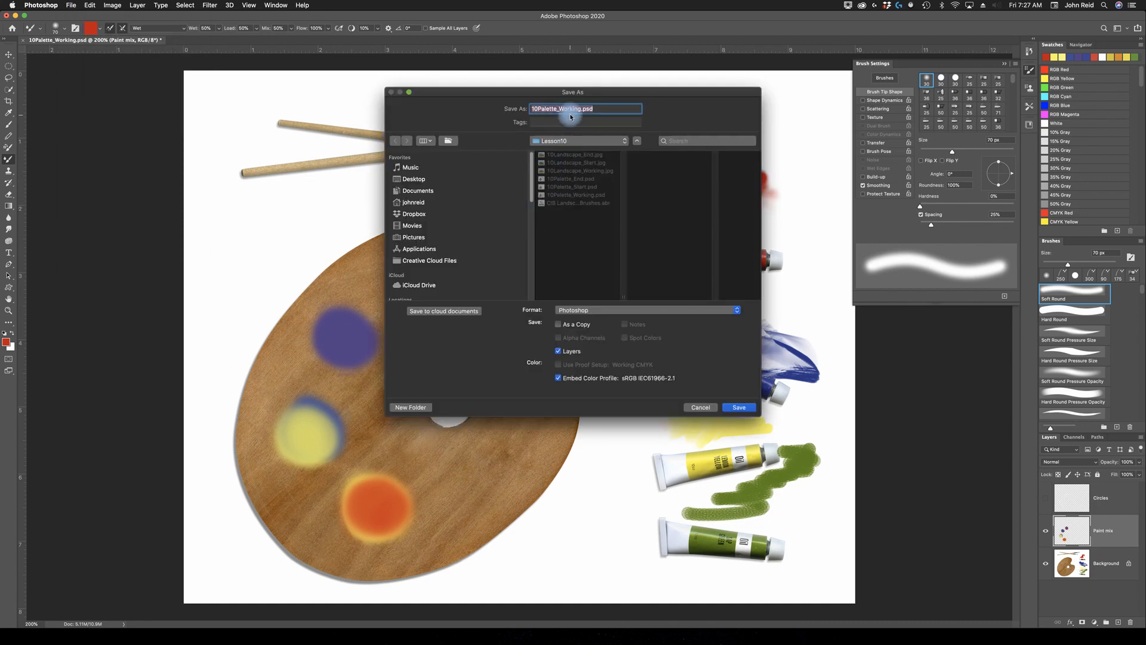
click(582, 108)
click(739, 408)
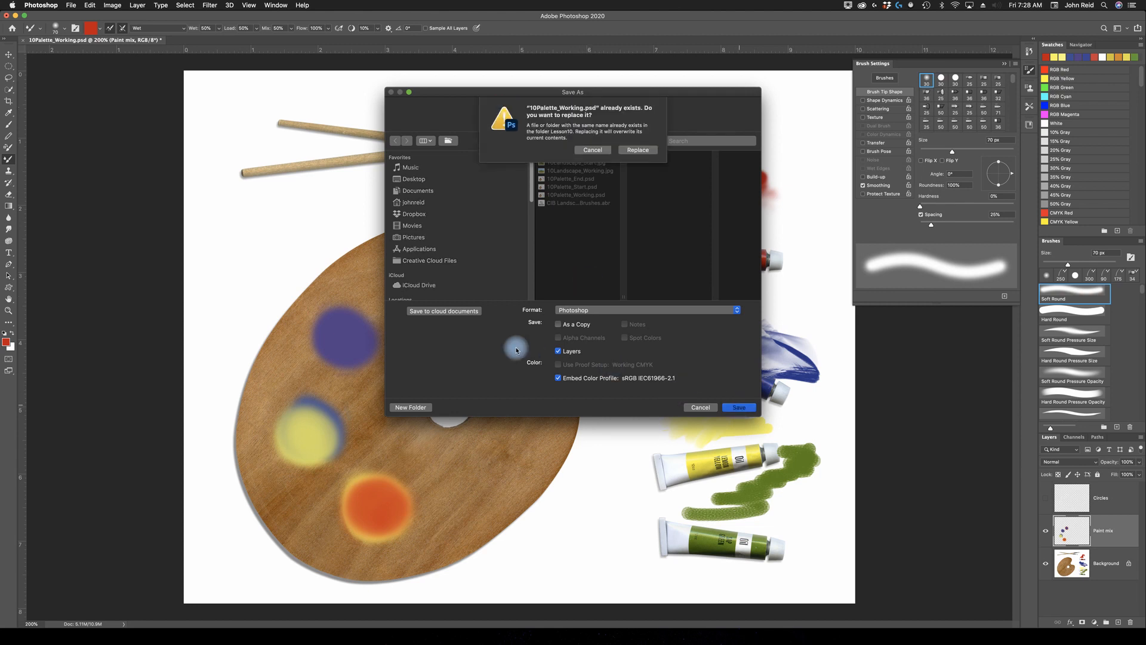
click(633, 150)
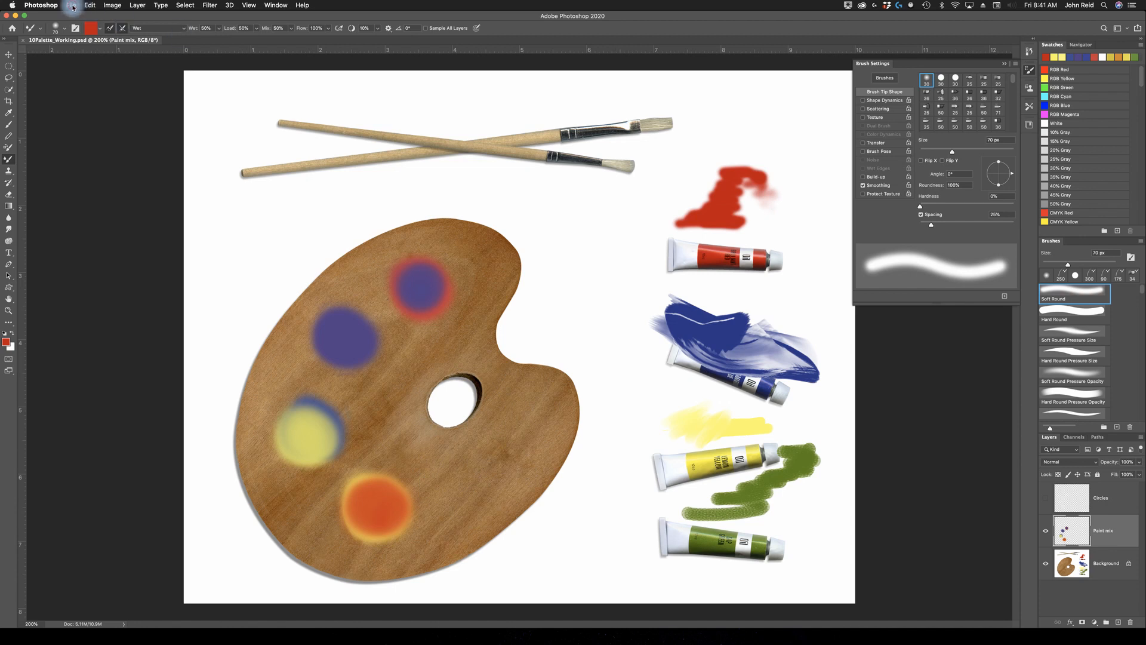
- Open 10Landscape_Start.jpg from the Lesson10 folder and switch to the Zoom tool
click(73, 7)
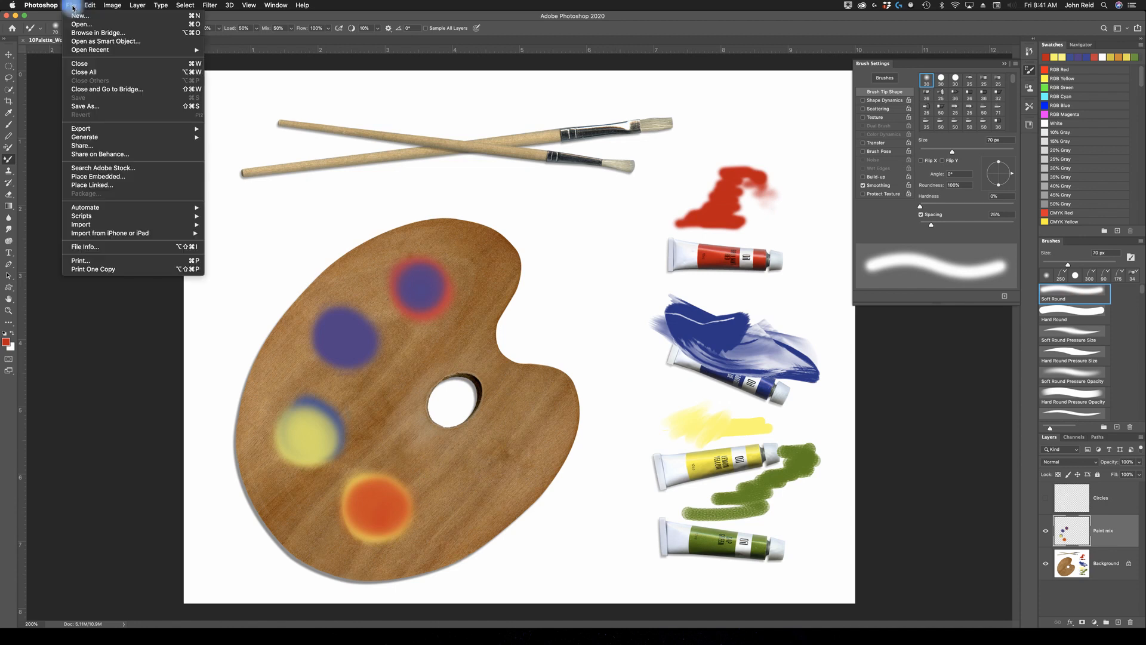
click(79, 25)
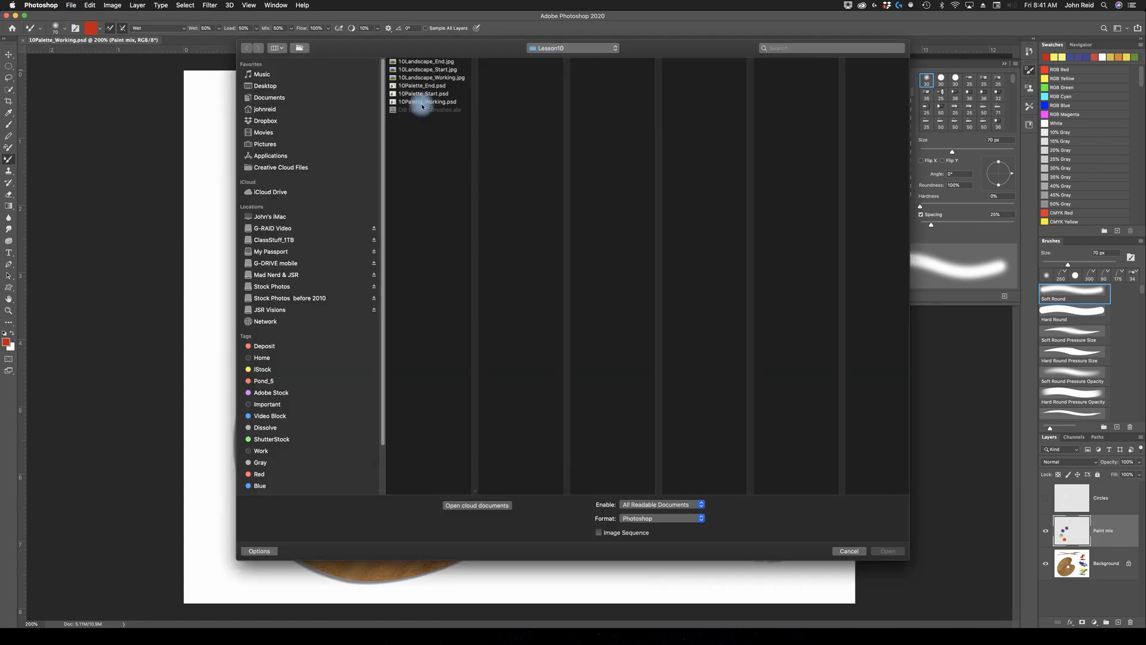
click(420, 70)
click(888, 551)
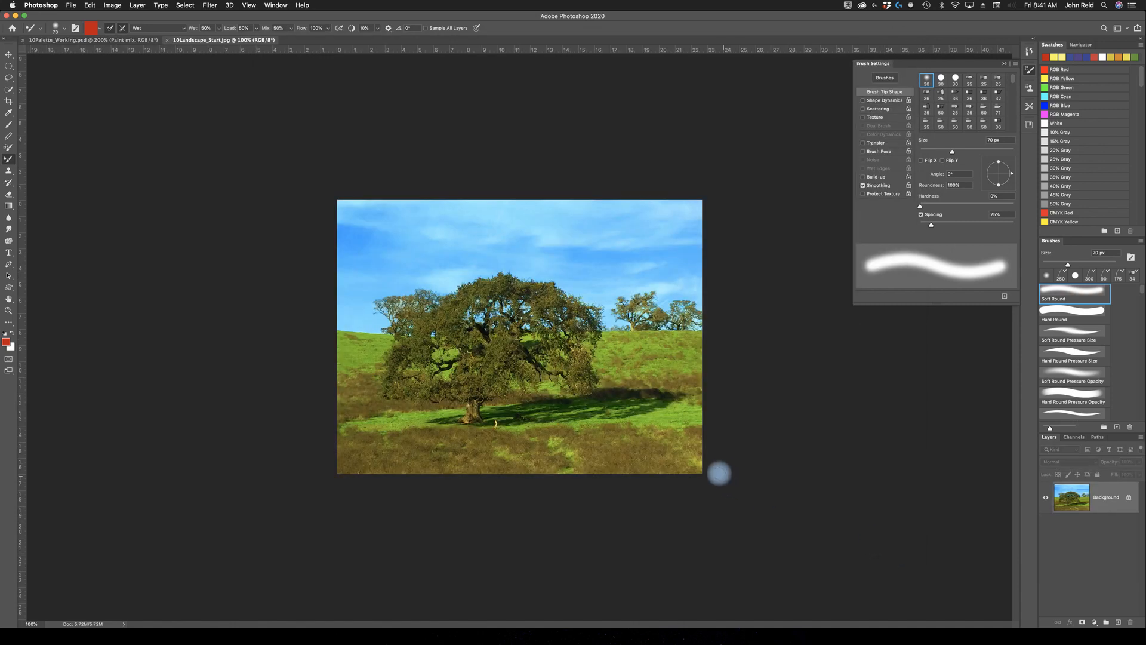
key(z)
key(z)
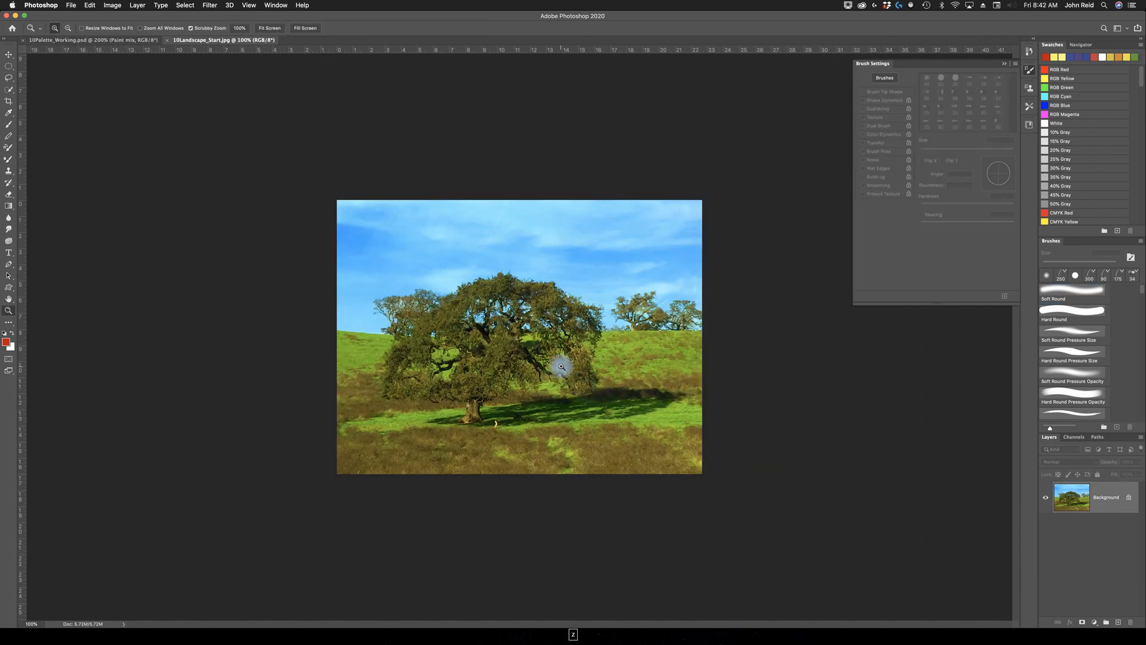
- Save the landscape photo as 10Landscape_Working.jpg in the Lesson10 folder, replacing the existing file, with JPEG quality 12 (Maximum)
click(561, 366)
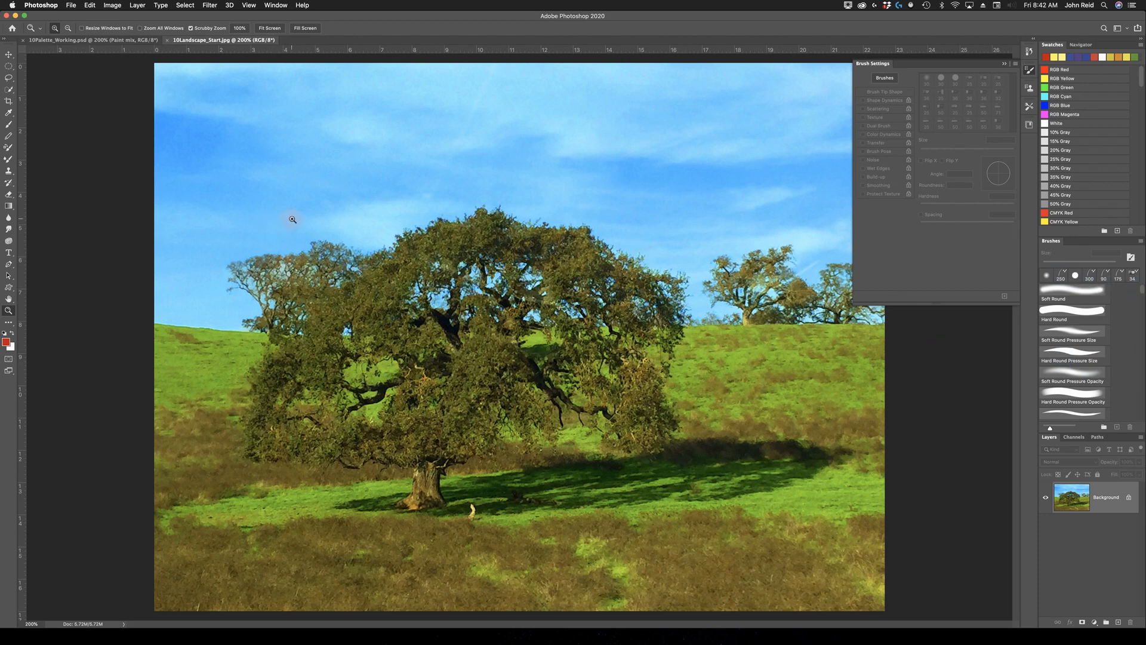
click(71, 6)
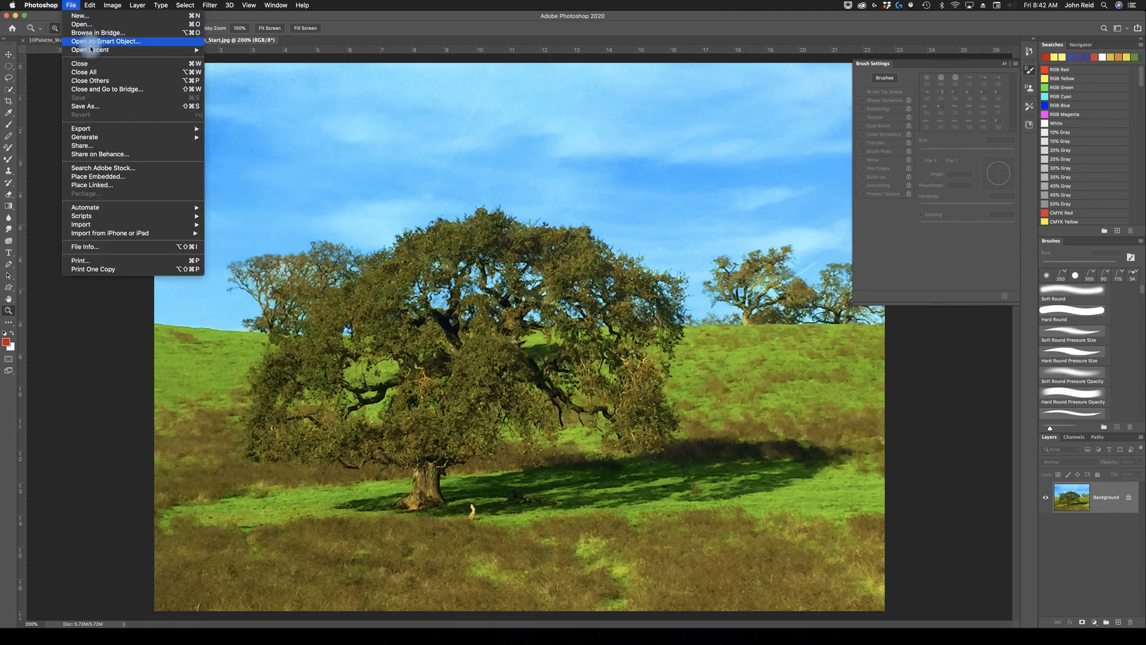
click(392, 150)
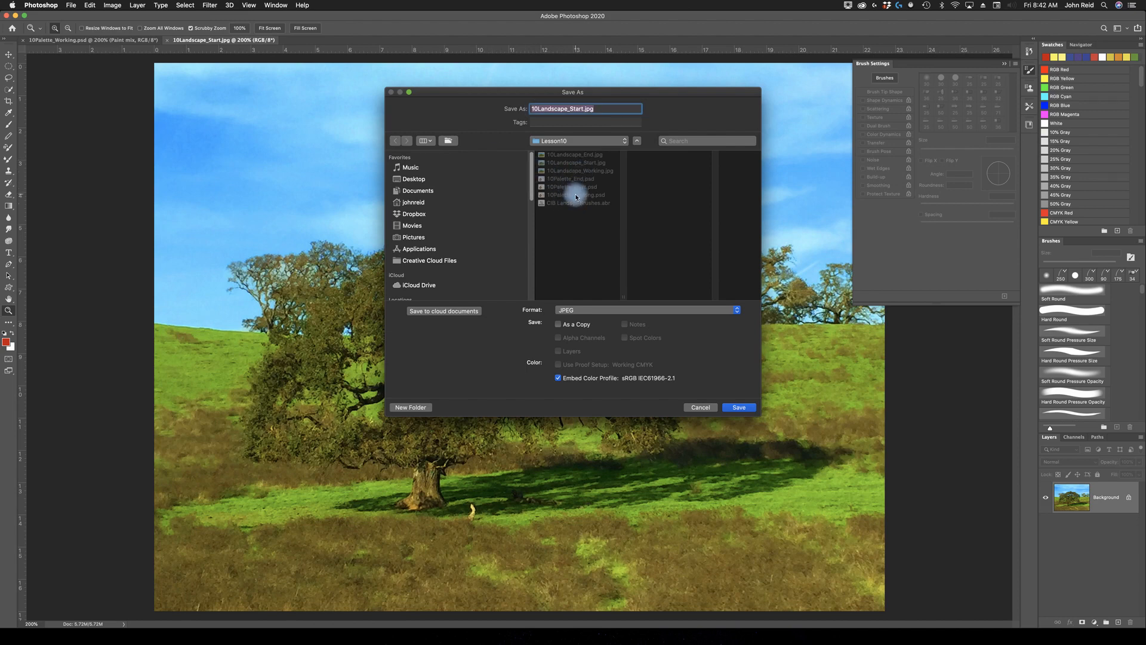
click(577, 195)
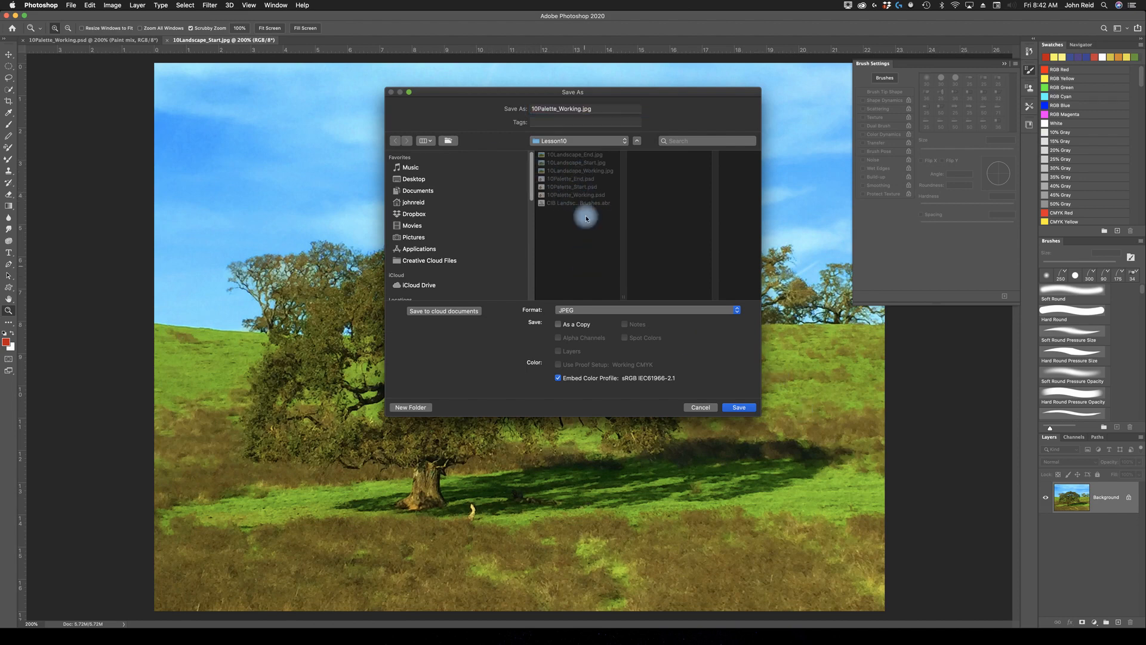
click(573, 172)
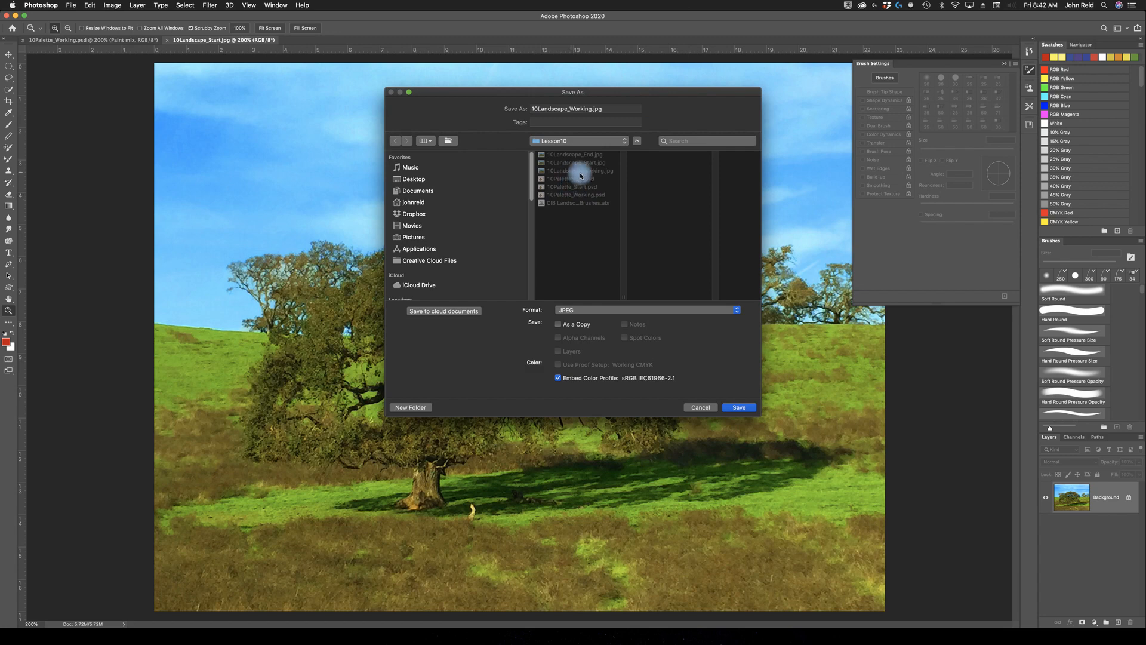
click(739, 406)
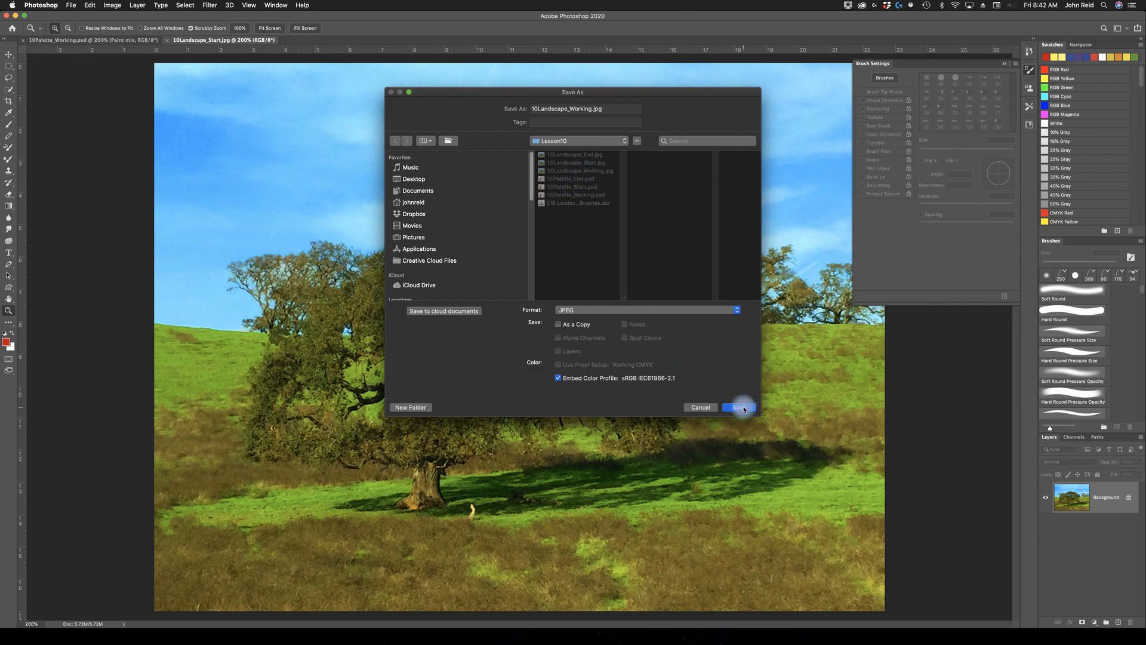
click(638, 149)
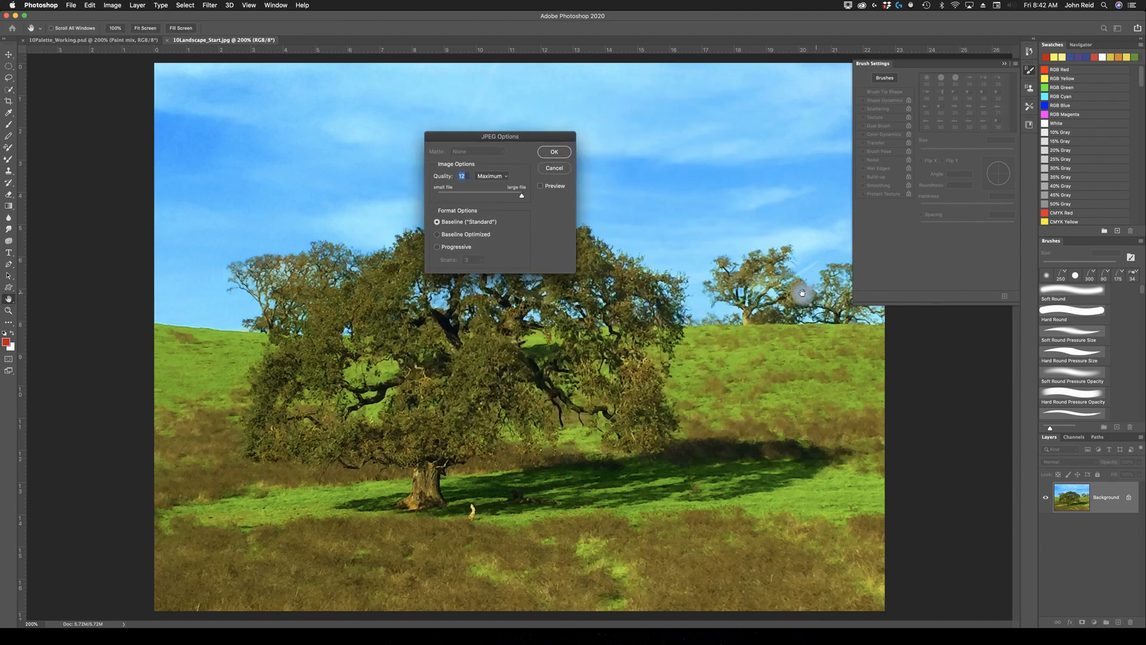
click(555, 152)
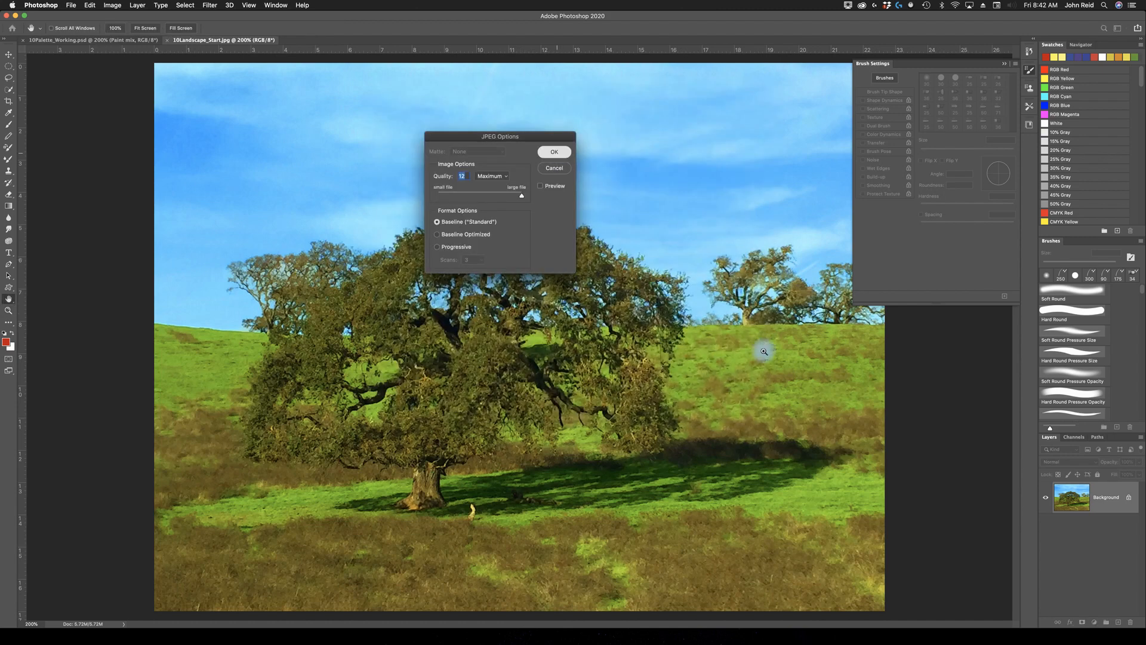
key(z)
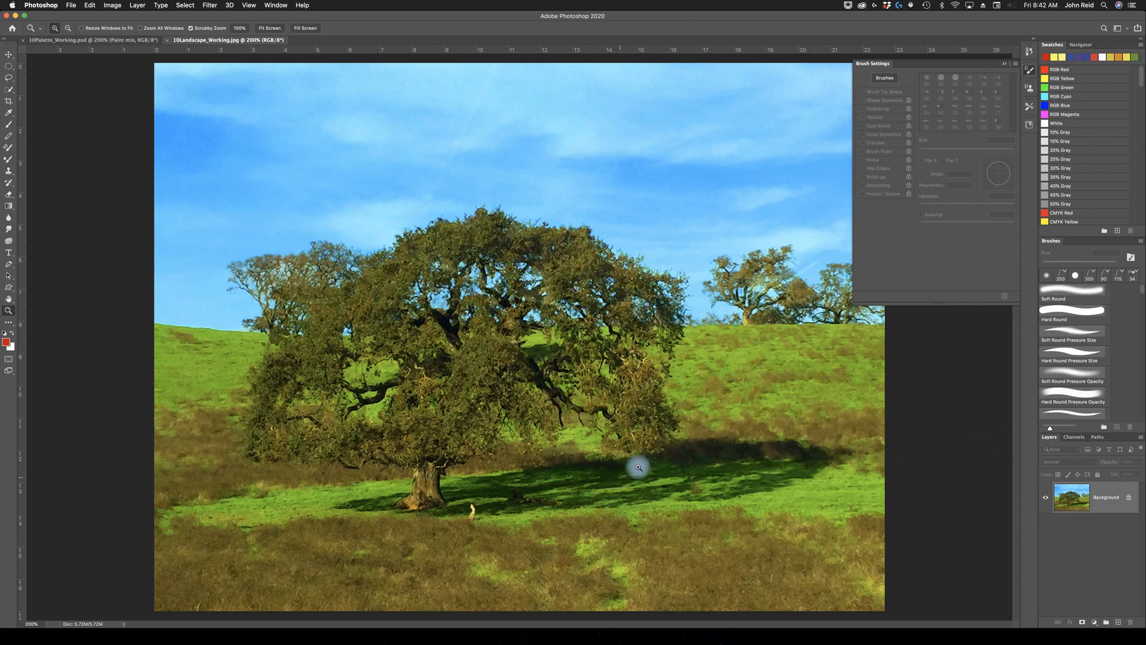
- Activate the Mixer Brush and collapse the brush settings to uncover the photo
click(8, 159)
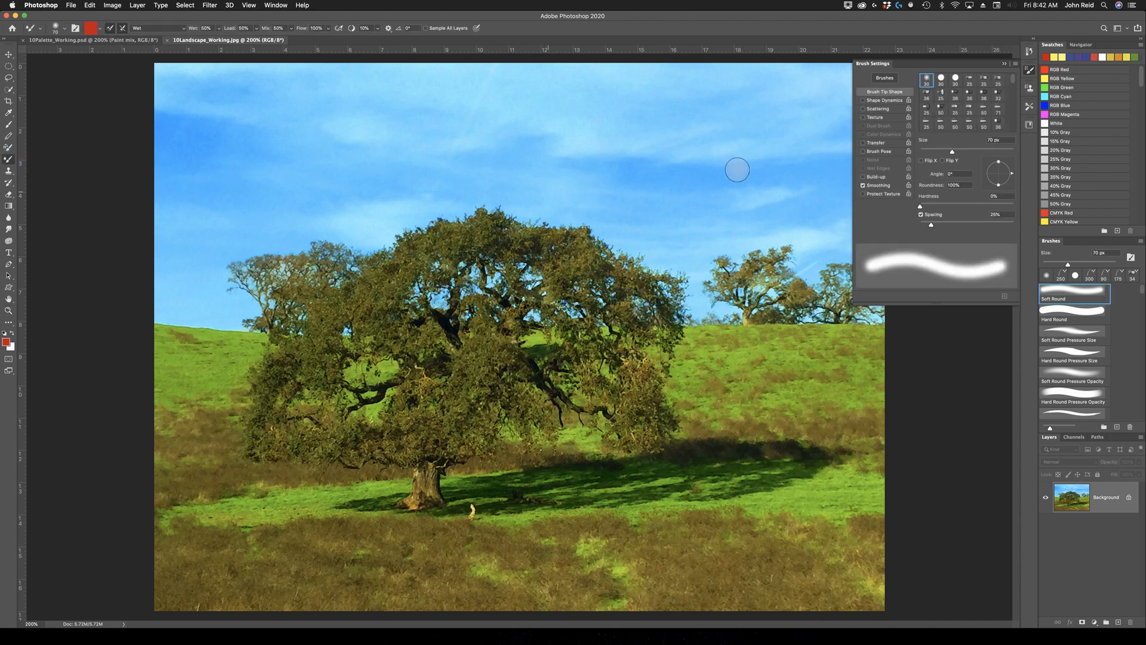
click(1005, 63)
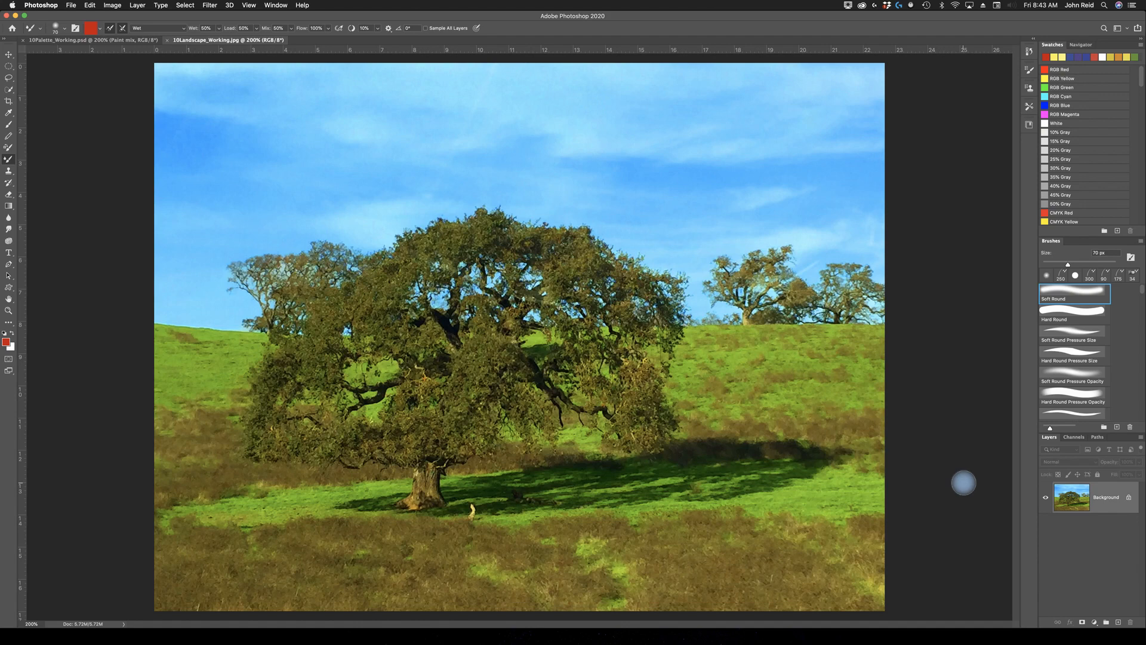
click(1141, 242)
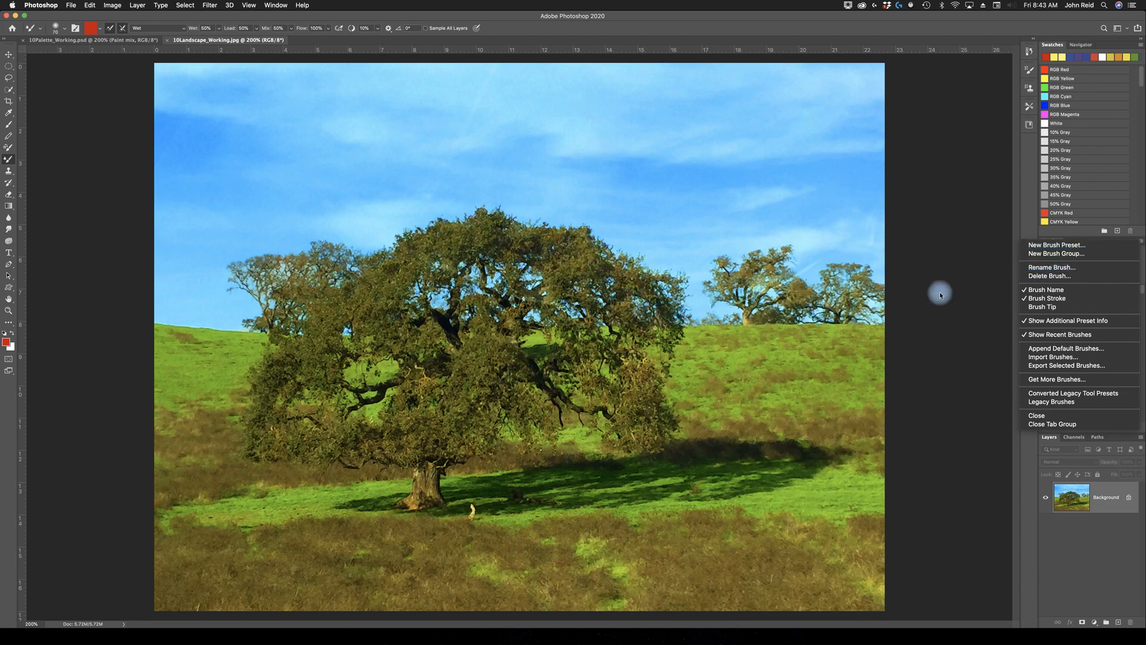
click(1029, 321)
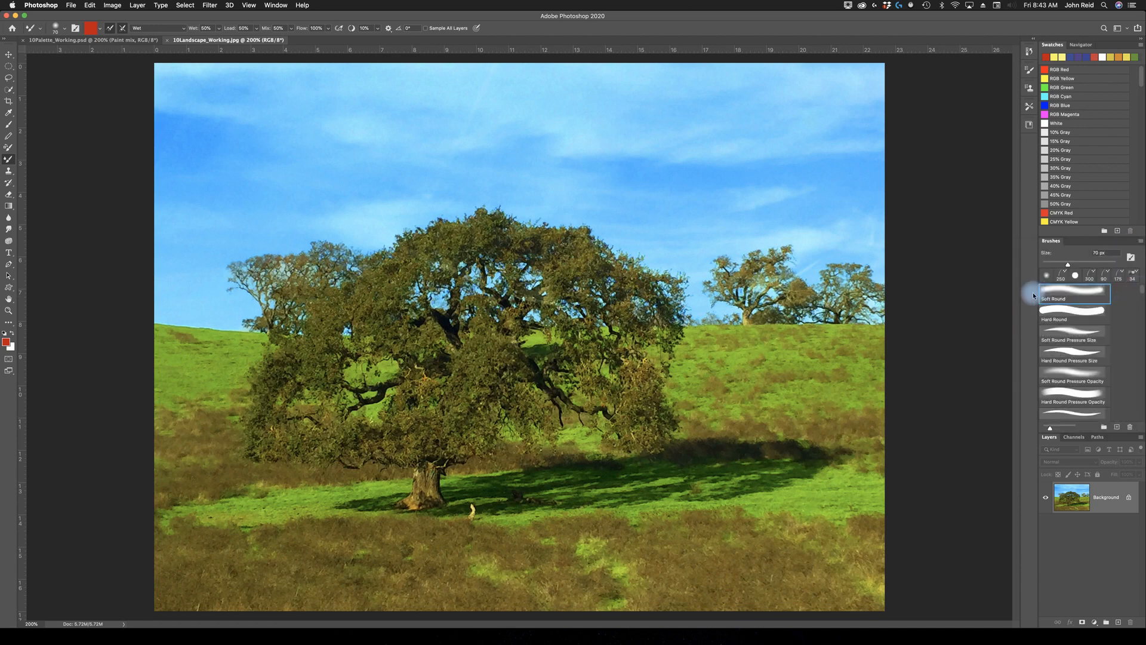
- Examine the brush groups inside Legacy Brushes, including the Calligraphic Brushes, and collapse the group again
drag(1144, 293, 1143, 423)
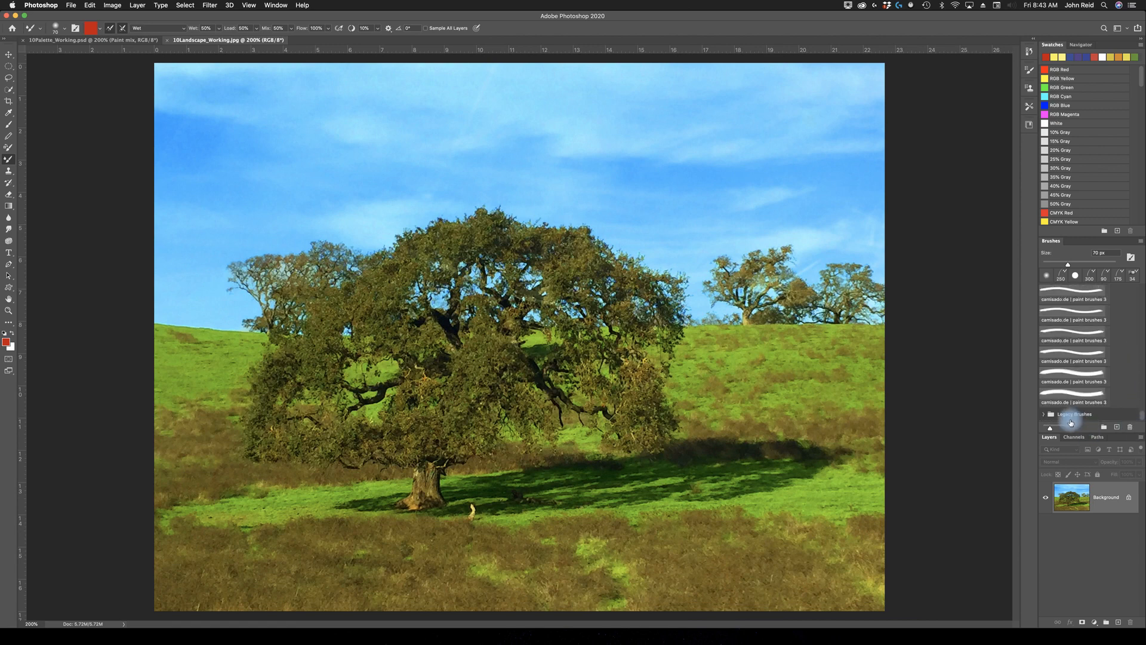
click(1044, 413)
scroll(1111, 397, down, 4)
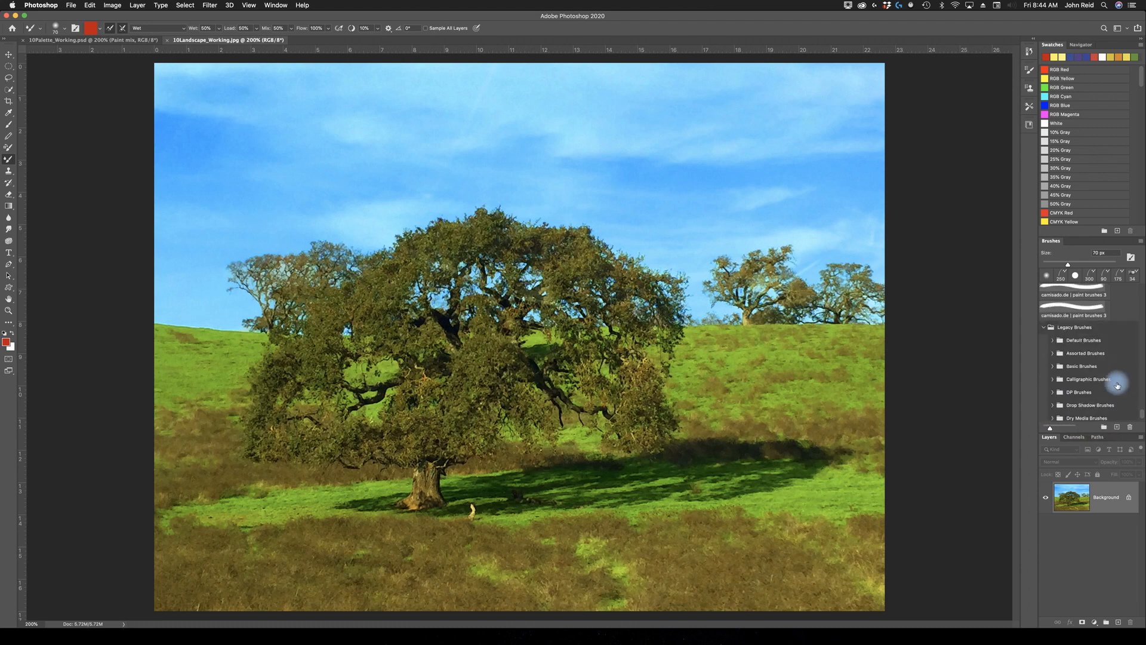
scroll(1118, 385, down, 5)
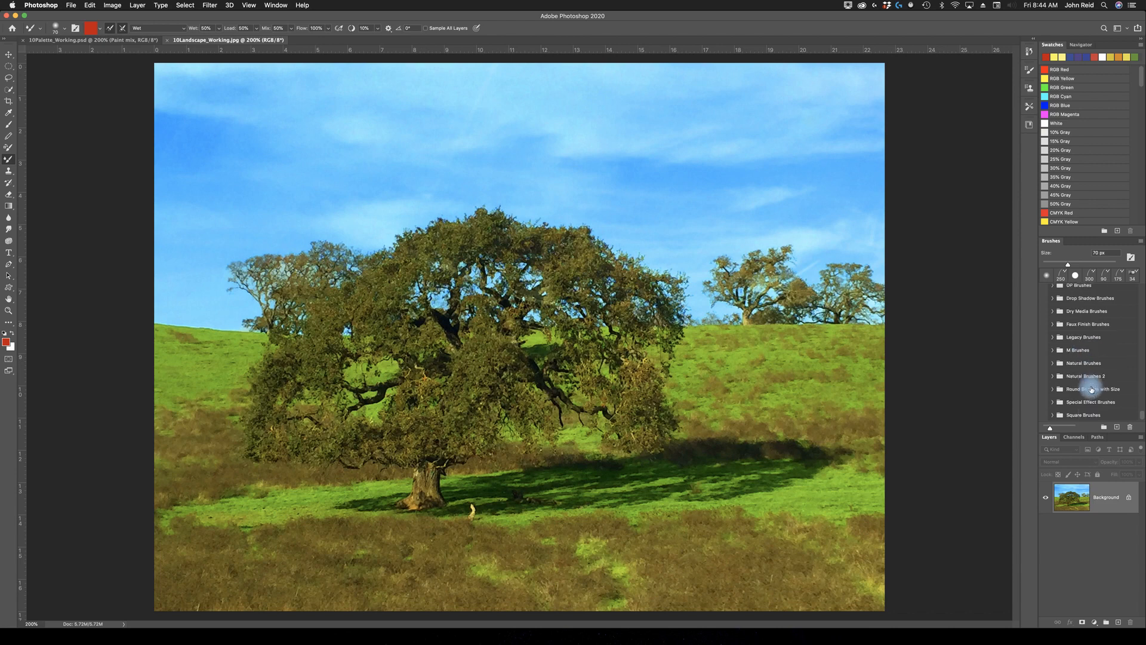
scroll(1092, 388, up, 3)
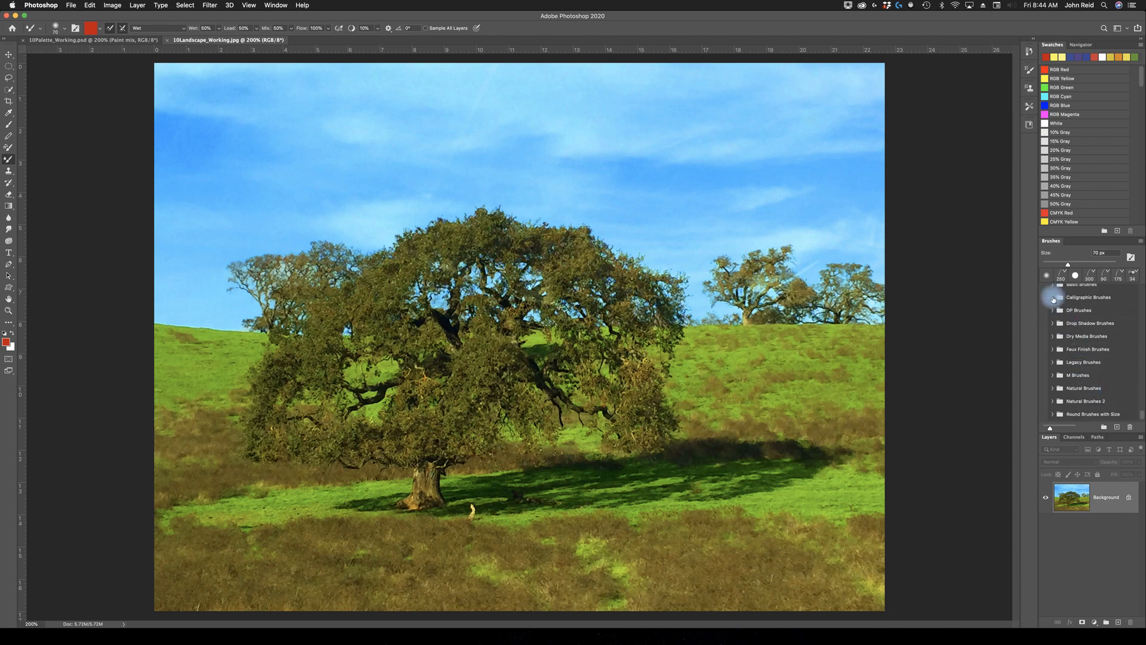
click(1053, 299)
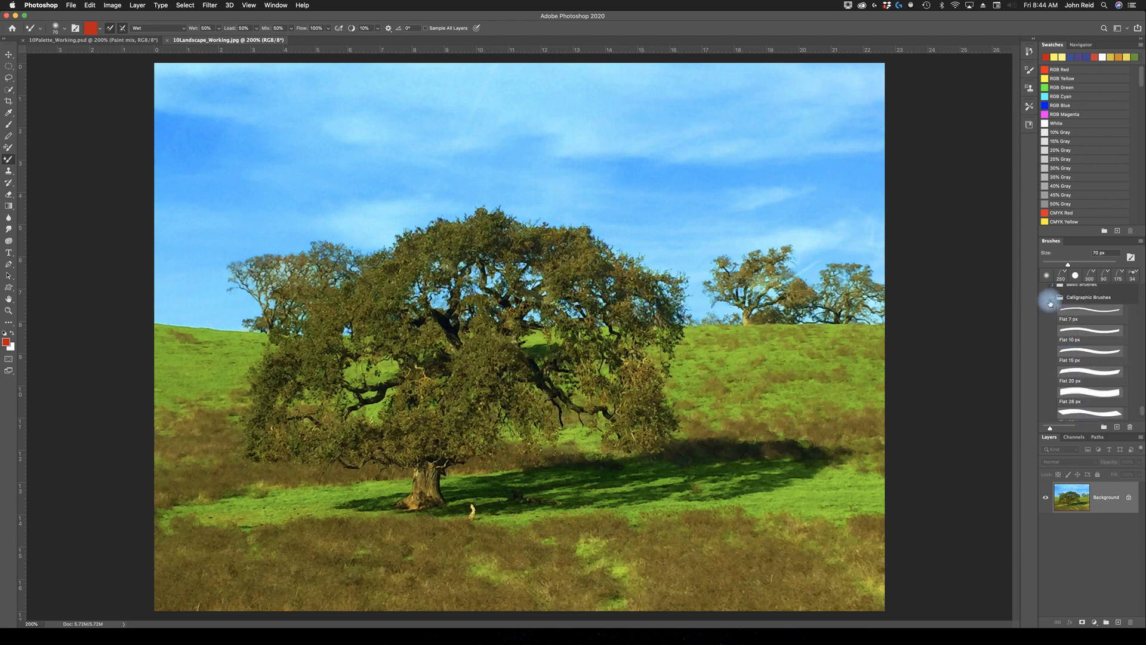
click(1052, 299)
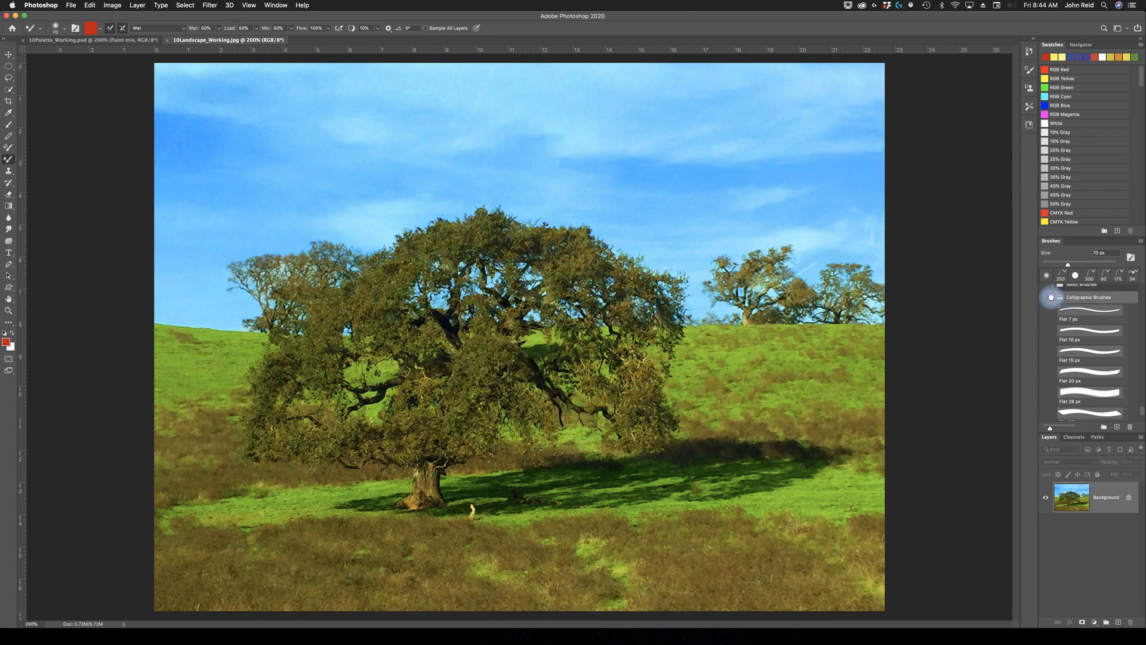
scroll(1079, 361, down, 2)
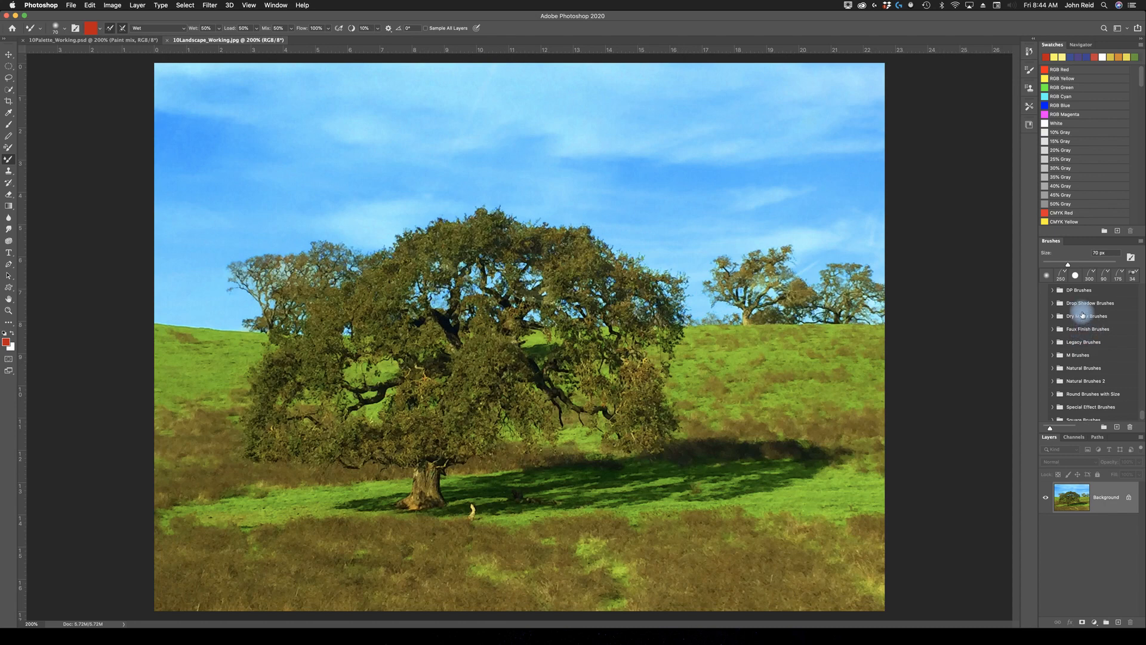
scroll(1093, 355, up, 8)
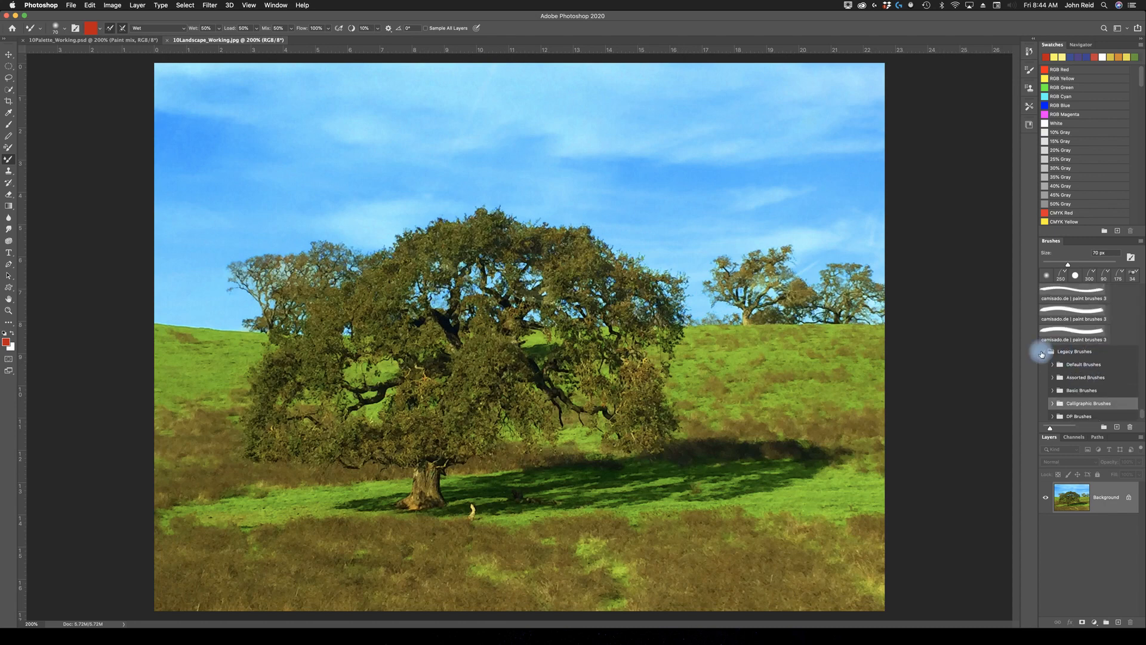
click(1043, 353)
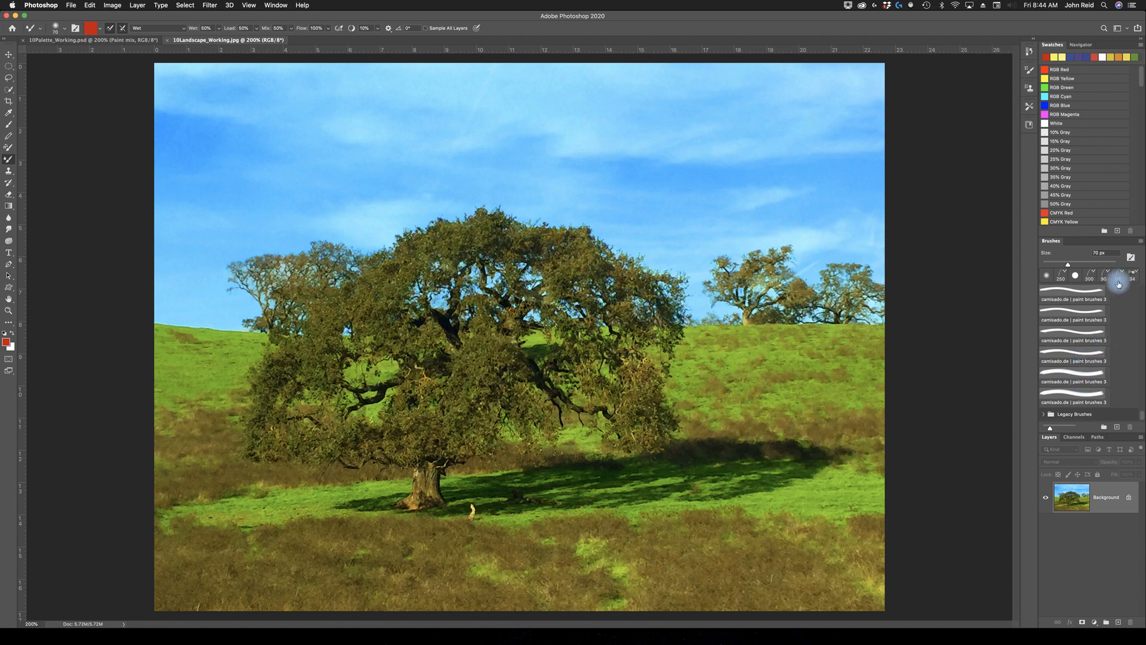
- Import CIB Landscape Brushes.abr from the Lesson10 folder and expand the imported brush group
click(1140, 244)
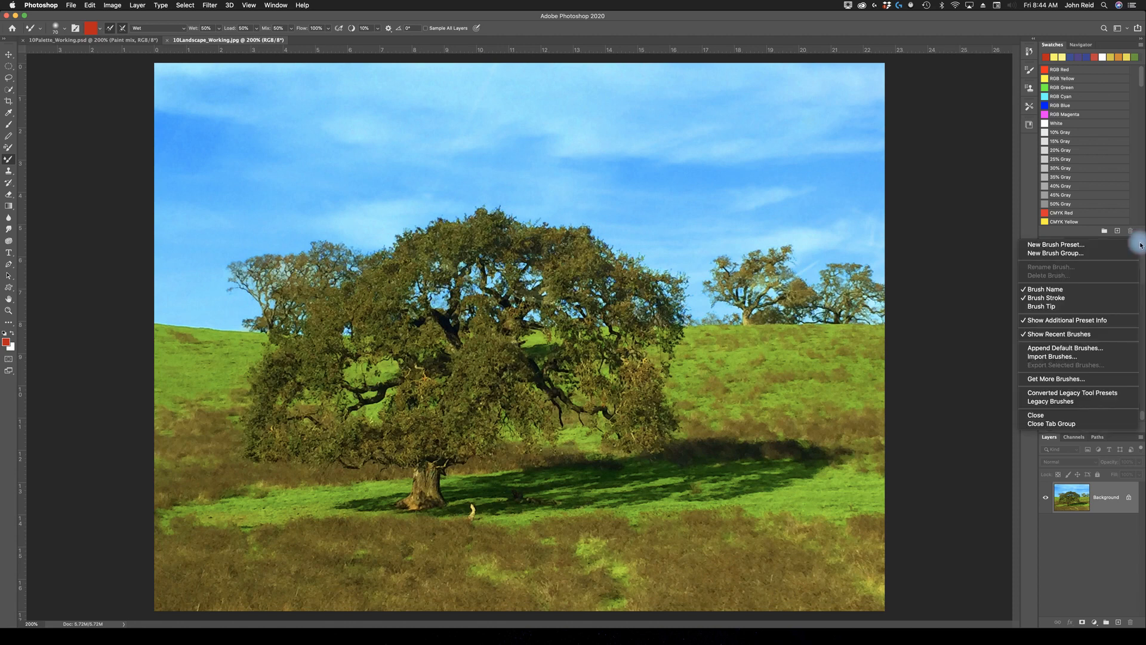
click(1056, 357)
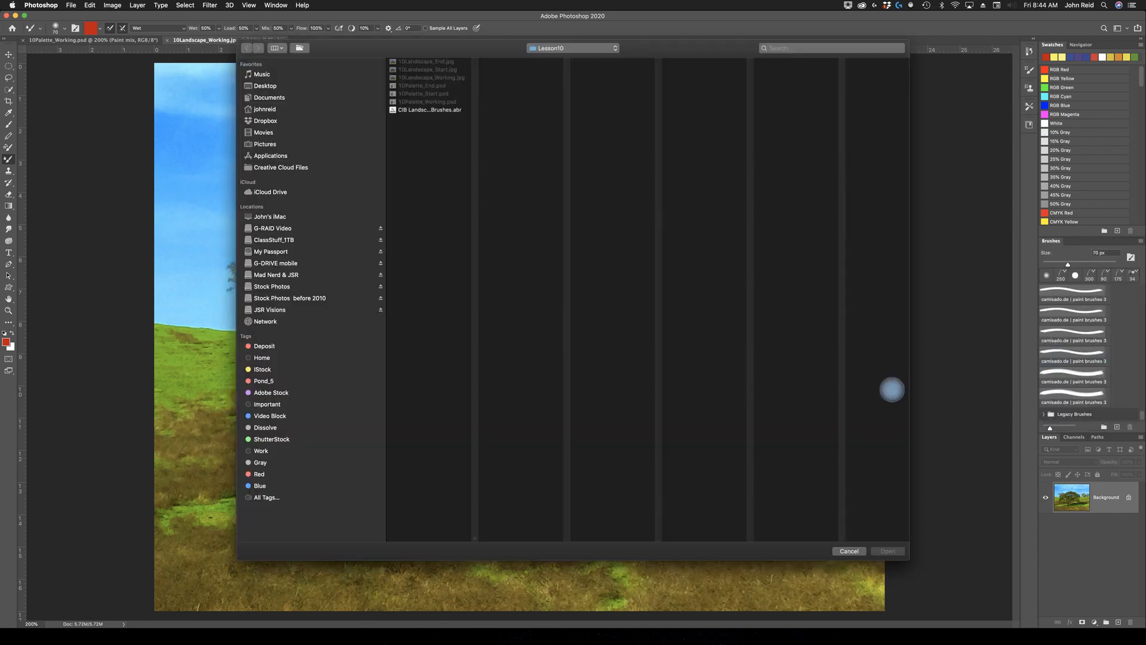
click(409, 113)
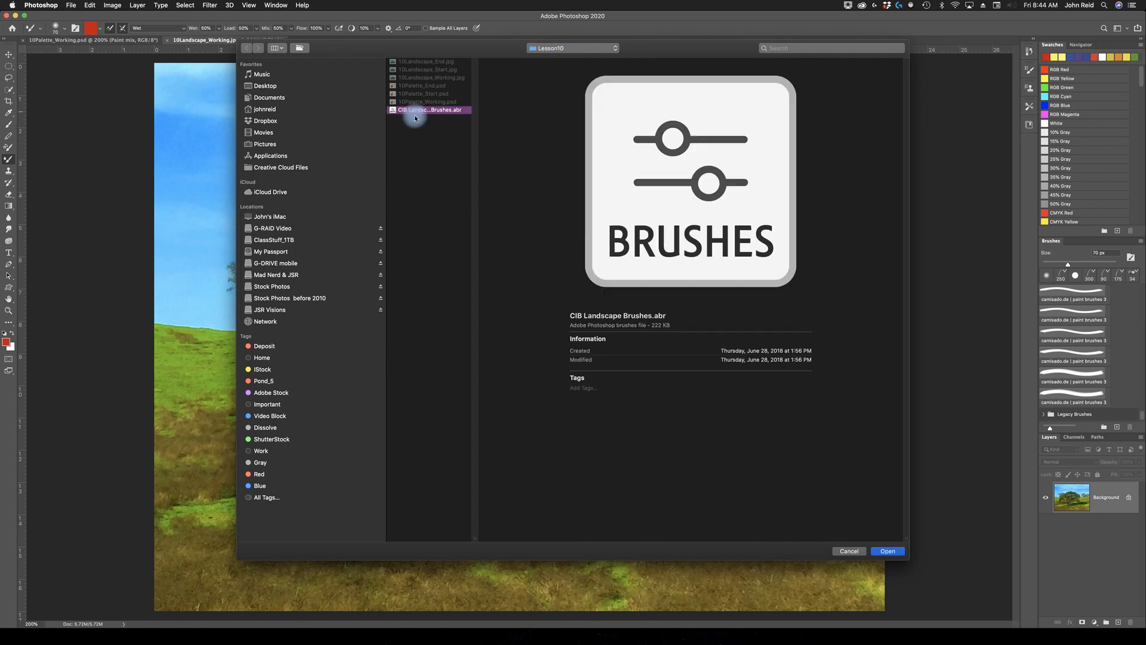
click(889, 552)
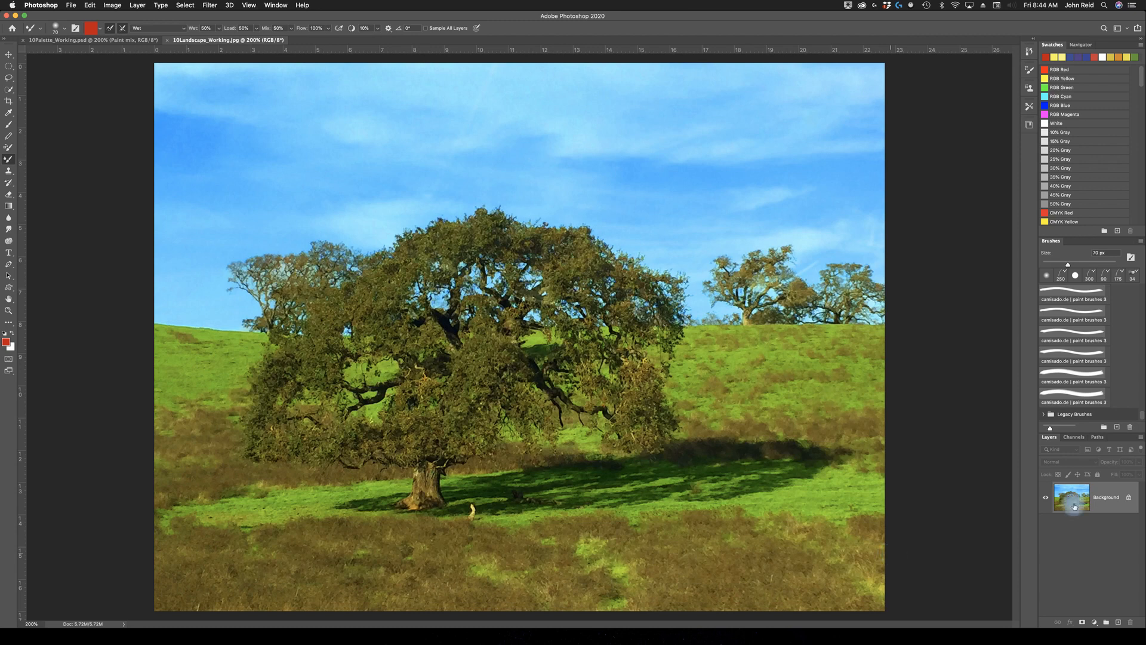
scroll(1126, 386, down, 1)
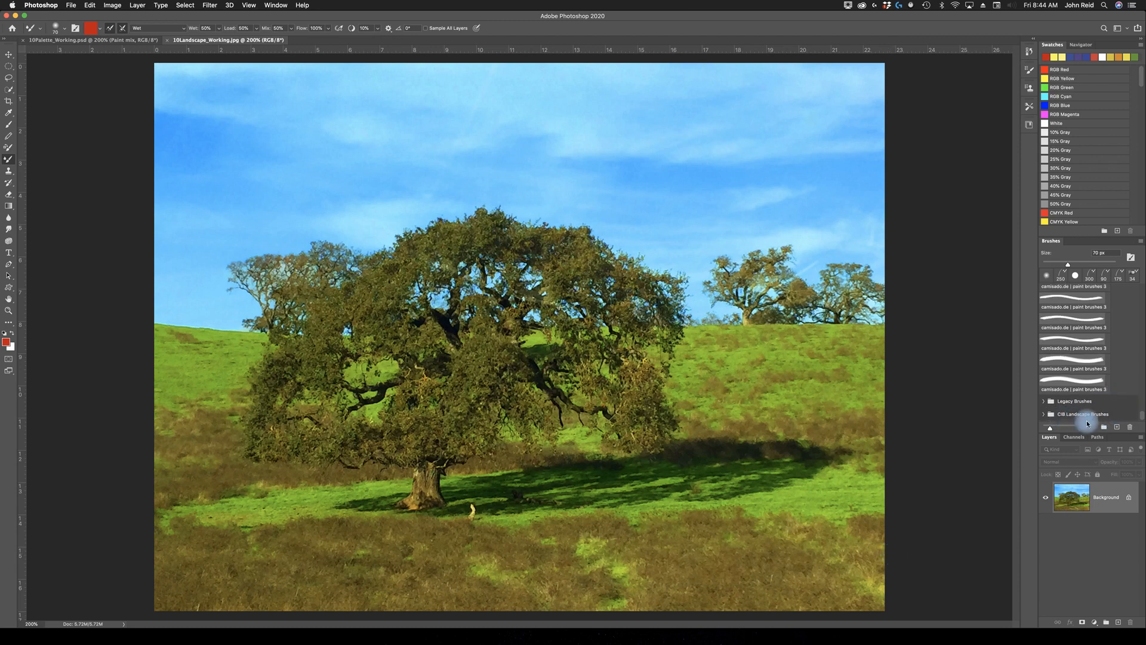
click(1044, 414)
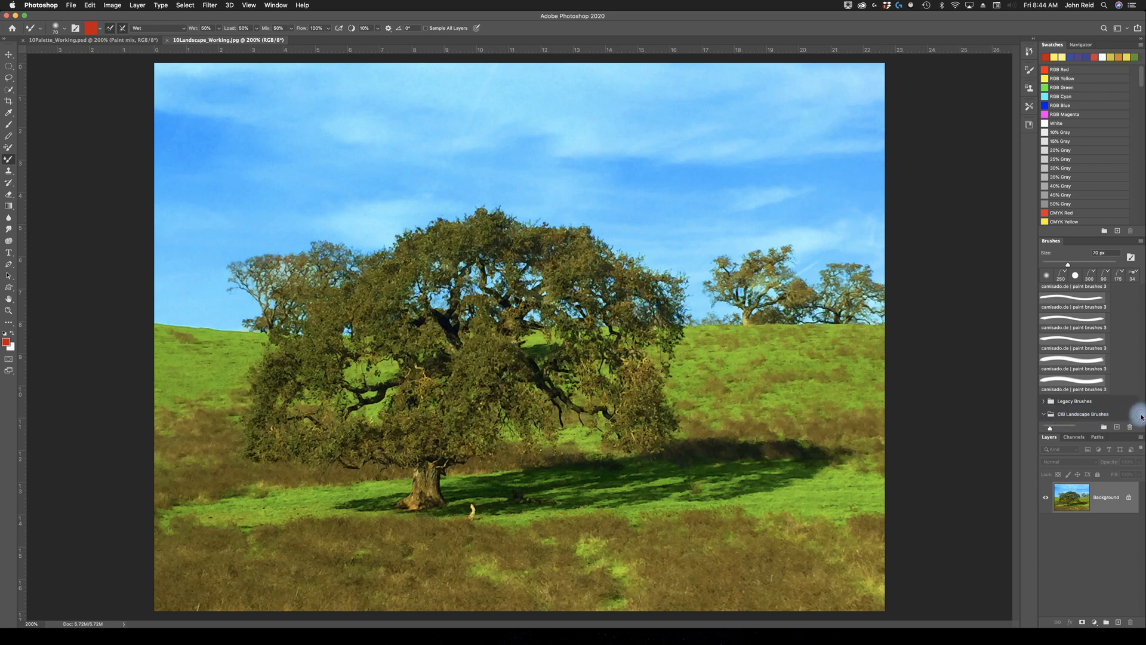
scroll(1138, 421, down, 5)
scroll(1130, 383, up, 2)
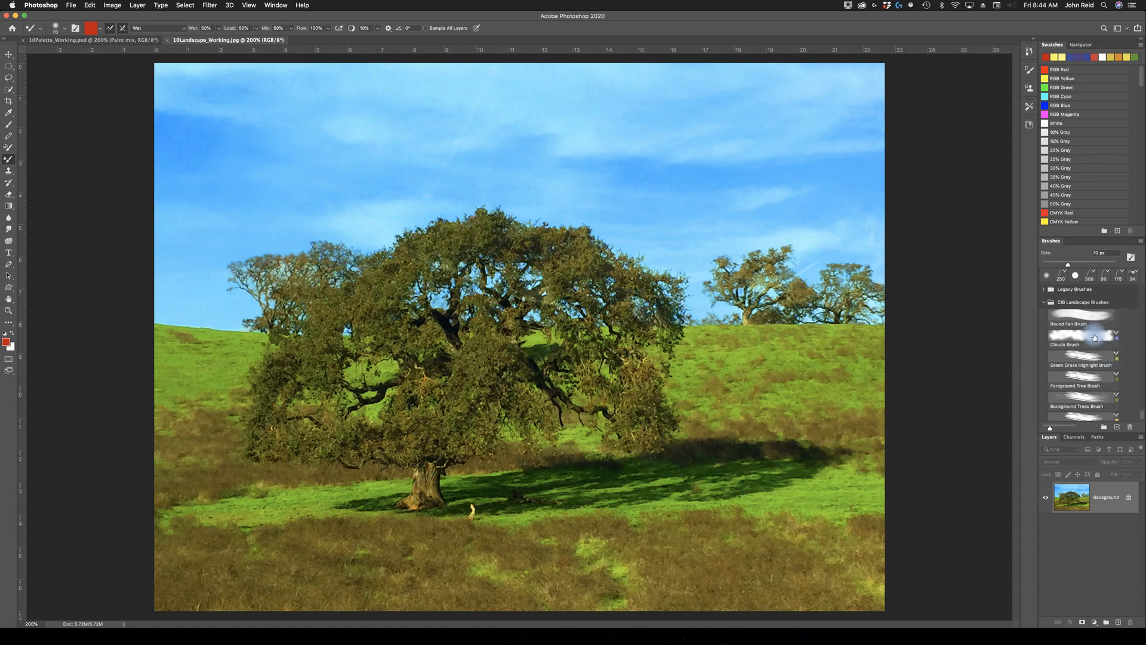
- Compare the Clouds Brush and Green Grass Highlight Brush presets by selecting them in turn from CIB Landscape Brushes
click(1095, 338)
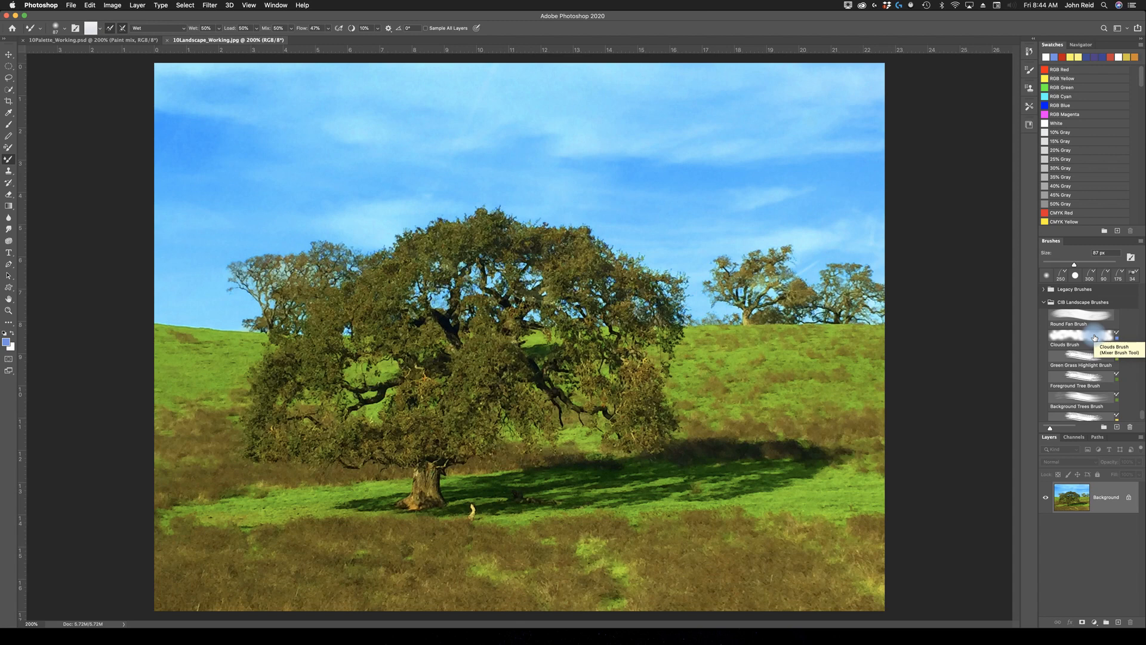
click(1130, 336)
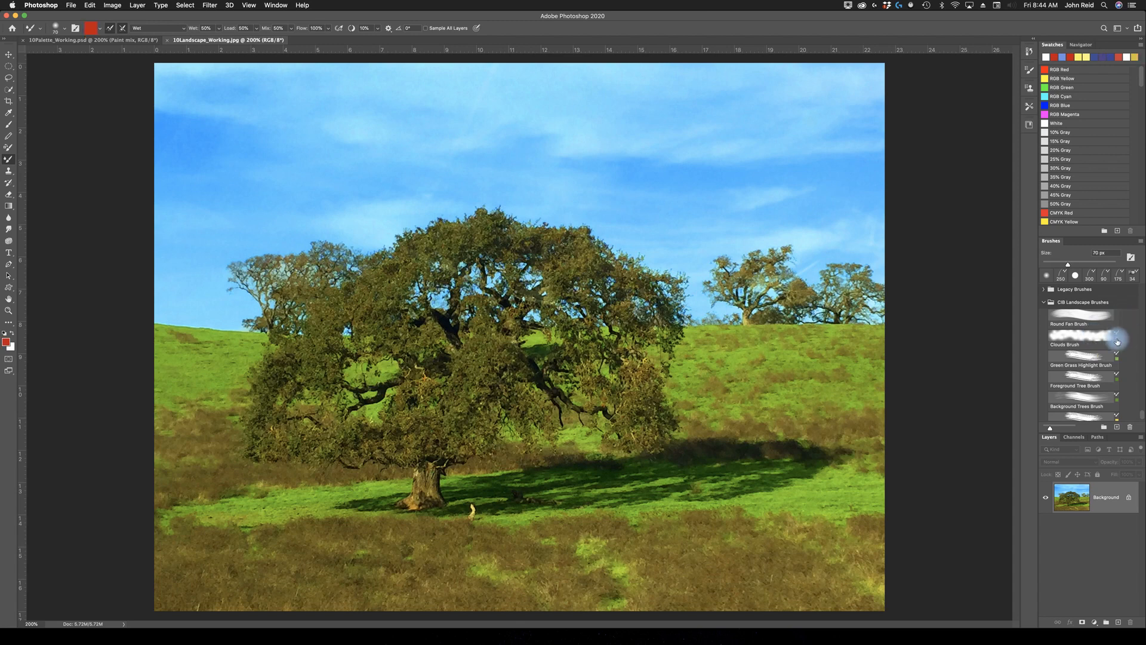
click(1117, 341)
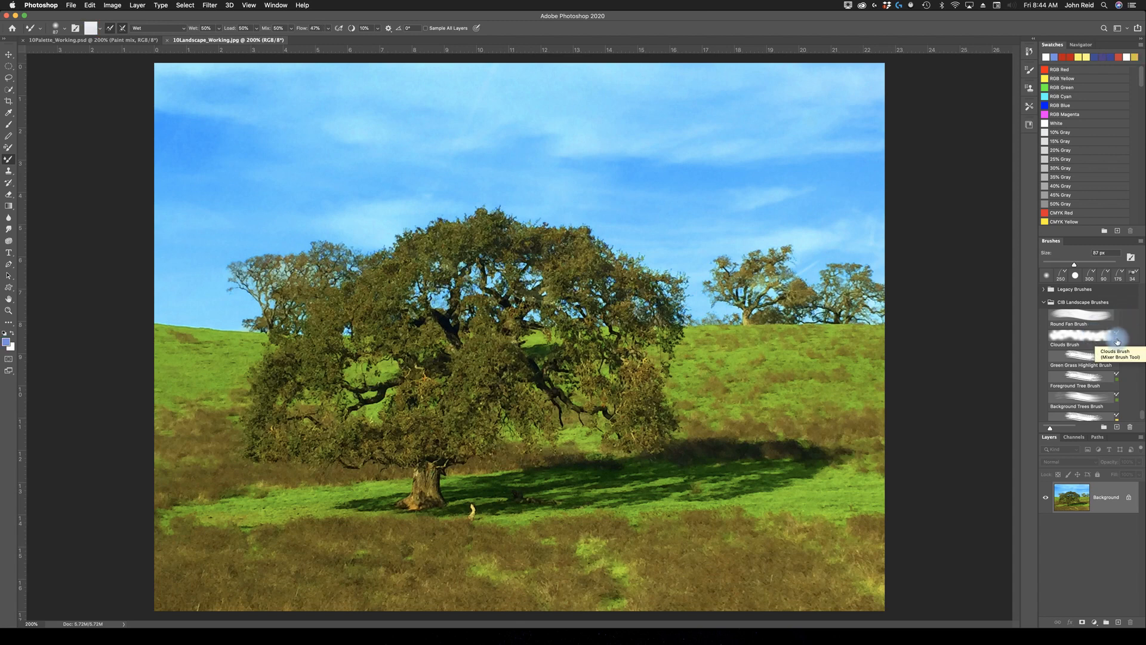
click(1118, 334)
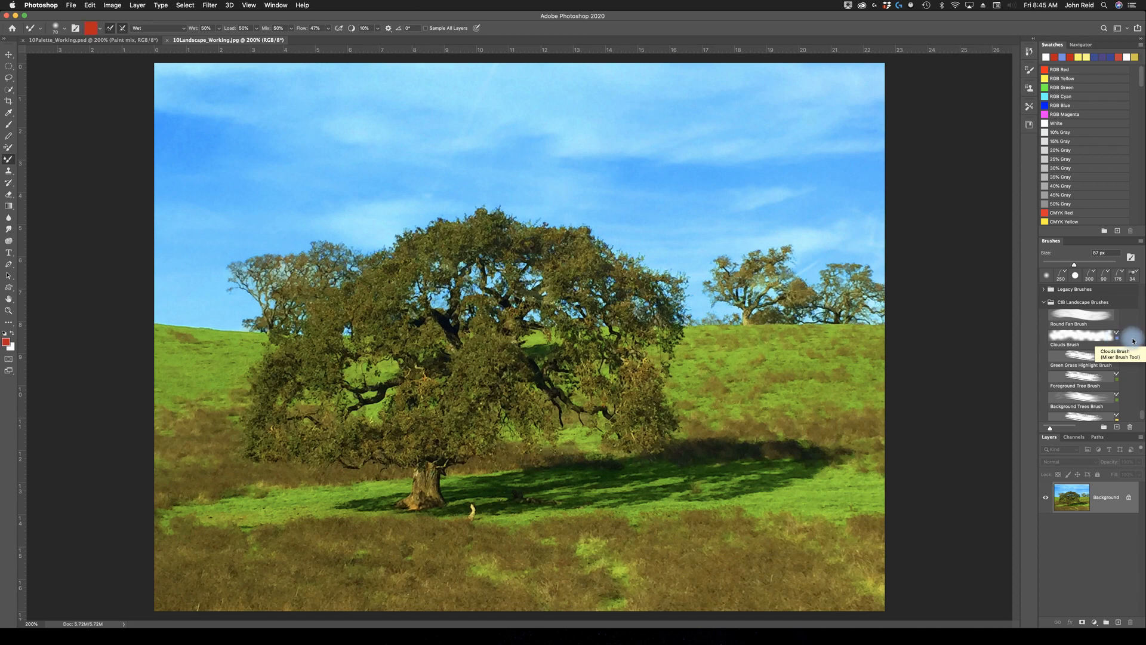
click(1118, 334)
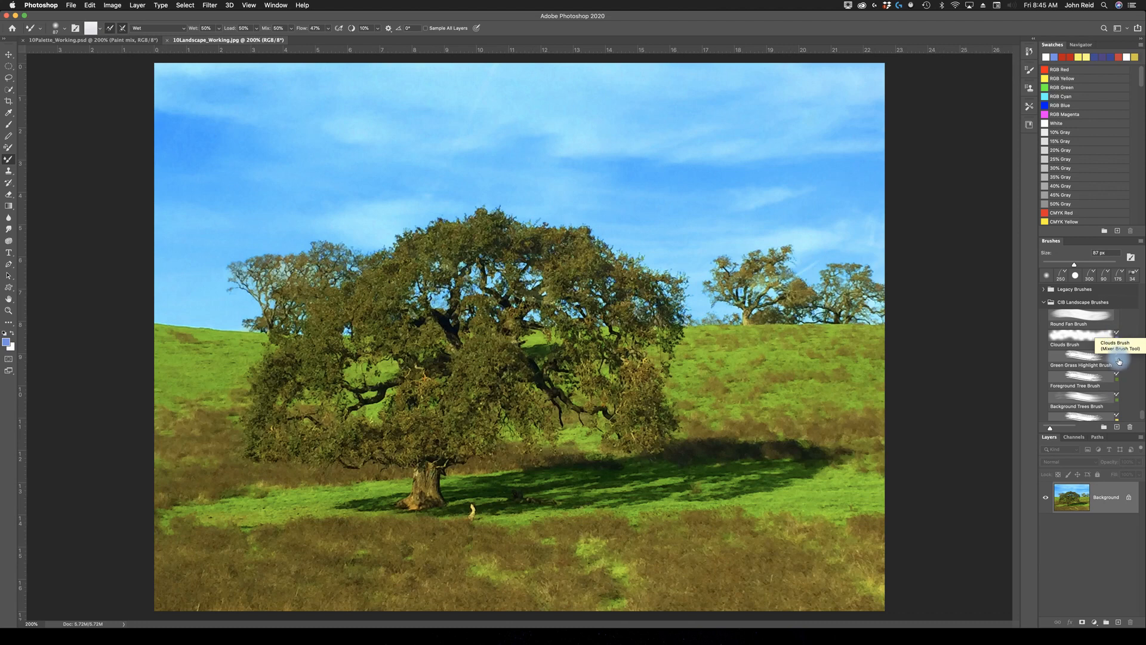
click(1105, 358)
click(1064, 332)
click(1078, 357)
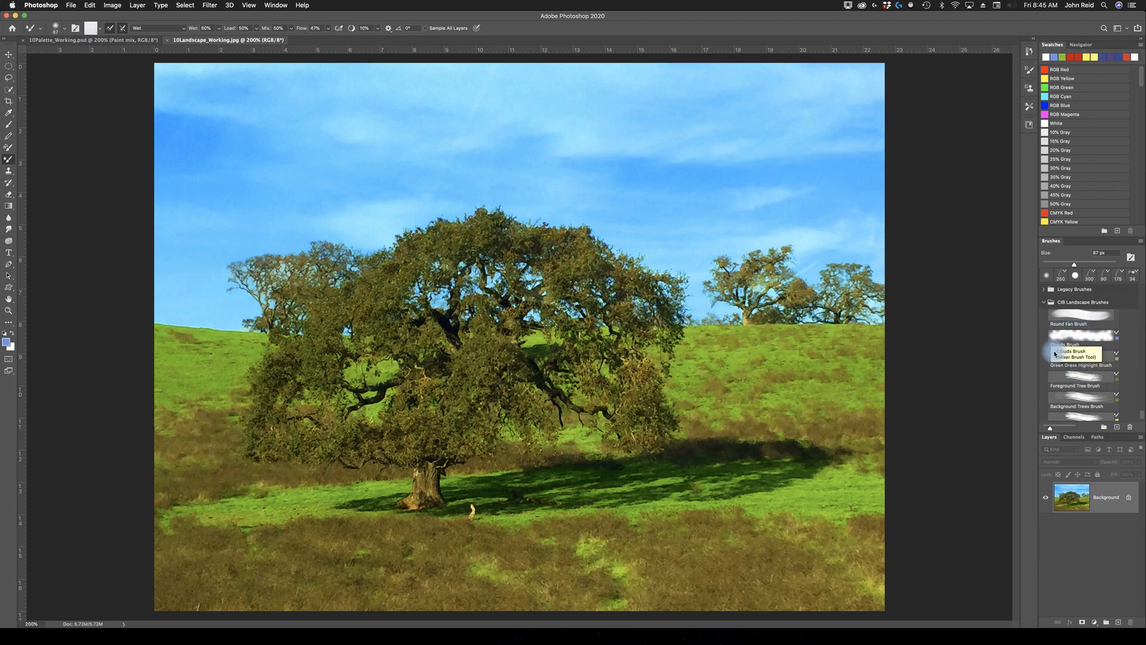
- Try other presets in CIB Landscape Brushes, finishing with the Round Fan Brush selected
click(1115, 417)
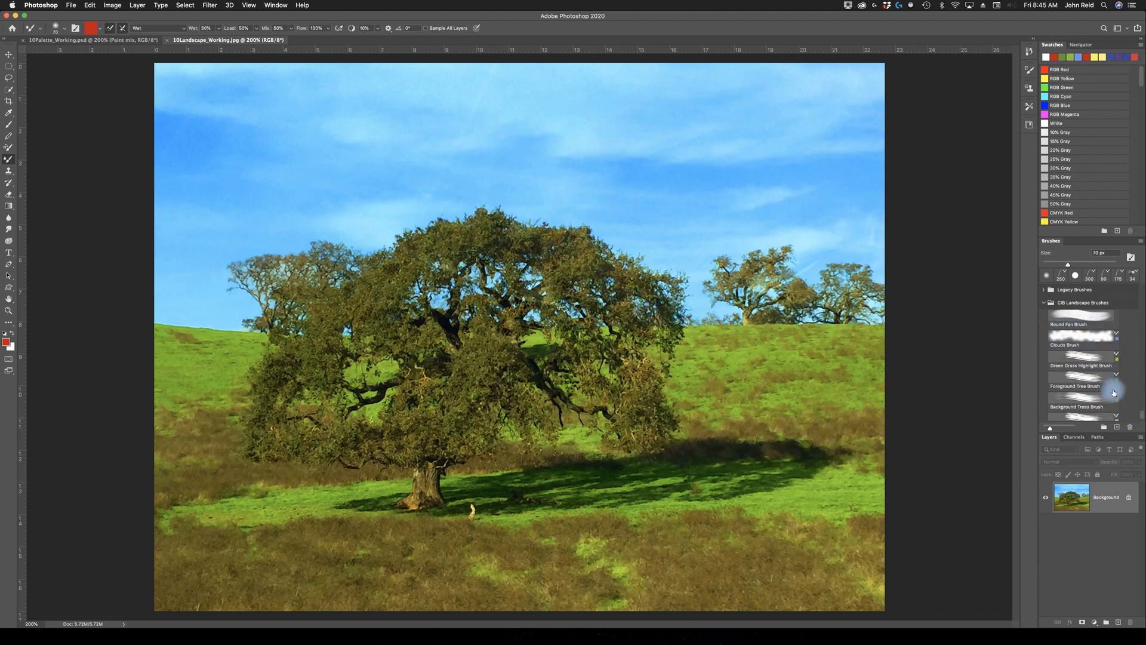
click(1112, 387)
scroll(1112, 388, up, 3)
click(1113, 390)
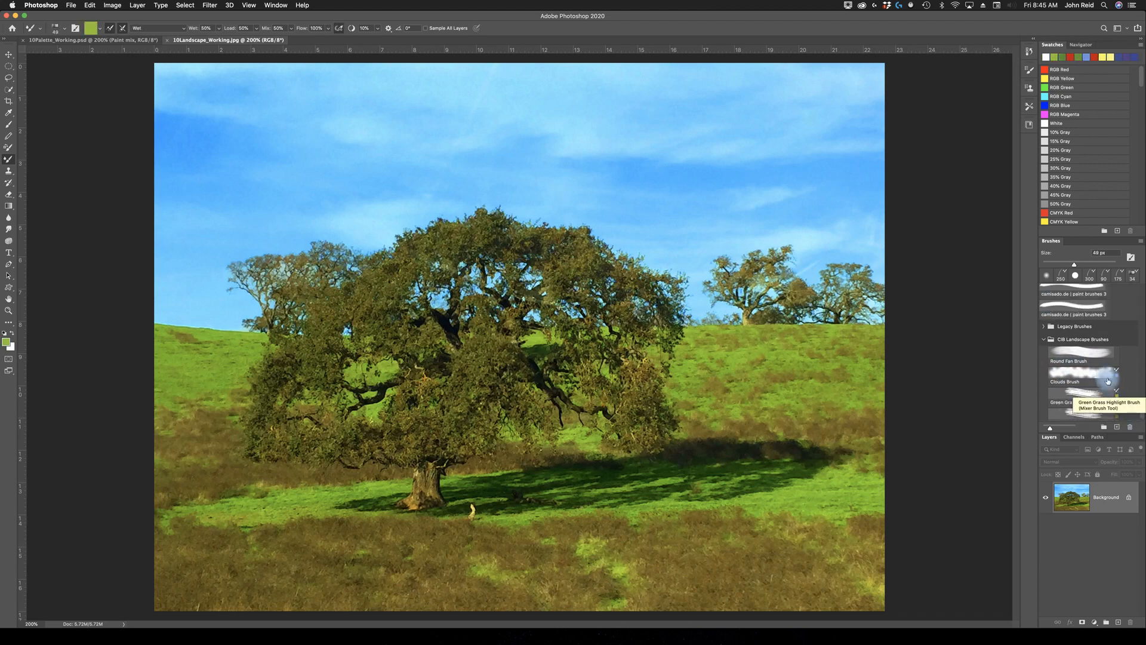
click(1098, 358)
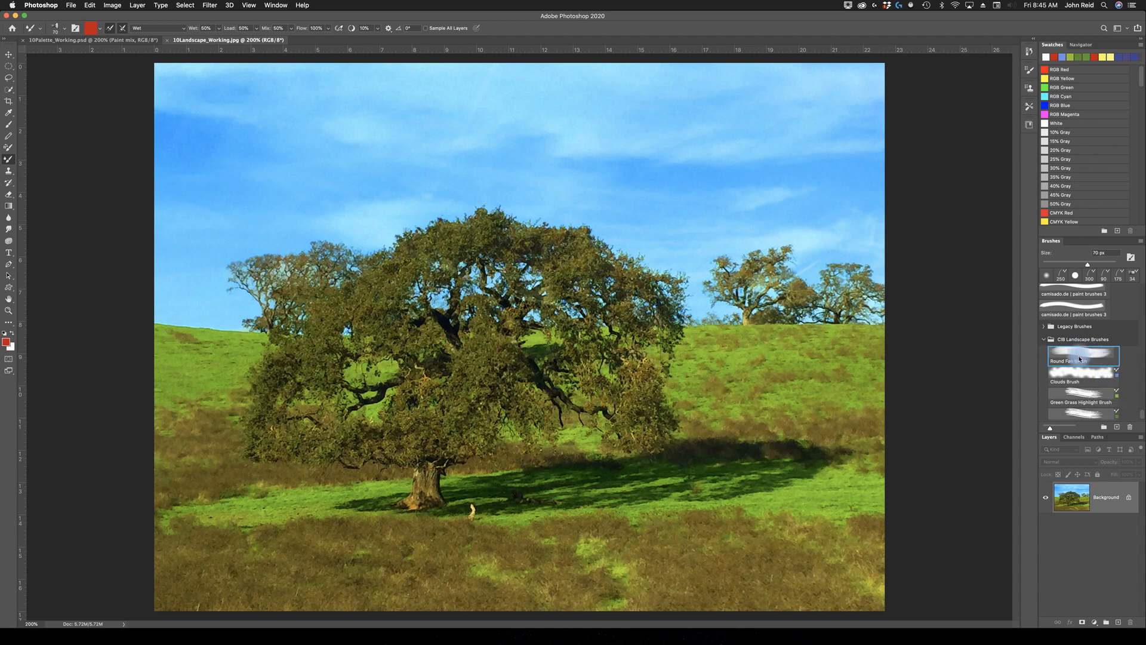
- Set the Round Fan brush tip's bristles to 35% and its size to 36 px in the brush settings
click(1029, 71)
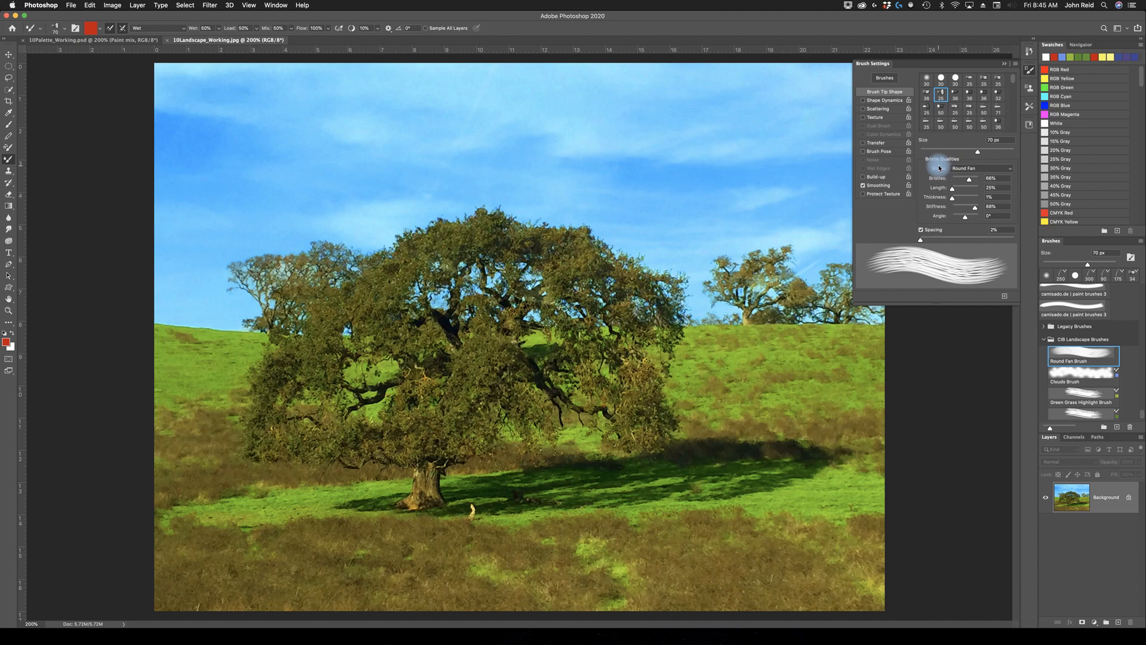
click(990, 178)
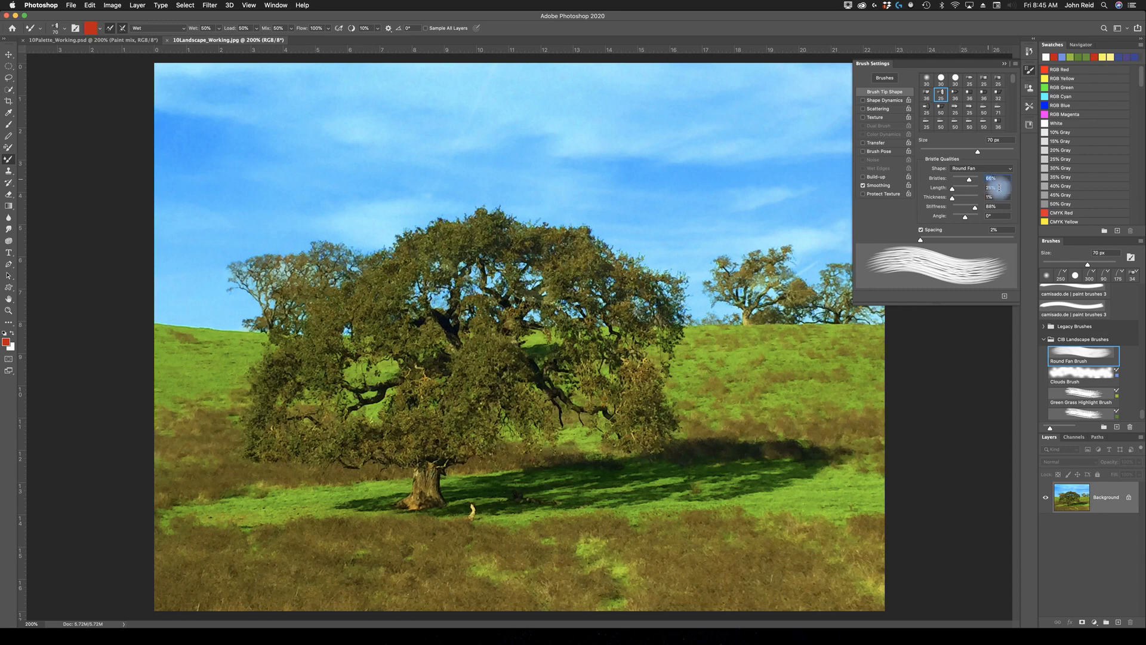
text(35)
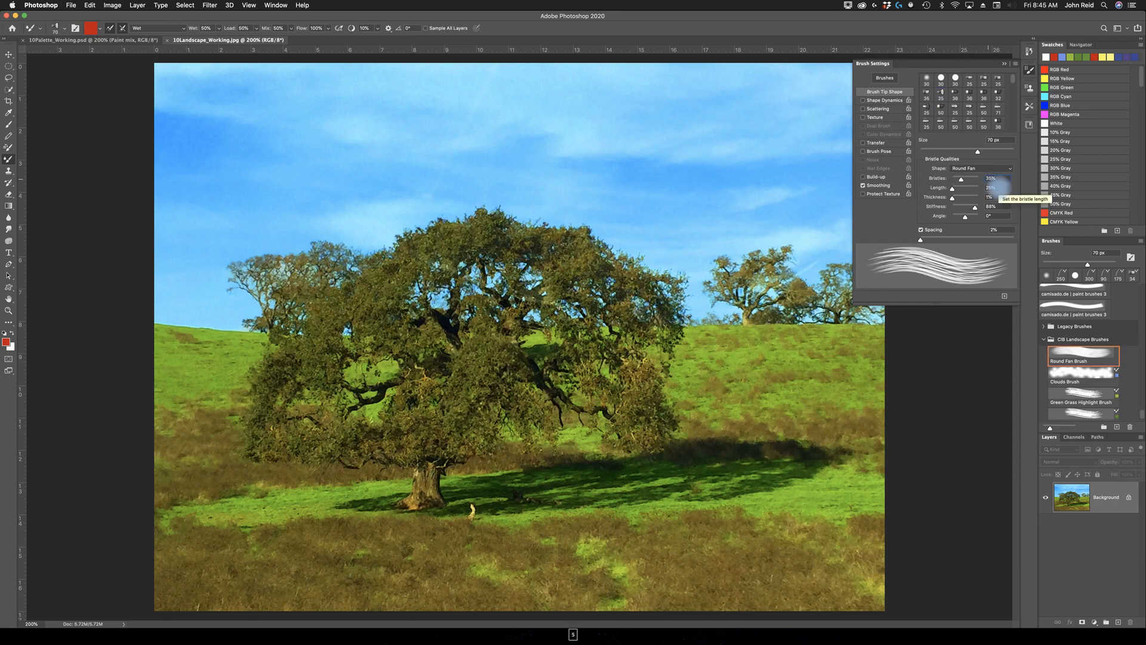
click(989, 139)
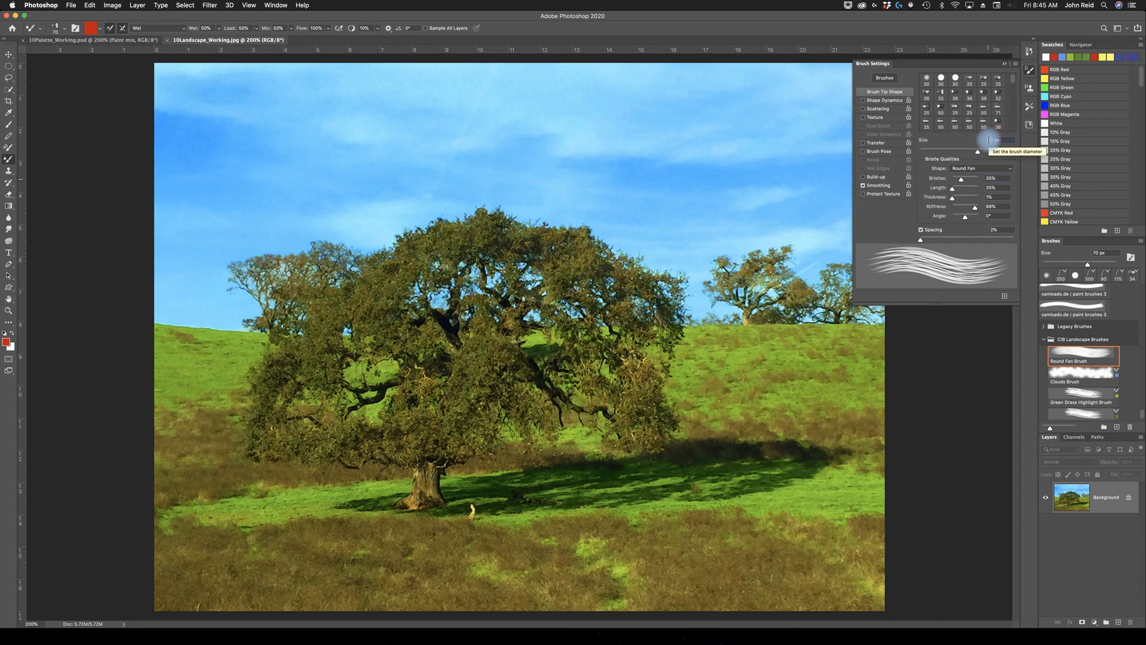
text(36)
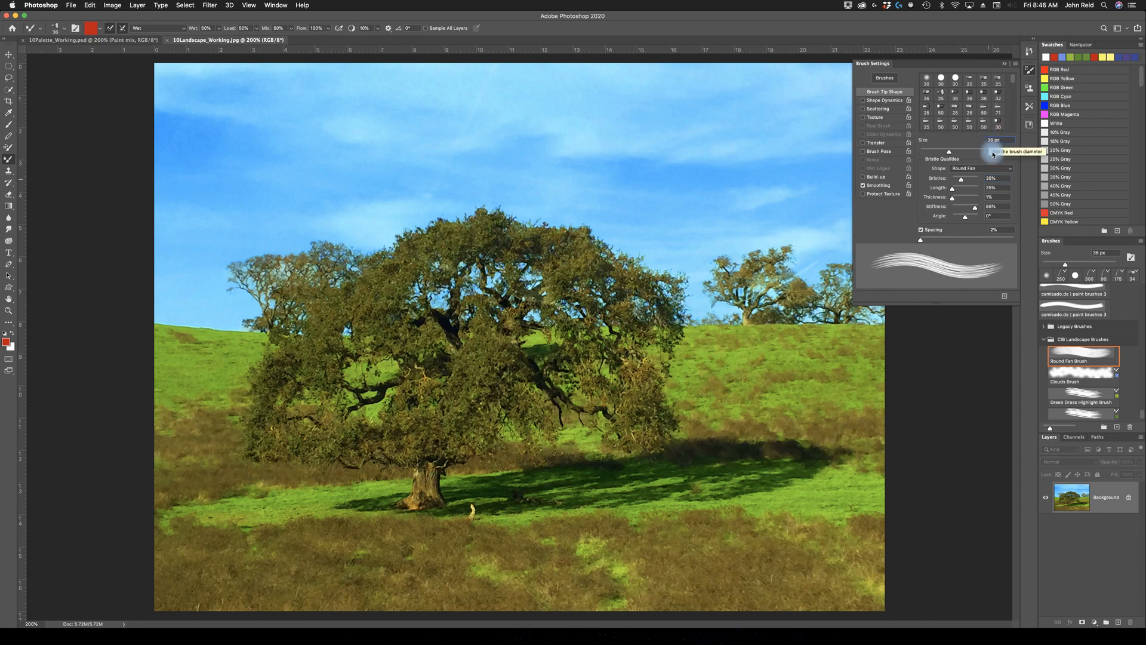
- Set the Round Fan brush tip's bristle length to 32%, thickness to 2% and stiffness to 75%
click(989, 185)
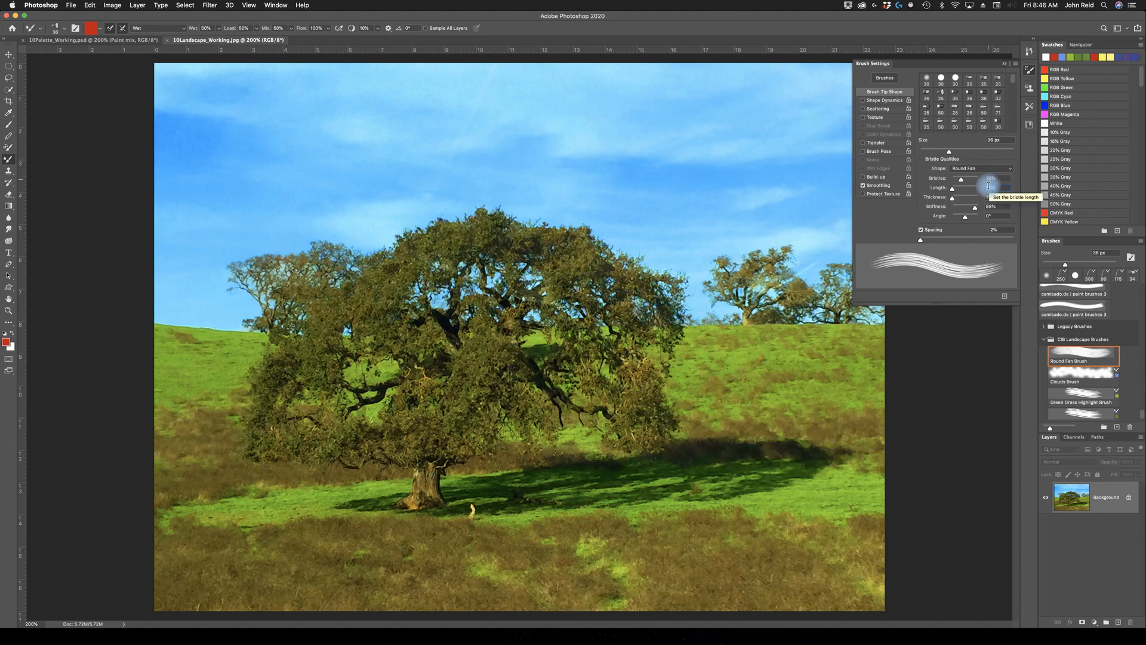
click(990, 198)
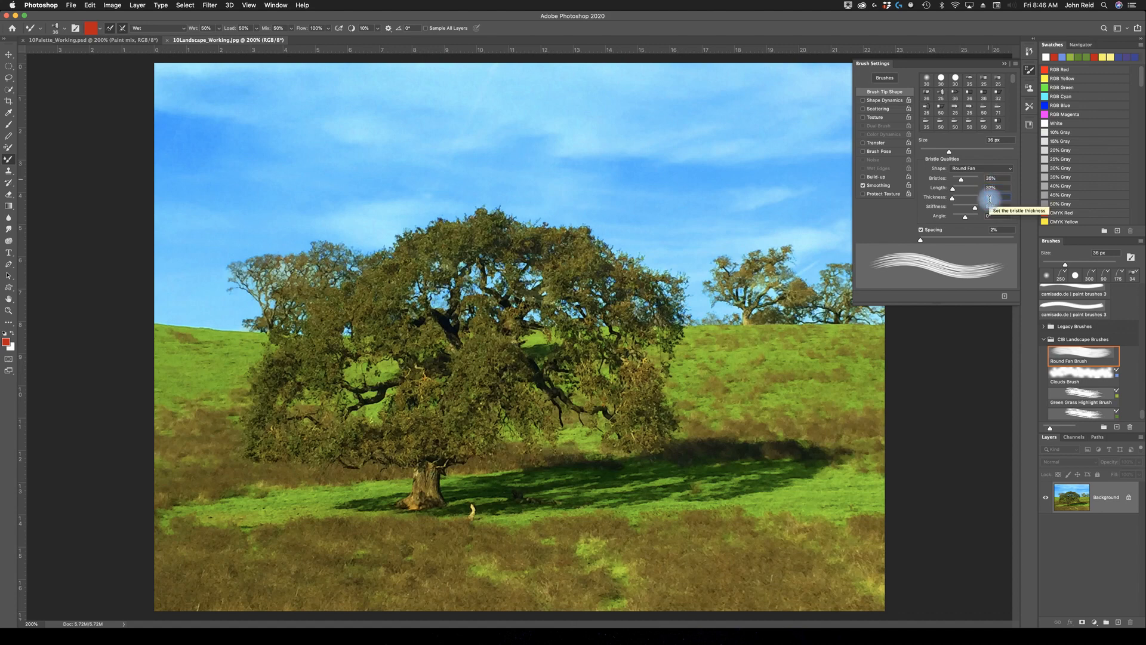
key(BackSpace)
text(2%)
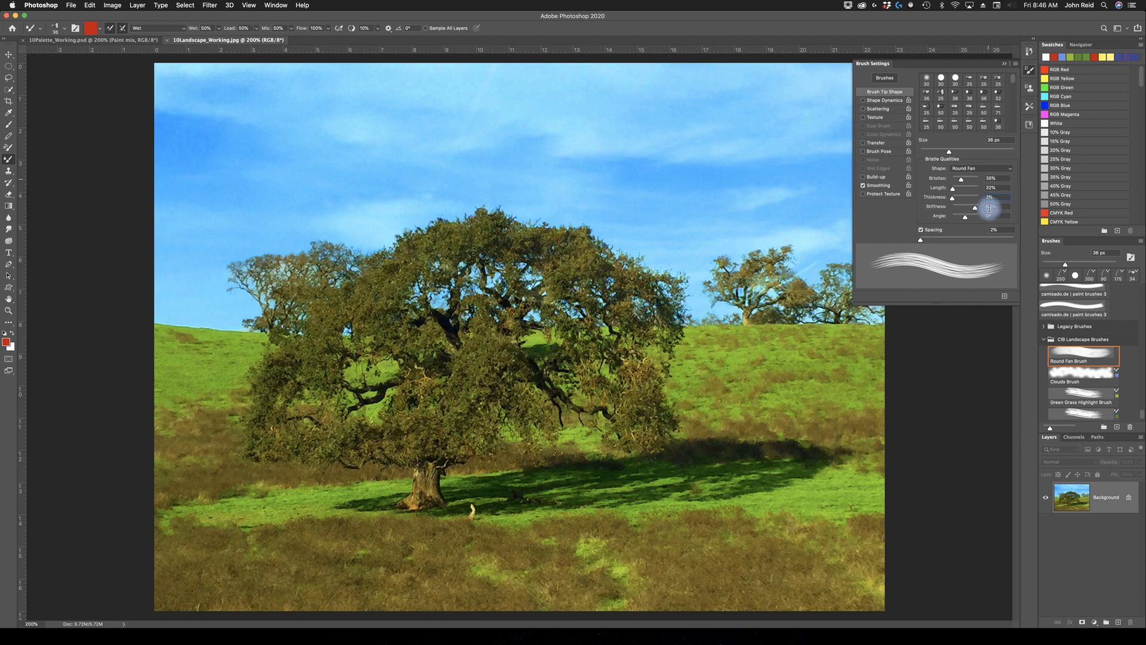
click(989, 208)
drag(975, 210, 971, 211)
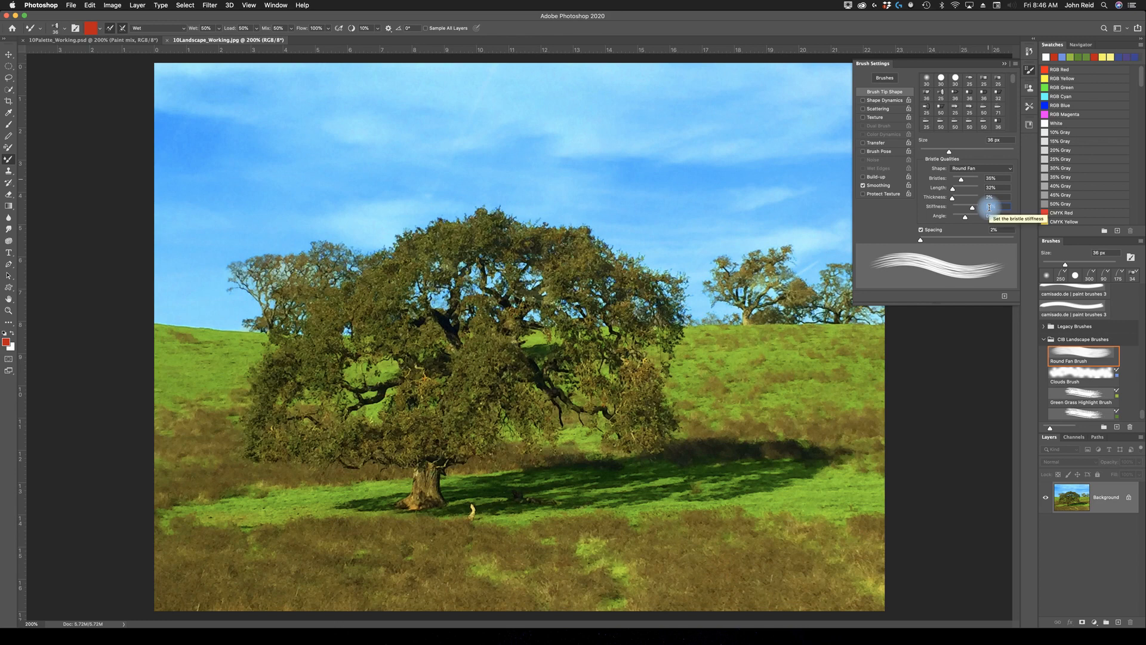
text(75)
key(Tab)
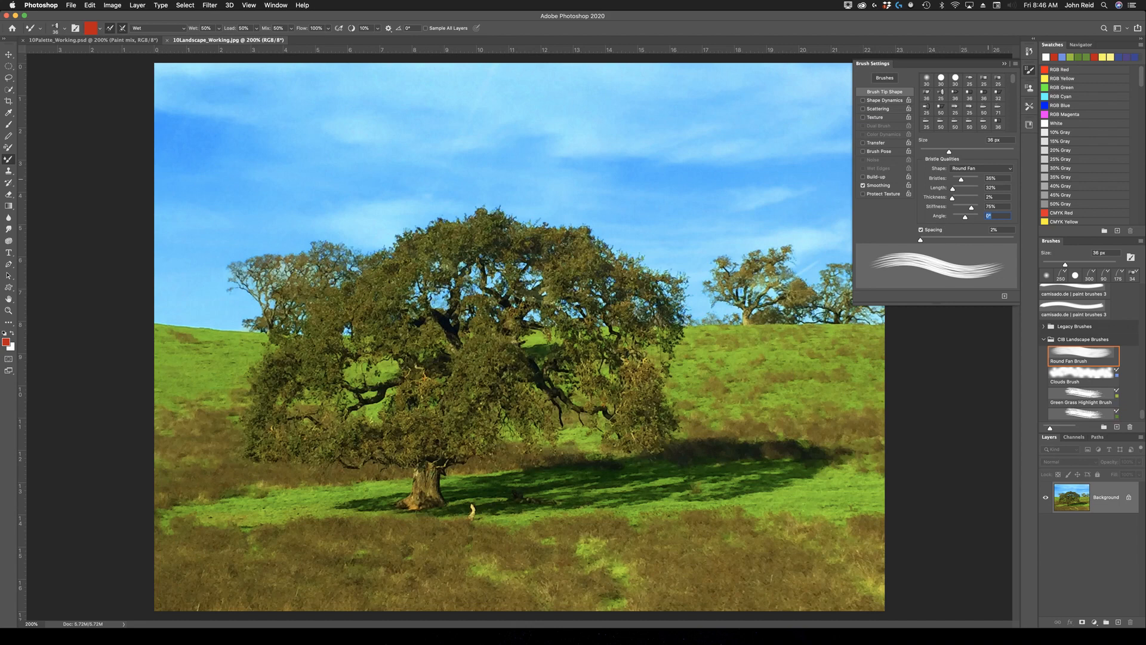
- Choose the Dry blending combination for the Mixer Brush
click(183, 28)
mouse_move(166, 7)
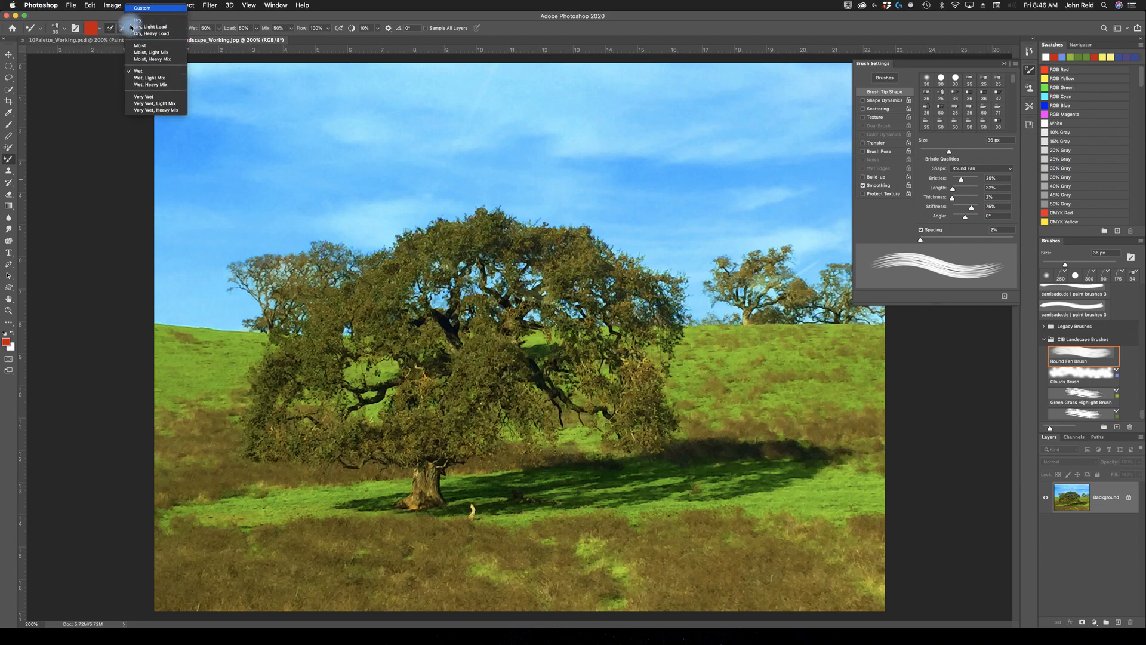
click(139, 21)
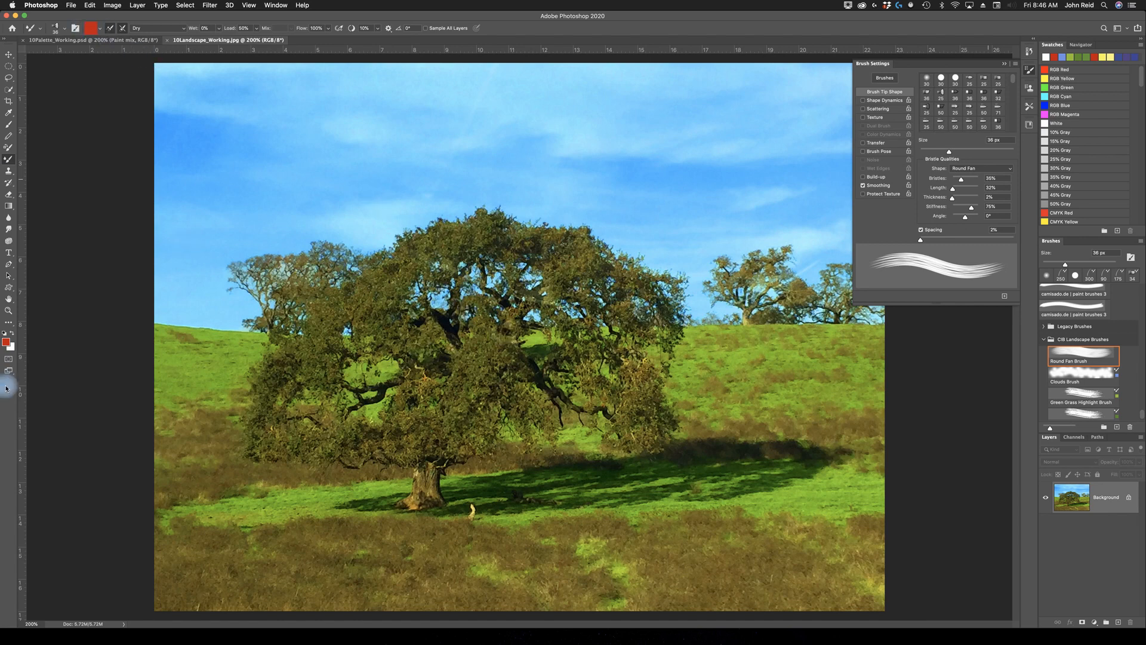
- Set the foreground color to sky blue with RGB values 86, 201, 252
click(6, 344)
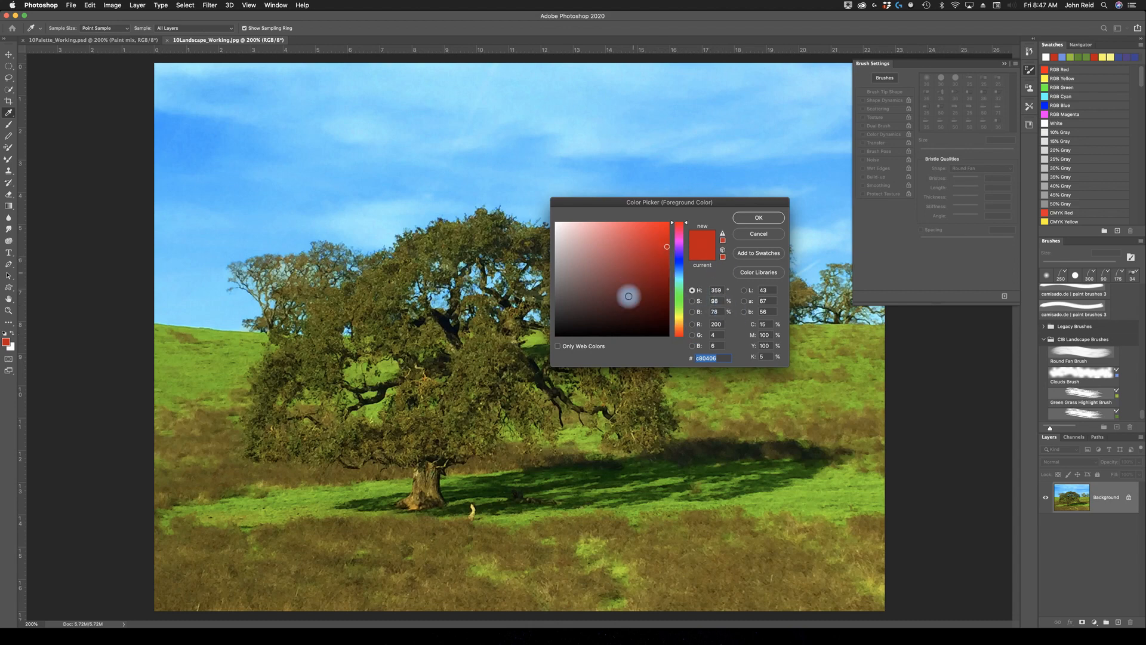
click(713, 324)
text(86)
click(714, 335)
text(201)
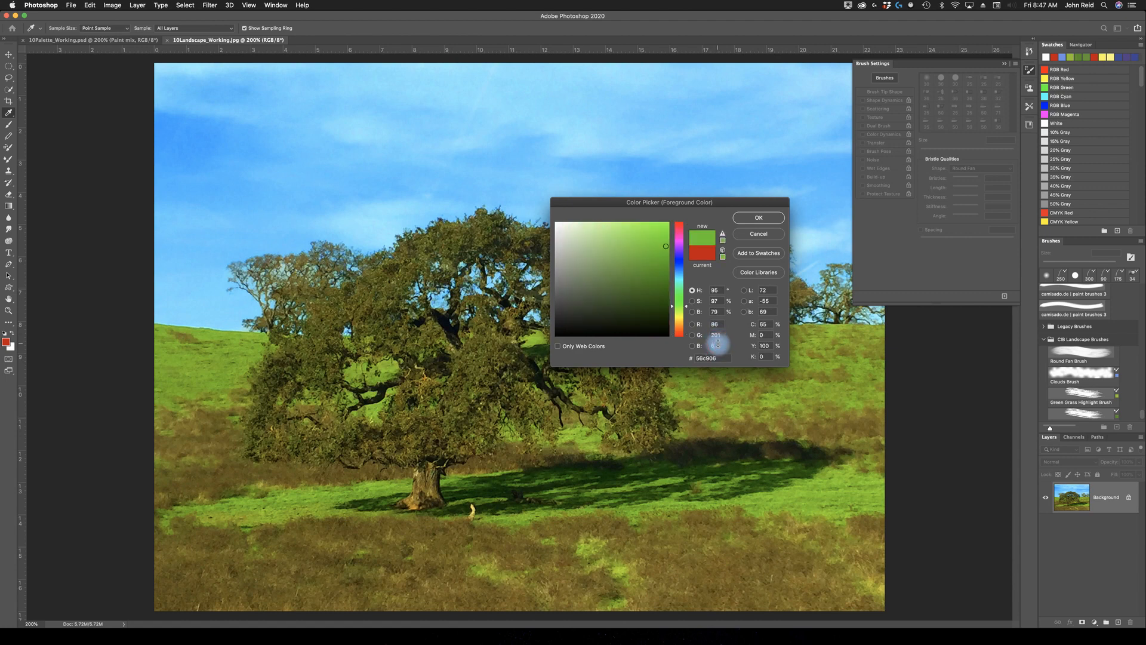
click(717, 345)
text(252)
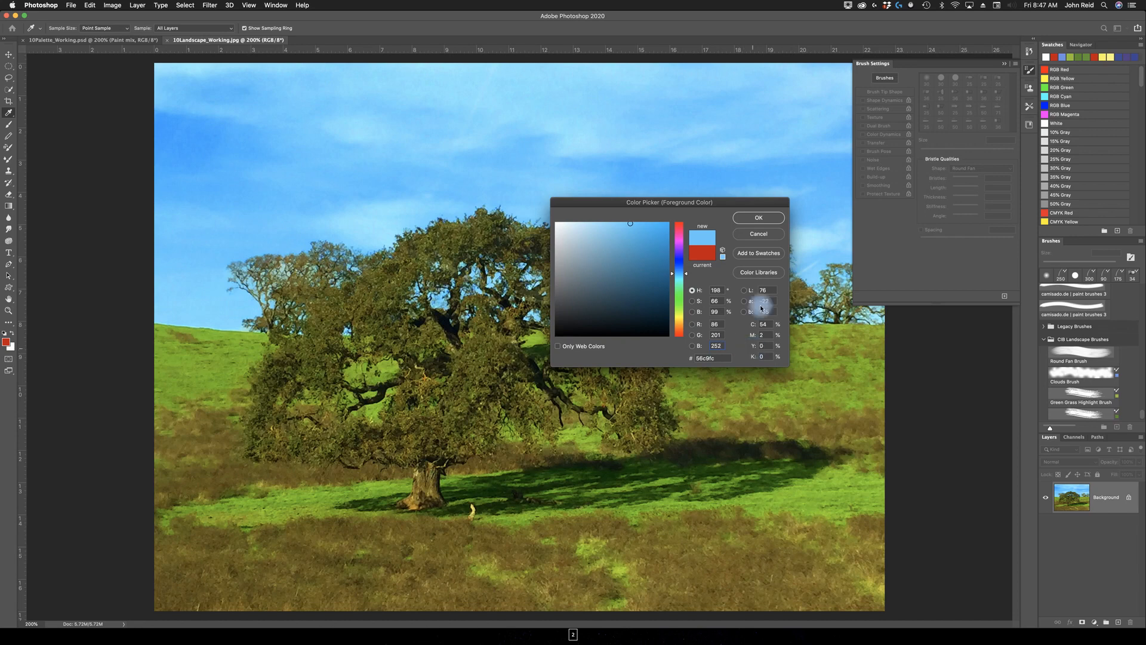
click(759, 218)
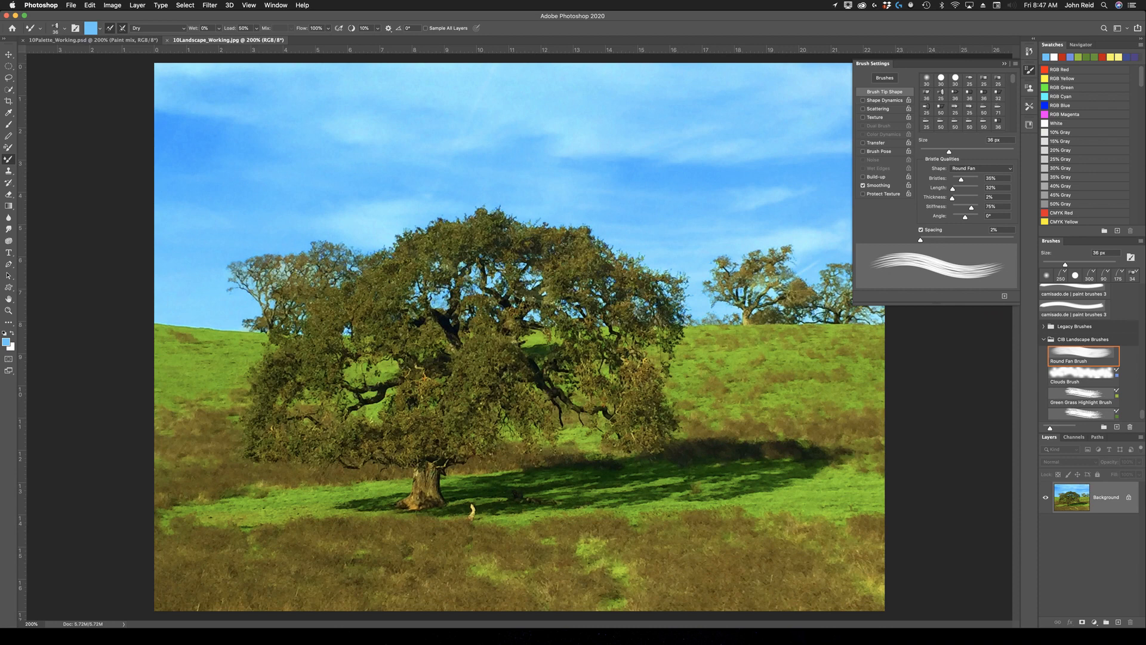
- Save the customized brush as a new preset named Sky Brush, including its size, tool settings and color
click(1140, 241)
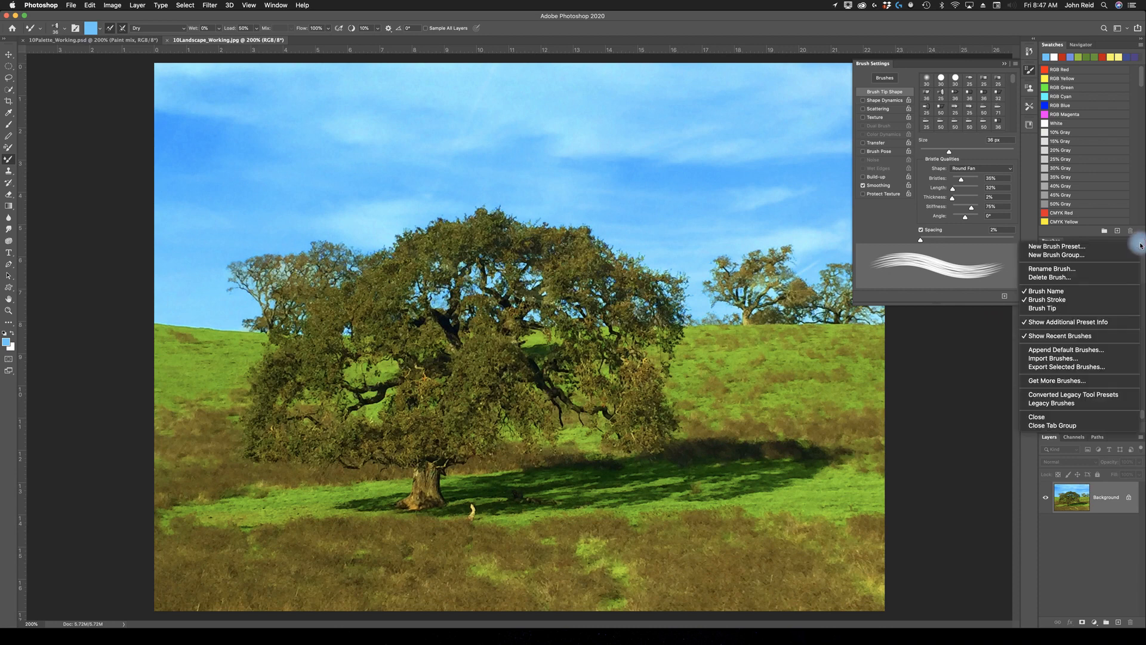
click(1052, 247)
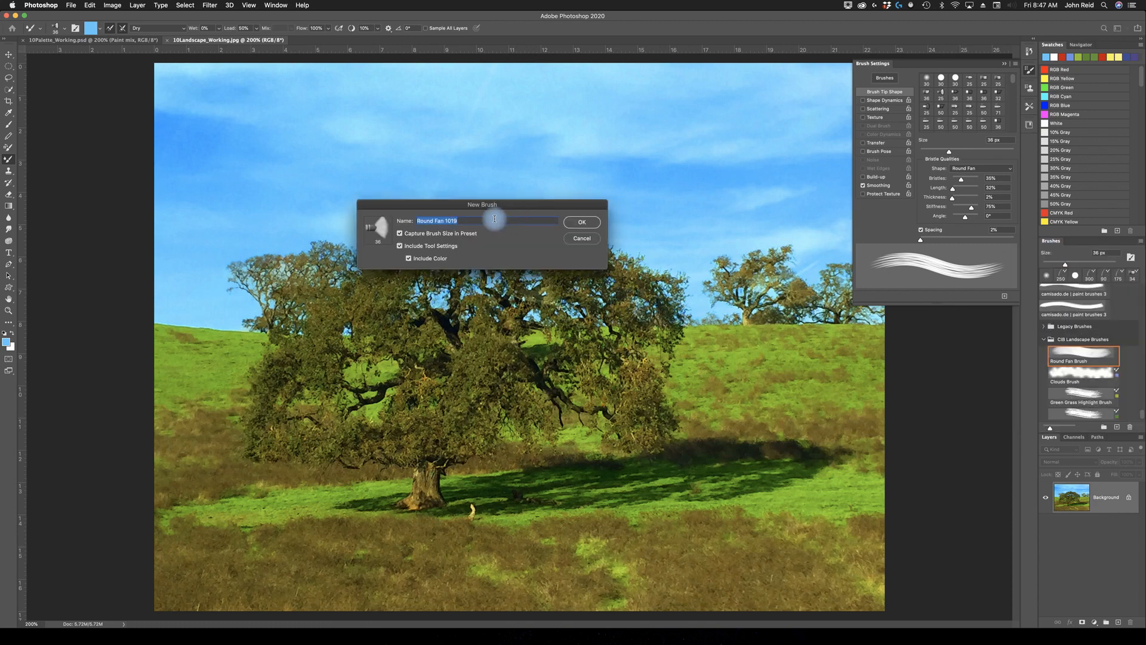
text(Sky Brush)
click(582, 222)
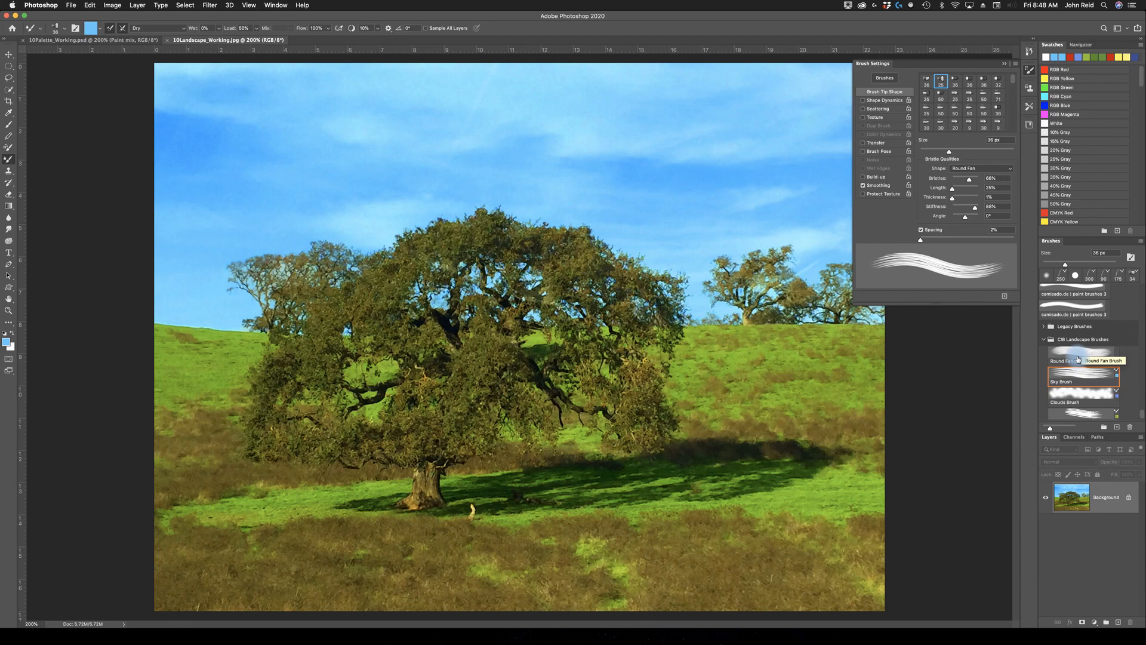
- Select the Sky Brush preset and collapse the brush settings to uncover the photo
click(1066, 381)
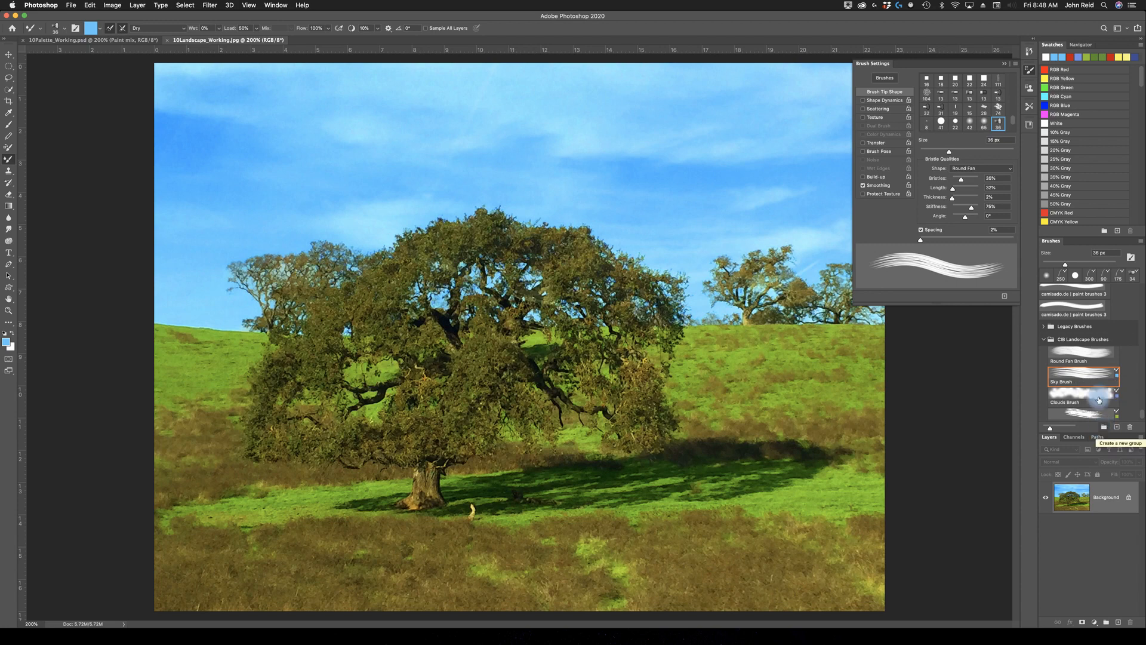
click(1077, 421)
click(1076, 423)
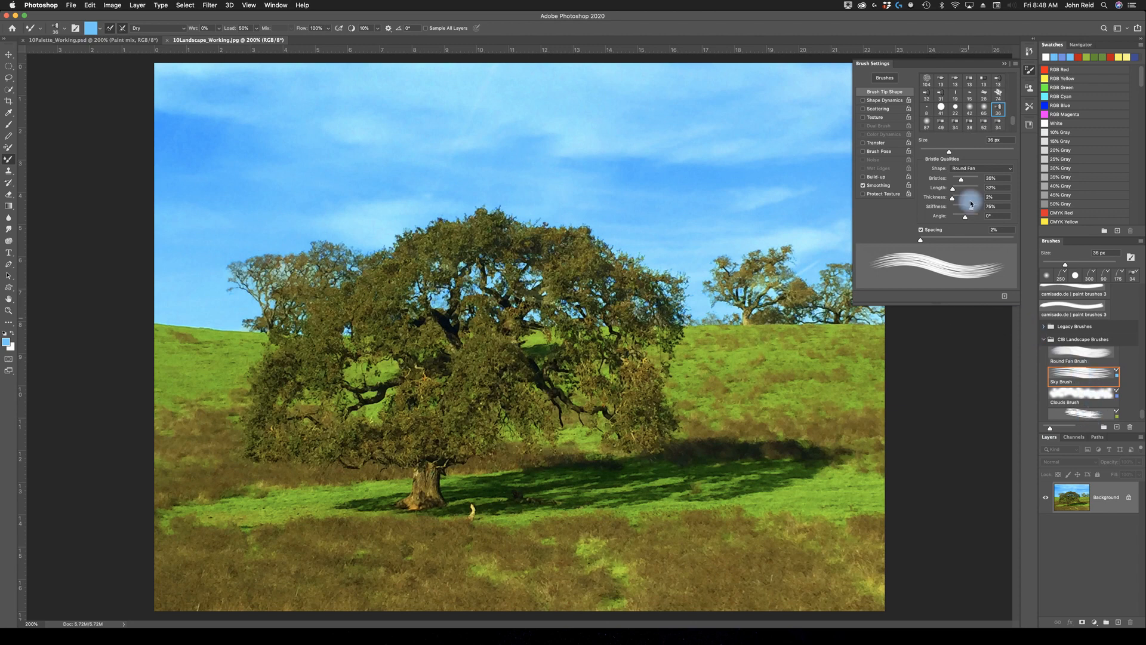
click(1004, 66)
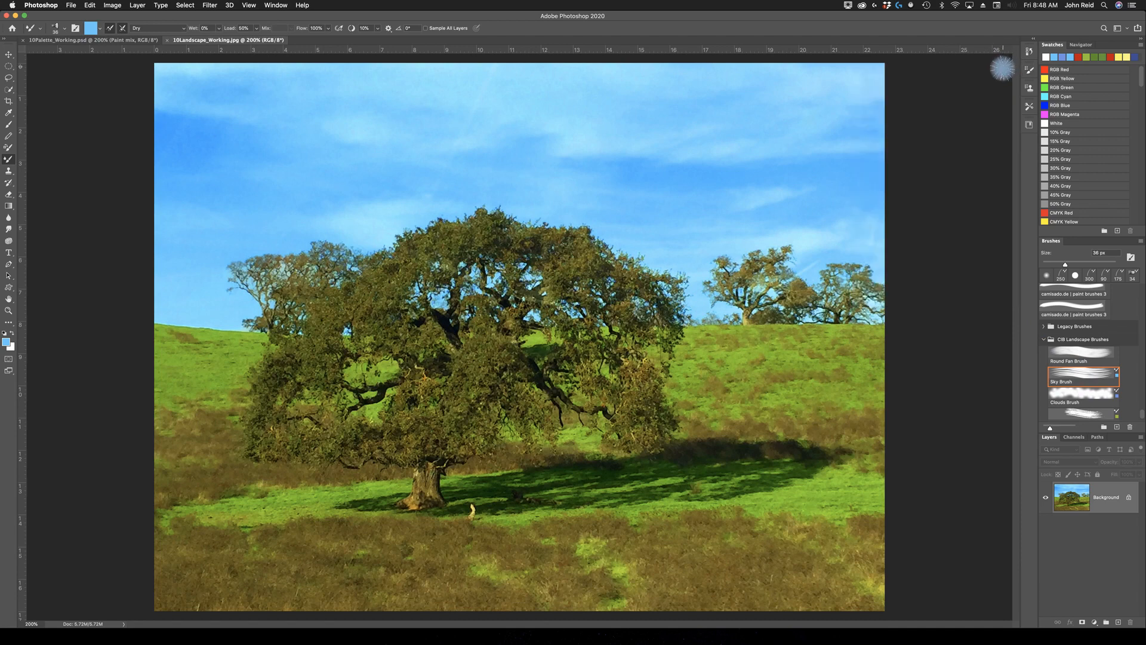
- Paint over the whole sky with the light blue Sky Brush, working around the treetops and down to the horizon
mouse_move(827, 112)
mouse_down()
mouse_move(718, 153)
mouse_move(788, 133)
mouse_up()
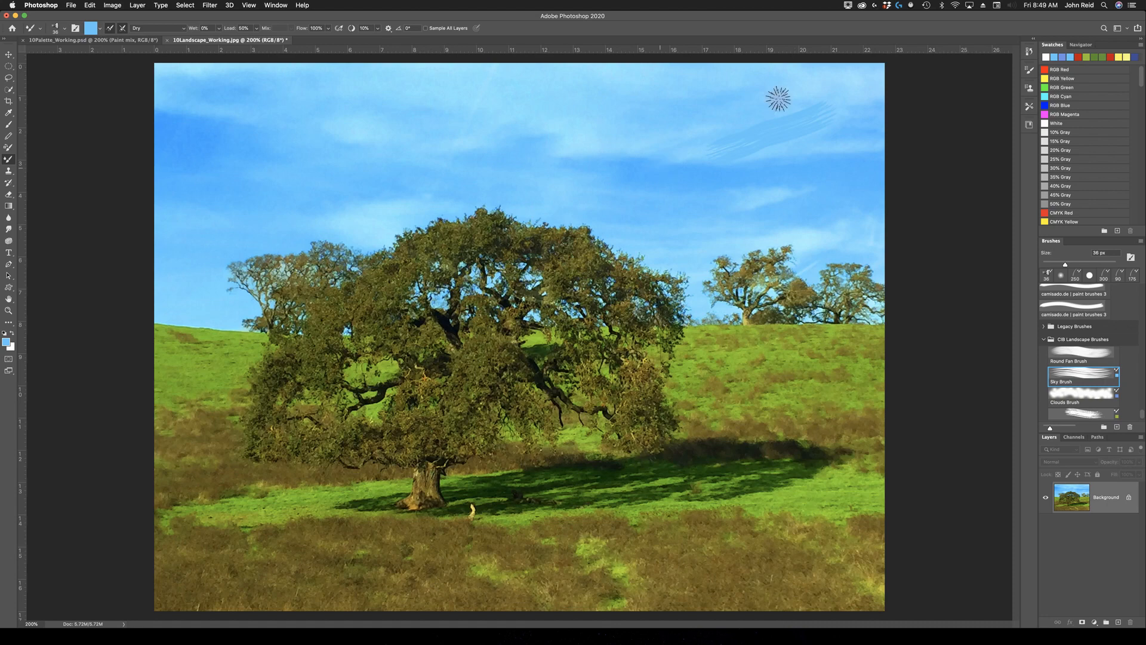
mouse_move(883, 69)
mouse_down()
mouse_move(696, 63)
mouse_move(792, 64)
mouse_move(784, 71)
mouse_move(810, 89)
mouse_move(801, 128)
mouse_move(847, 80)
mouse_move(865, 80)
mouse_move(866, 162)
mouse_move(874, 138)
mouse_move(865, 203)
mouse_move(876, 246)
mouse_move(816, 252)
mouse_move(805, 268)
mouse_move(802, 234)
mouse_move(707, 249)
mouse_move(693, 265)
mouse_move(703, 312)
mouse_move(693, 267)
mouse_move(555, 208)
mouse_move(502, 205)
mouse_move(527, 215)
mouse_move(529, 185)
mouse_move(433, 198)
mouse_move(493, 200)
mouse_move(425, 205)
mouse_move(361, 238)
mouse_move(301, 225)
mouse_move(268, 239)
mouse_move(385, 205)
mouse_up()
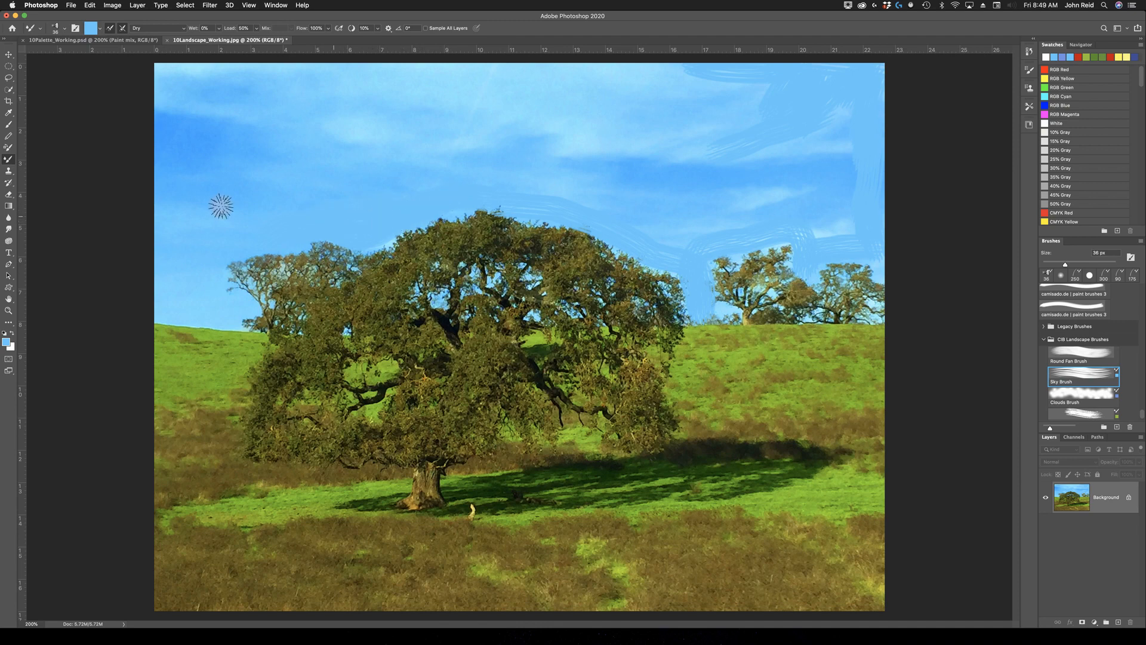
mouse_move(209, 247)
mouse_down()
mouse_move(225, 309)
mouse_move(158, 306)
mouse_move(160, 243)
mouse_move(168, 298)
mouse_move(178, 269)
mouse_up()
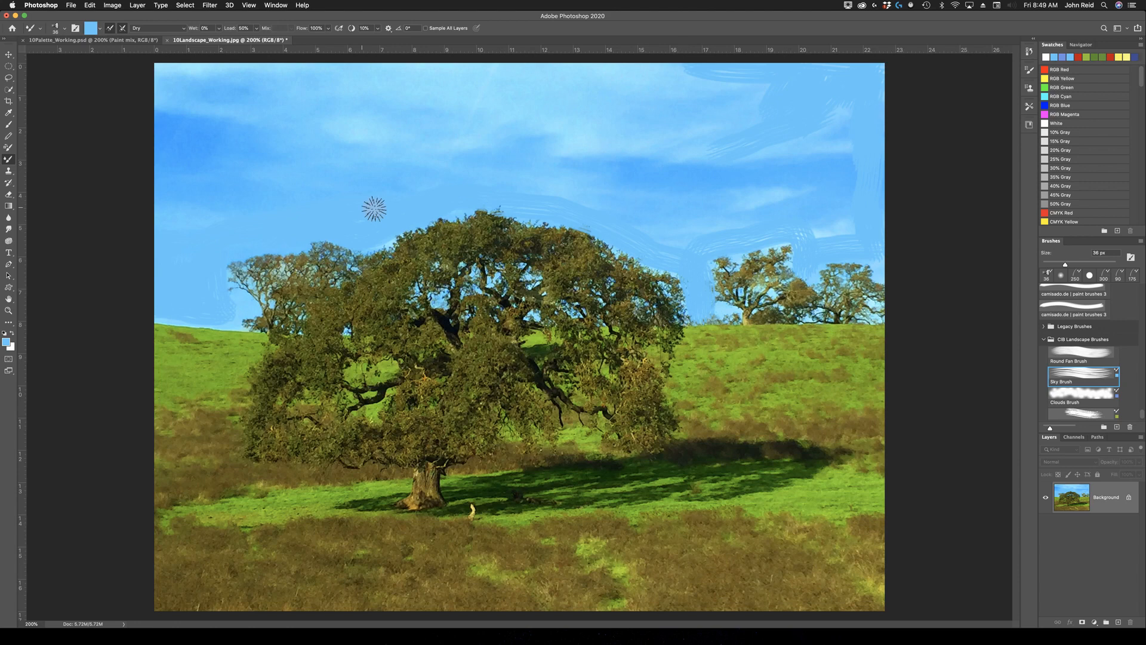
mouse_move(607, 197)
mouse_down()
mouse_move(862, 41)
mouse_move(461, 182)
mouse_move(212, 181)
mouse_up()
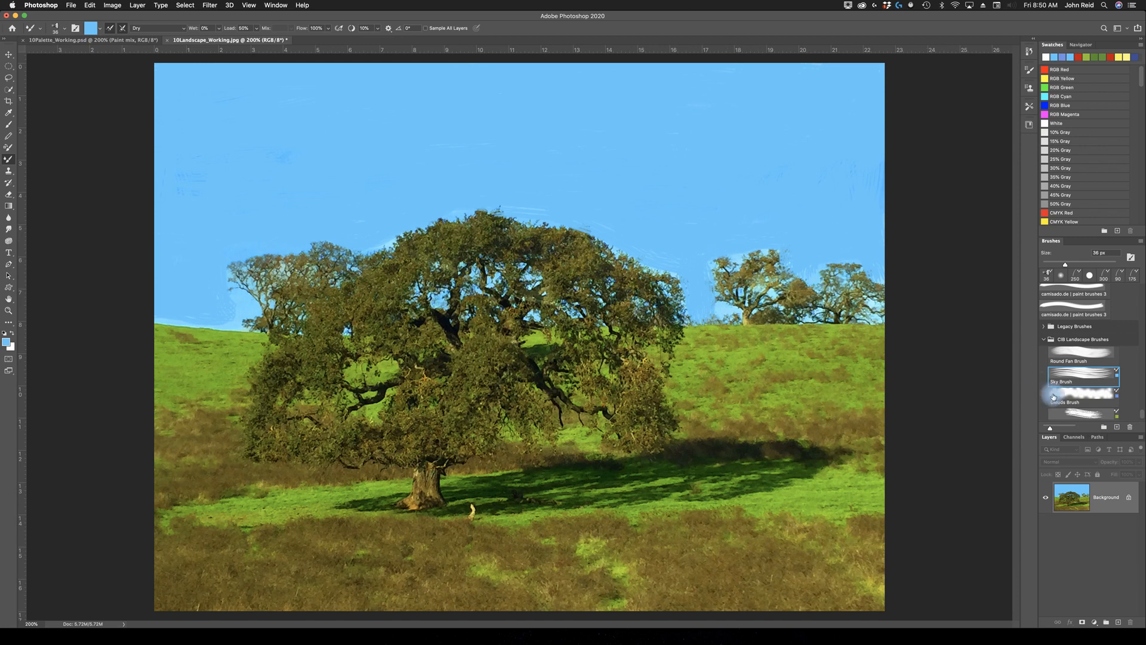
- Paint soft white clouds across the blue sky with the Clouds Brush preset
click(1089, 393)
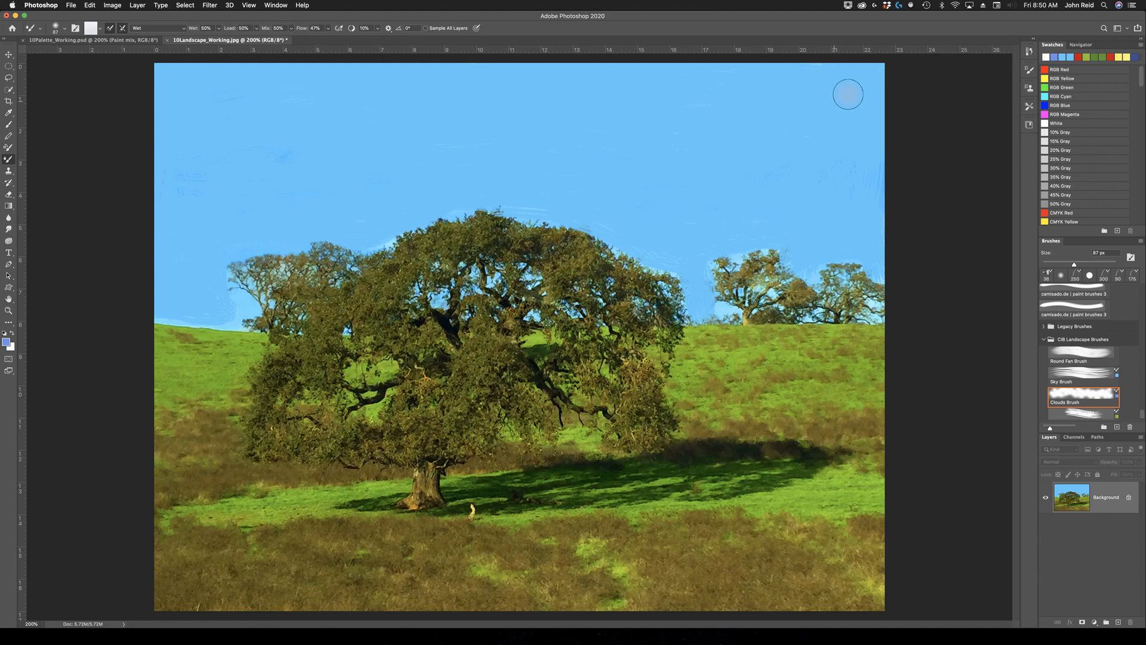
mouse_move(810, 112)
mouse_down()
mouse_move(837, 112)
mouse_move(814, 115)
mouse_up()
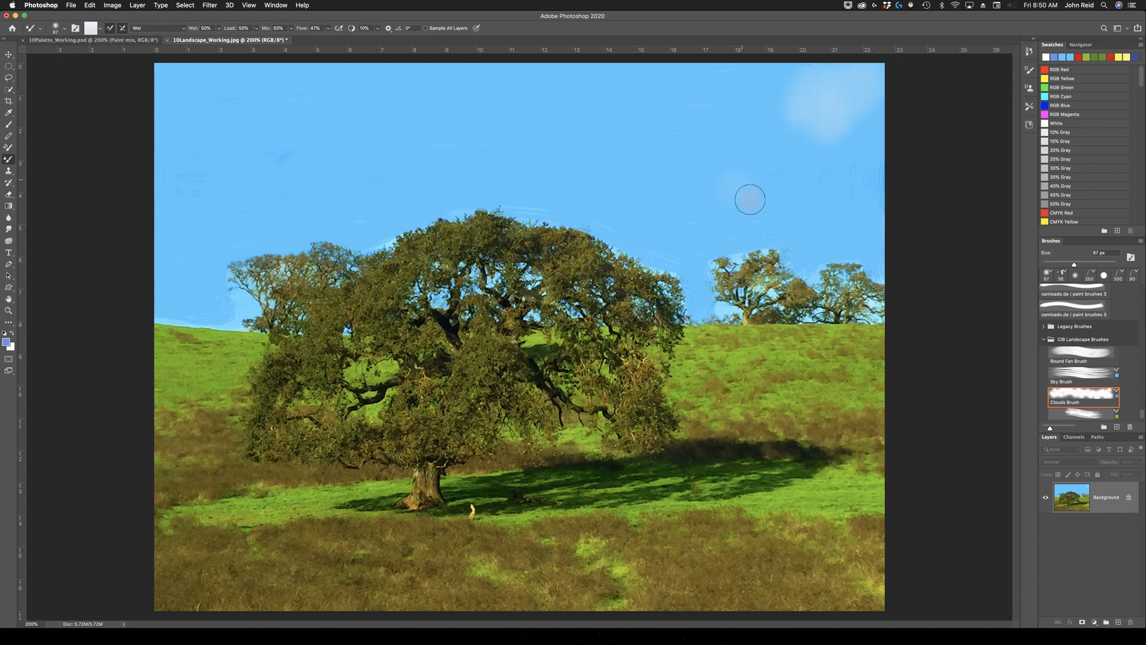
drag(718, 203, 693, 196)
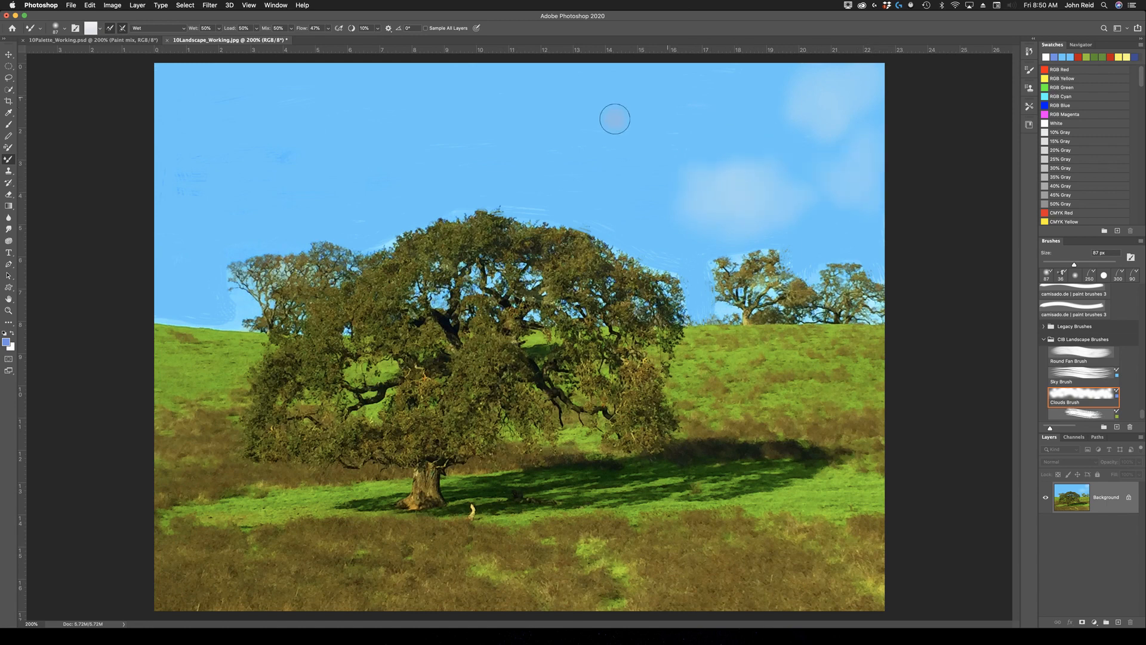
drag(542, 131, 633, 137)
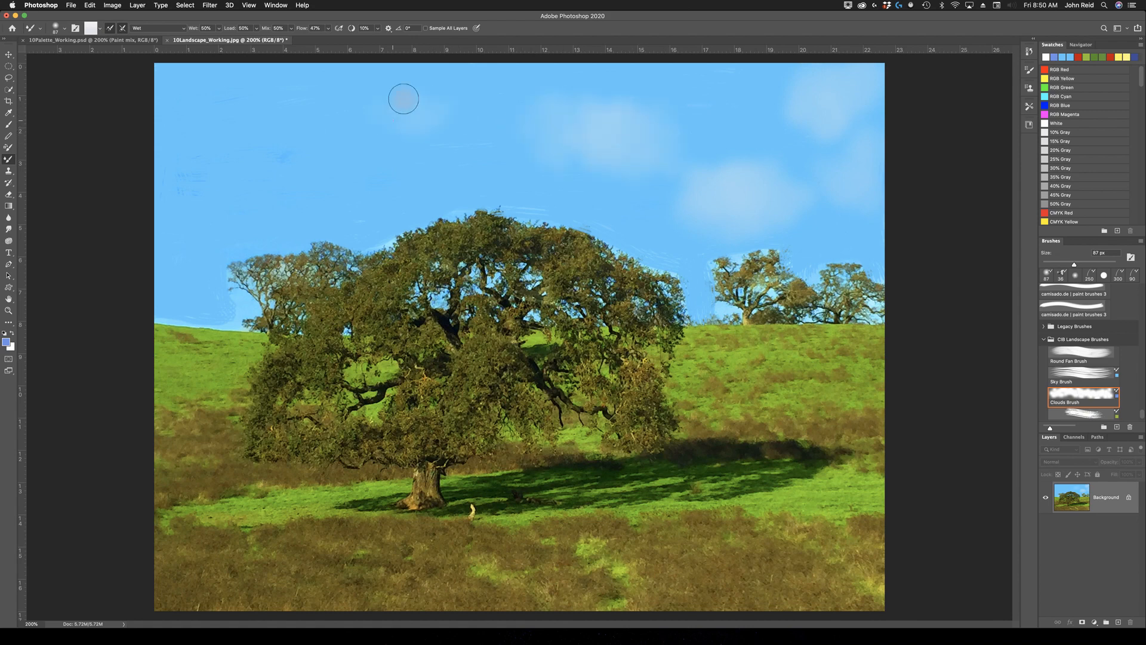
mouse_move(385, 107)
mouse_down()
mouse_move(362, 132)
mouse_move(416, 112)
mouse_move(422, 121)
mouse_move(407, 109)
mouse_move(407, 119)
mouse_move(368, 121)
mouse_move(391, 114)
mouse_up()
mouse_move(192, 115)
mouse_down()
mouse_move(223, 125)
mouse_move(237, 112)
mouse_move(266, 131)
mouse_move(254, 116)
mouse_move(277, 151)
mouse_move(193, 97)
mouse_move(215, 204)
mouse_move(245, 225)
mouse_move(175, 237)
mouse_move(202, 221)
mouse_move(150, 244)
mouse_move(185, 200)
mouse_up()
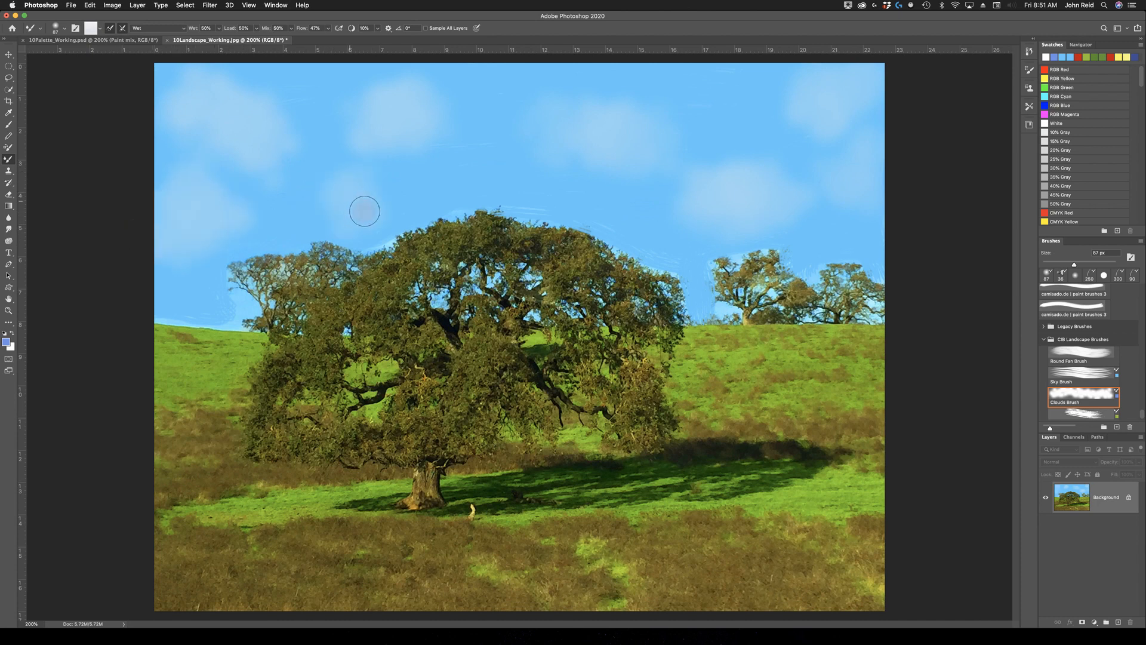
mouse_move(500, 149)
mouse_down()
mouse_move(495, 100)
mouse_move(609, 167)
mouse_move(514, 150)
mouse_move(497, 161)
mouse_move(528, 136)
mouse_up()
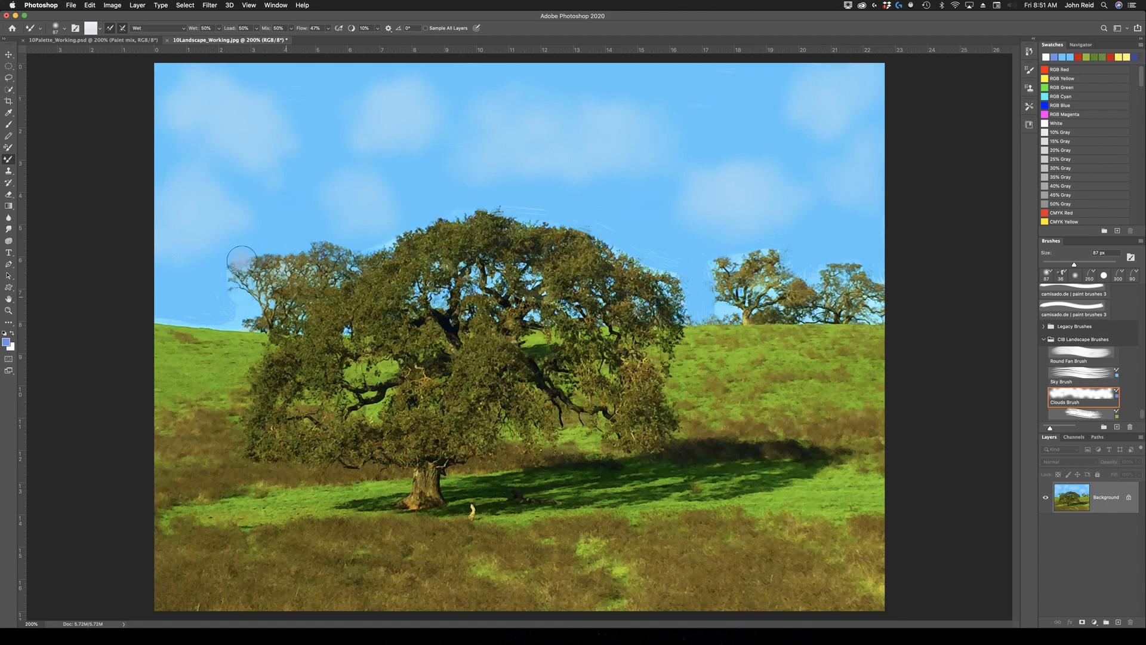
- Paint short grass blades across the shaded green area beneath the large tree with the Green Grass Highlight Brush preset
click(819, 627)
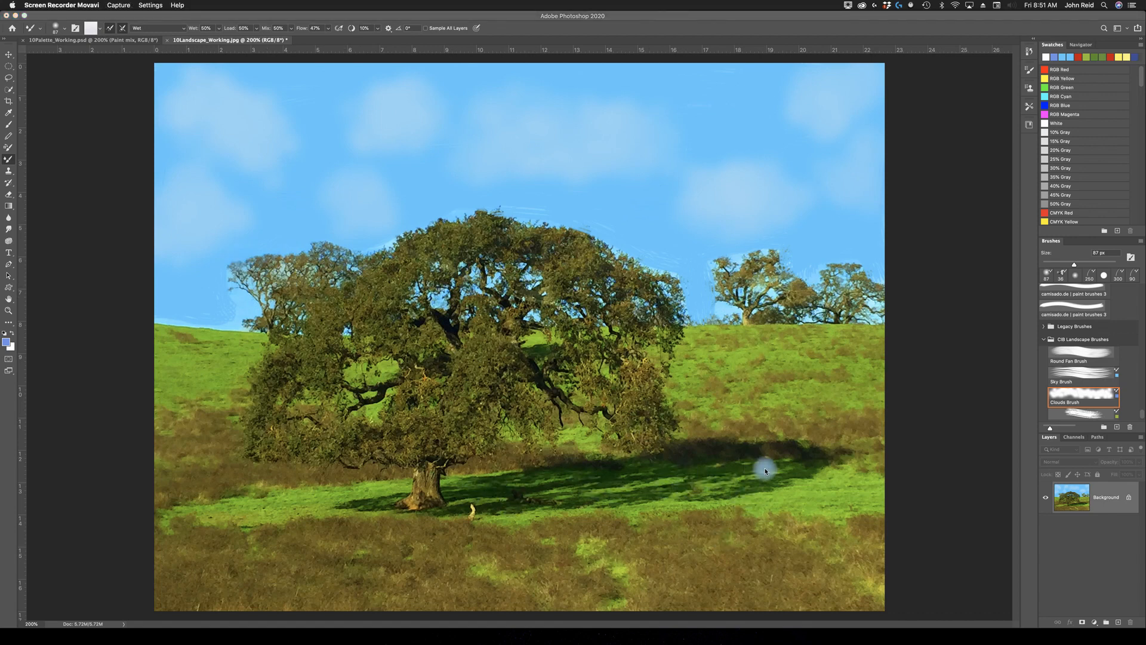
scroll(1130, 384, down, 1)
scroll(1130, 385, down, 4)
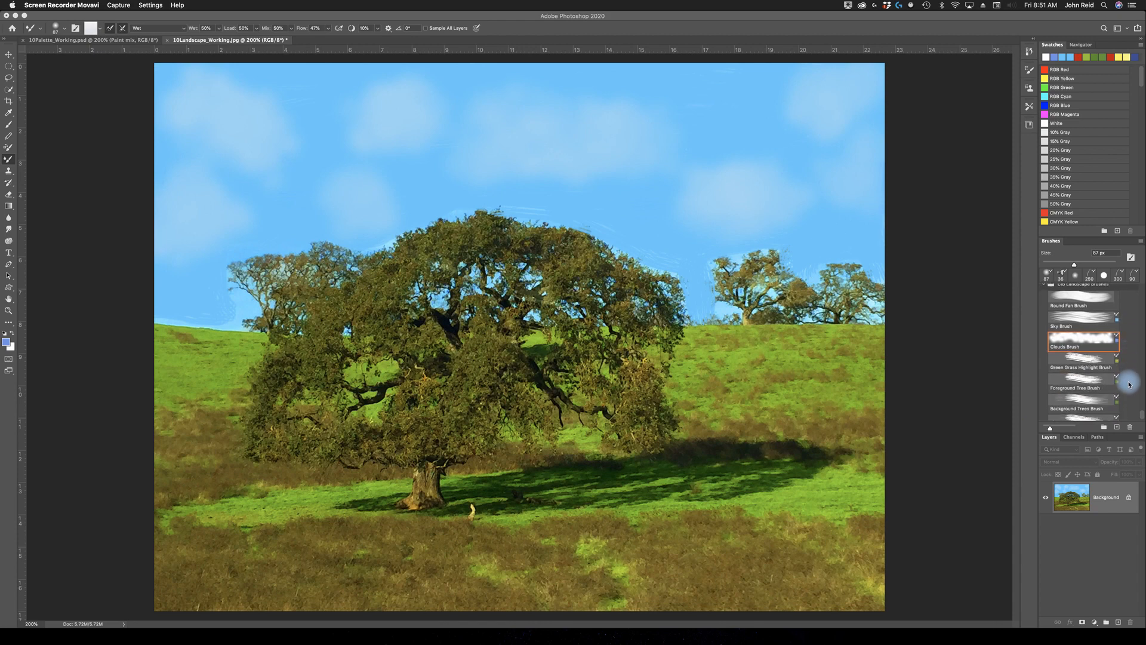
scroll(1129, 385, down, 1)
click(1092, 357)
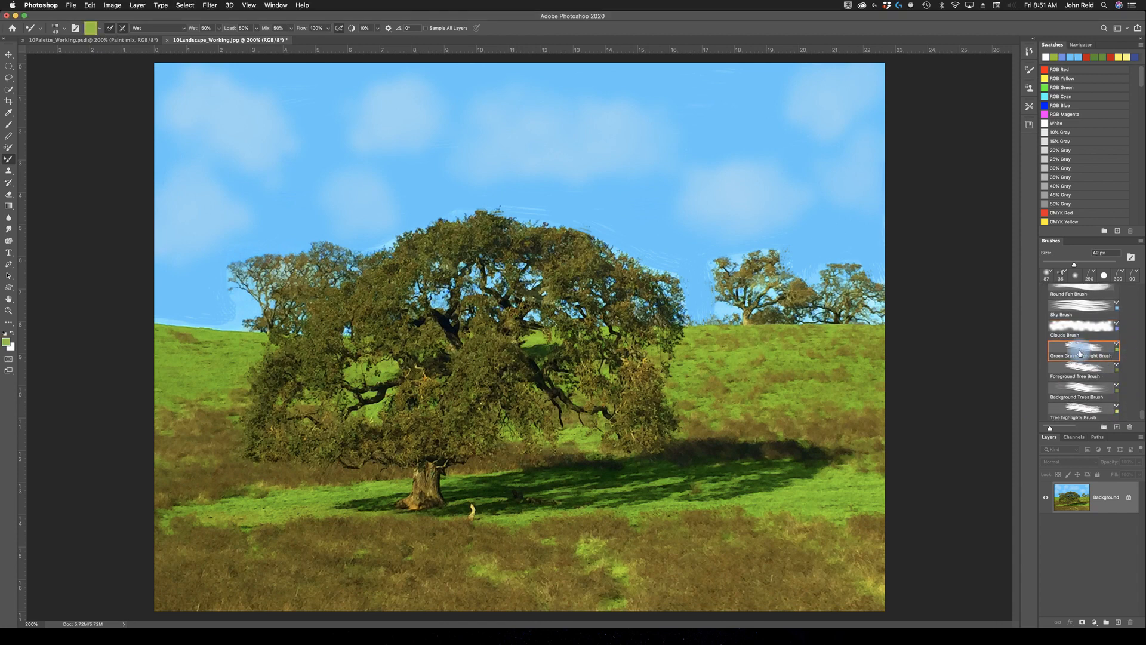
mouse_move(660, 491)
mouse_down()
mouse_move(676, 473)
mouse_move(672, 507)
mouse_move(683, 475)
mouse_move(684, 503)
mouse_move(707, 471)
mouse_move(714, 482)
mouse_move(738, 463)
mouse_move(743, 483)
mouse_move(765, 463)
mouse_move(780, 474)
mouse_move(795, 462)
mouse_move(759, 480)
mouse_up()
mouse_move(479, 476)
mouse_down()
mouse_move(480, 509)
mouse_move(499, 480)
mouse_move(501, 505)
mouse_move(516, 473)
mouse_move(516, 500)
mouse_move(535, 470)
mouse_move(539, 506)
mouse_move(569, 462)
mouse_move(573, 488)
mouse_move(582, 470)
mouse_move(586, 492)
mouse_move(641, 479)
mouse_move(638, 492)
mouse_move(624, 474)
mouse_move(611, 497)
mouse_move(601, 463)
mouse_move(596, 487)
mouse_move(578, 474)
mouse_move(568, 508)
mouse_move(569, 482)
mouse_move(556, 478)
mouse_move(550, 494)
mouse_move(514, 476)
mouse_move(513, 501)
mouse_move(477, 483)
mouse_move(469, 506)
mouse_move(470, 478)
mouse_move(457, 500)
mouse_move(525, 500)
mouse_up()
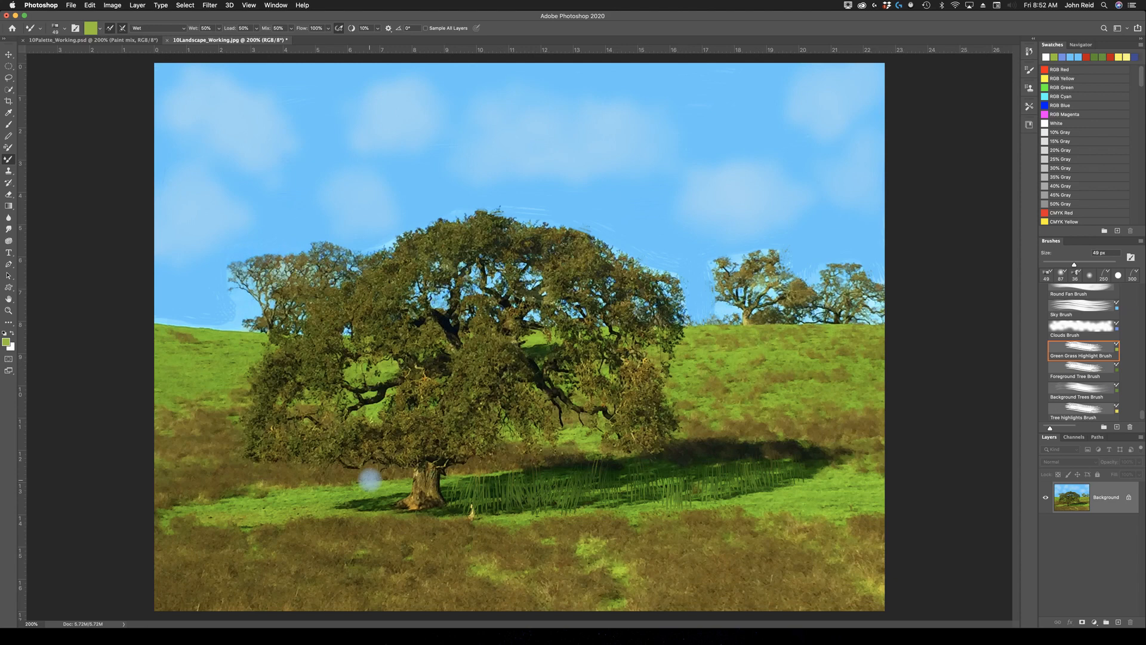
mouse_move(378, 497)
mouse_down()
mouse_move(348, 487)
mouse_move(360, 511)
mouse_move(352, 504)
mouse_move(372, 496)
mouse_move(375, 510)
mouse_move(368, 489)
mouse_move(386, 507)
mouse_move(362, 493)
mouse_move(370, 509)
mouse_up()
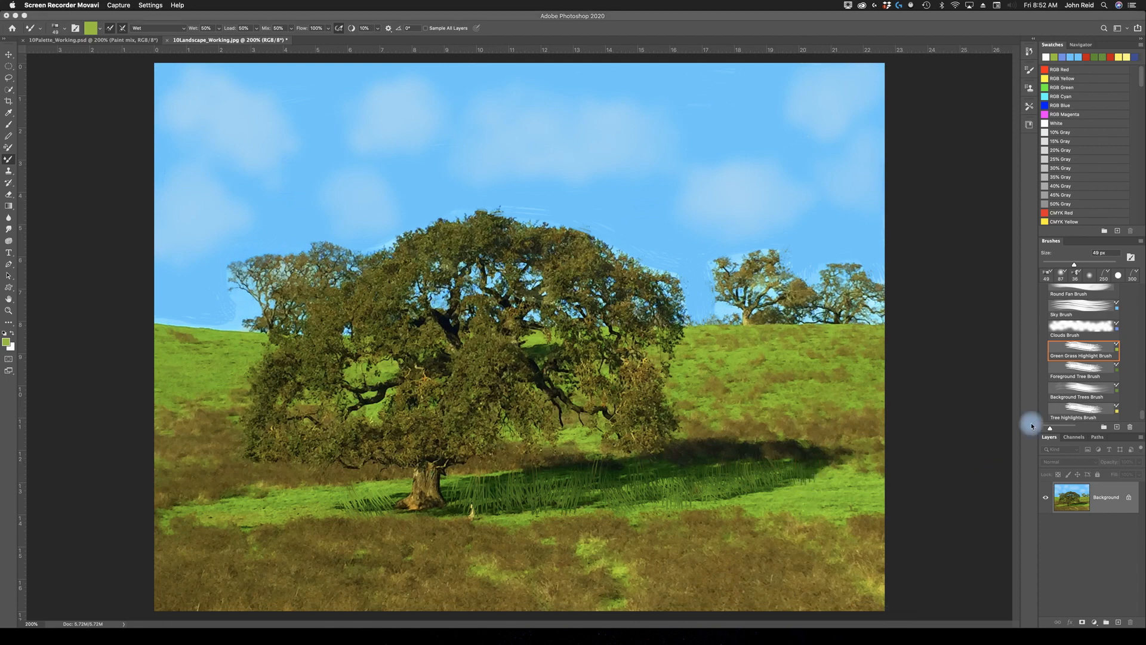
- Paint over the large tree's foliage with the Foreground Tree Brush preset, enlarging the brush to 40 px partway through
click(1084, 374)
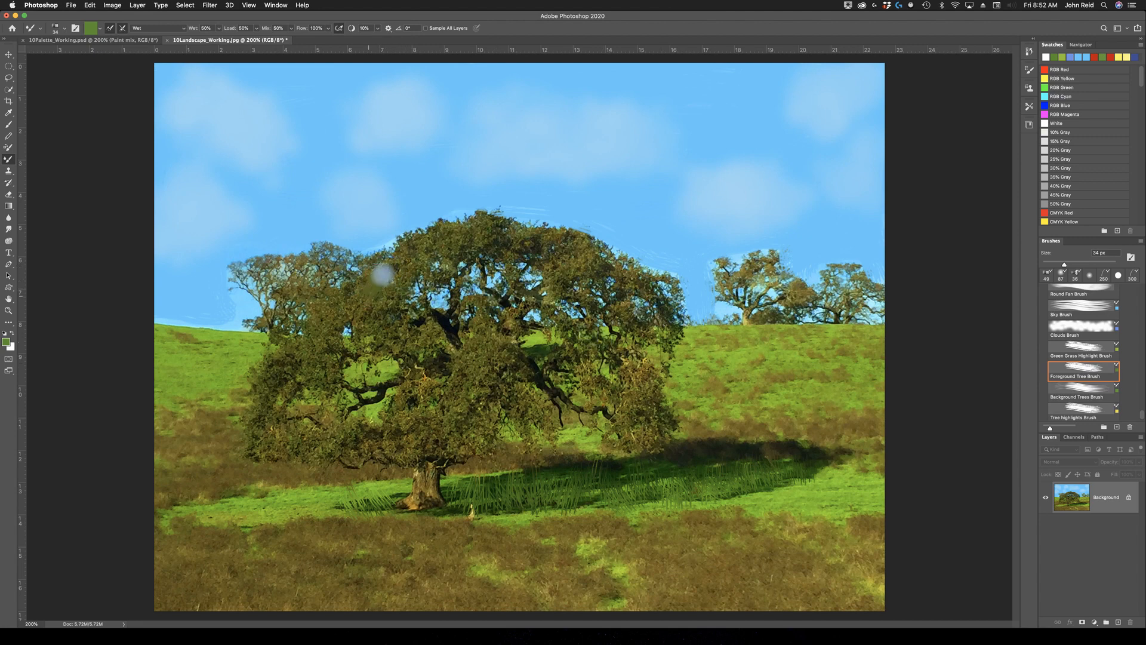
mouse_move(384, 273)
mouse_down()
mouse_move(368, 291)
mouse_move(333, 310)
mouse_move(320, 292)
mouse_move(322, 256)
mouse_move(351, 278)
mouse_move(338, 257)
mouse_move(299, 281)
mouse_move(284, 264)
mouse_move(278, 277)
mouse_move(244, 267)
mouse_move(304, 263)
mouse_move(242, 263)
mouse_move(297, 278)
mouse_move(283, 302)
mouse_move(331, 277)
mouse_move(316, 304)
mouse_move(289, 309)
mouse_move(291, 331)
mouse_move(273, 324)
mouse_move(291, 316)
mouse_move(302, 343)
mouse_move(329, 303)
mouse_move(317, 332)
mouse_move(337, 346)
mouse_move(345, 307)
mouse_move(390, 337)
mouse_move(366, 324)
mouse_move(430, 336)
mouse_move(417, 331)
mouse_move(409, 281)
mouse_move(395, 306)
mouse_move(390, 297)
mouse_move(383, 248)
mouse_move(372, 331)
mouse_move(366, 302)
mouse_move(396, 314)
mouse_move(391, 255)
mouse_move(372, 271)
mouse_move(326, 259)
mouse_move(339, 267)
mouse_move(323, 303)
mouse_move(285, 267)
mouse_move(271, 306)
mouse_move(254, 266)
mouse_move(289, 297)
mouse_move(317, 276)
mouse_move(300, 287)
mouse_move(315, 337)
mouse_move(277, 382)
mouse_move(283, 358)
mouse_up()
mouse_move(286, 356)
mouse_down()
mouse_move(297, 390)
mouse_move(317, 359)
mouse_move(335, 383)
mouse_move(333, 362)
mouse_move(303, 362)
mouse_move(296, 334)
mouse_move(258, 397)
mouse_move(269, 393)
mouse_move(267, 422)
mouse_move(278, 395)
mouse_move(248, 470)
mouse_move(258, 435)
mouse_move(280, 450)
mouse_move(304, 364)
mouse_move(302, 456)
mouse_move(312, 422)
mouse_move(344, 449)
mouse_move(346, 366)
mouse_move(349, 441)
mouse_move(364, 427)
mouse_move(369, 447)
mouse_move(387, 443)
mouse_move(395, 455)
mouse_move(420, 350)
mouse_move(435, 355)
mouse_move(428, 408)
mouse_move(401, 446)
mouse_move(426, 418)
mouse_move(429, 444)
mouse_move(370, 451)
mouse_up()
key(bracketright)
mouse_move(402, 258)
mouse_down()
mouse_move(484, 253)
mouse_move(458, 318)
mouse_move(480, 374)
mouse_move(461, 414)
mouse_move(662, 275)
mouse_move(576, 278)
mouse_move(651, 462)
mouse_up()
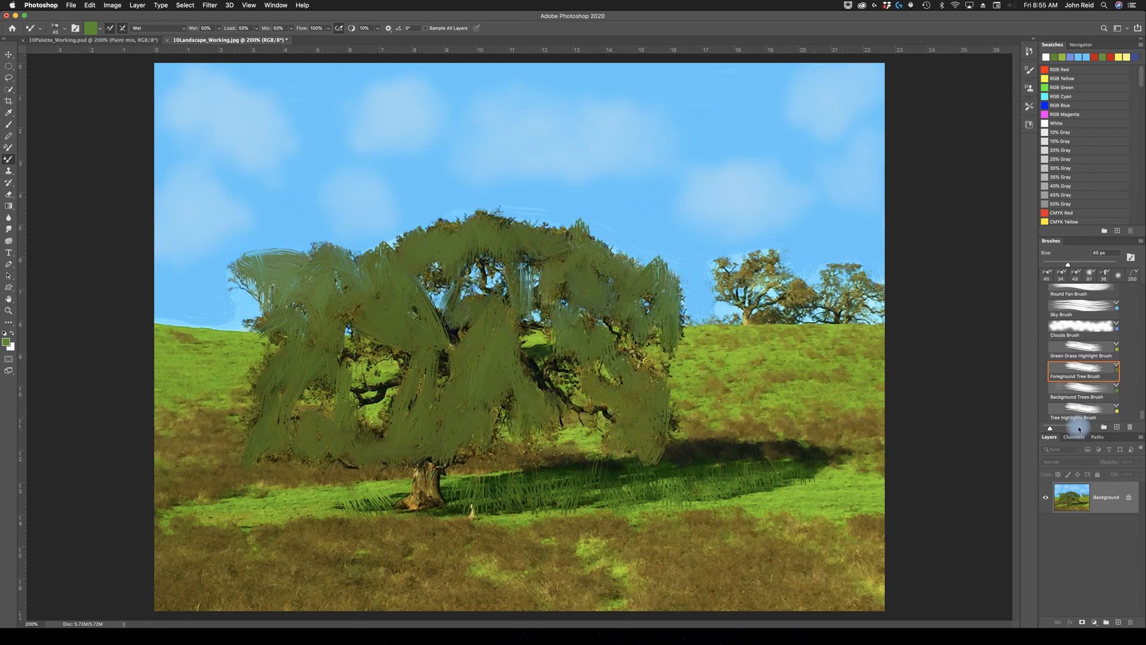
- Paint over the distant trees on the horizon with the Background Trees Brush preset
click(1081, 390)
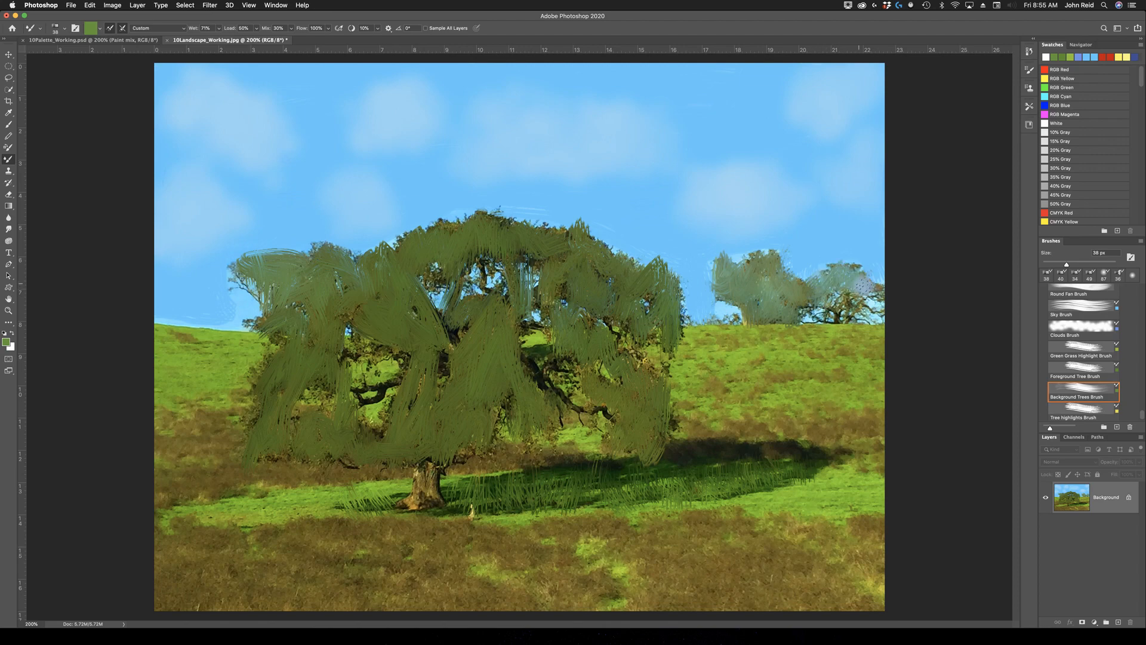
drag(877, 302, 824, 305)
- Add patches of yellow highlights throughout the large tree's foliage with the Tree Highlights Brush preset
scroll(1073, 400, down, 1)
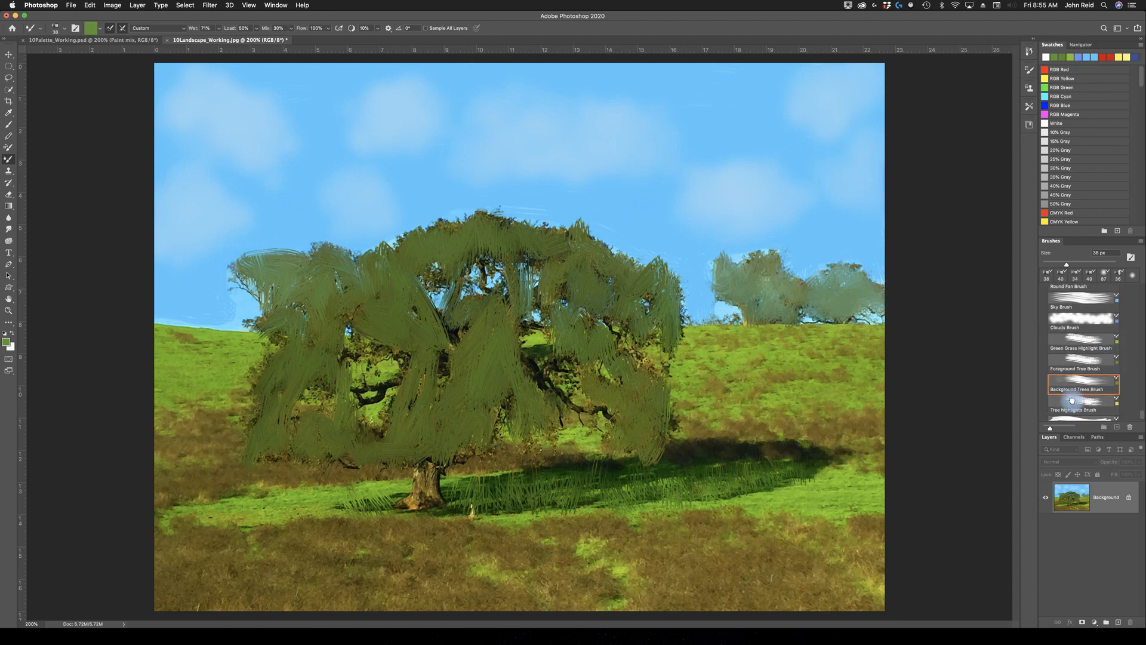
click(1073, 401)
scroll(1075, 388, down, 2)
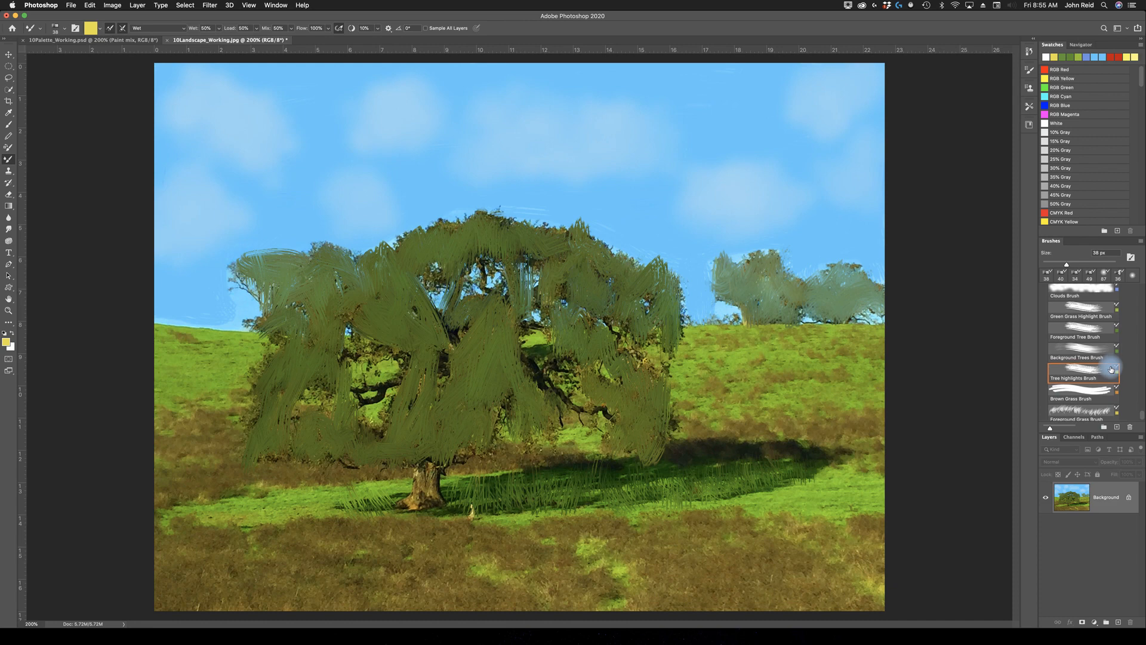
scroll(1111, 370, down, 1)
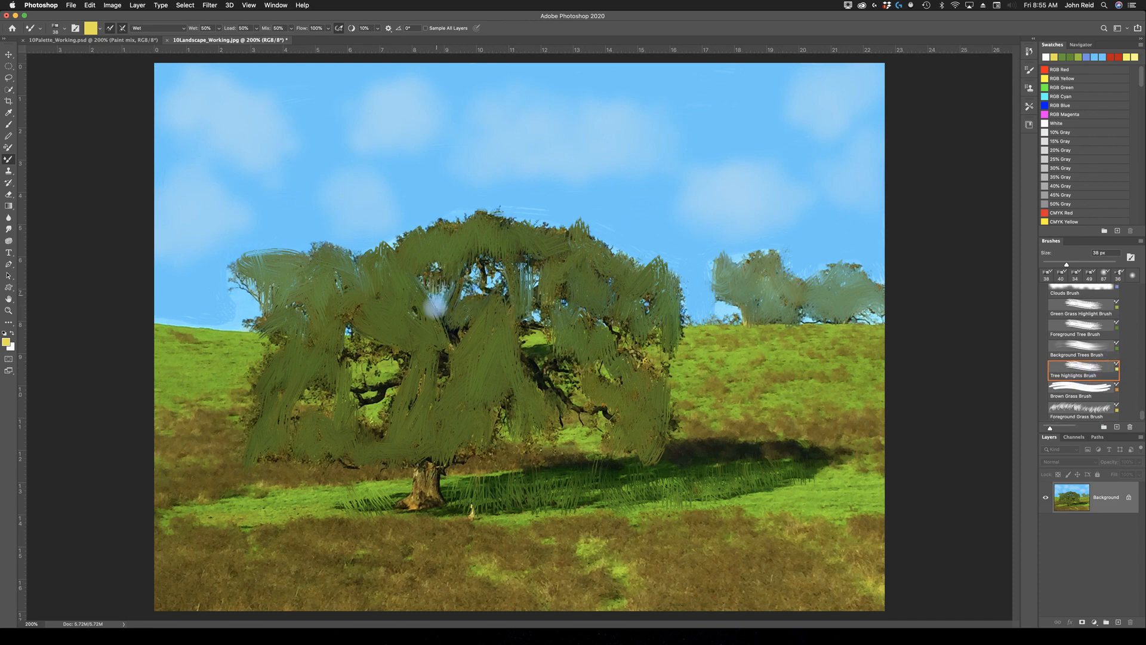
mouse_move(432, 272)
mouse_down()
mouse_move(486, 266)
mouse_move(505, 273)
mouse_move(486, 276)
mouse_move(494, 251)
mouse_move(493, 275)
mouse_move(474, 282)
mouse_move(467, 273)
mouse_move(469, 289)
mouse_move(480, 271)
mouse_move(479, 287)
mouse_move(537, 267)
mouse_move(523, 335)
mouse_move(533, 325)
mouse_move(551, 344)
mouse_move(554, 330)
mouse_move(562, 351)
mouse_move(575, 351)
mouse_move(573, 379)
mouse_move(545, 362)
mouse_up()
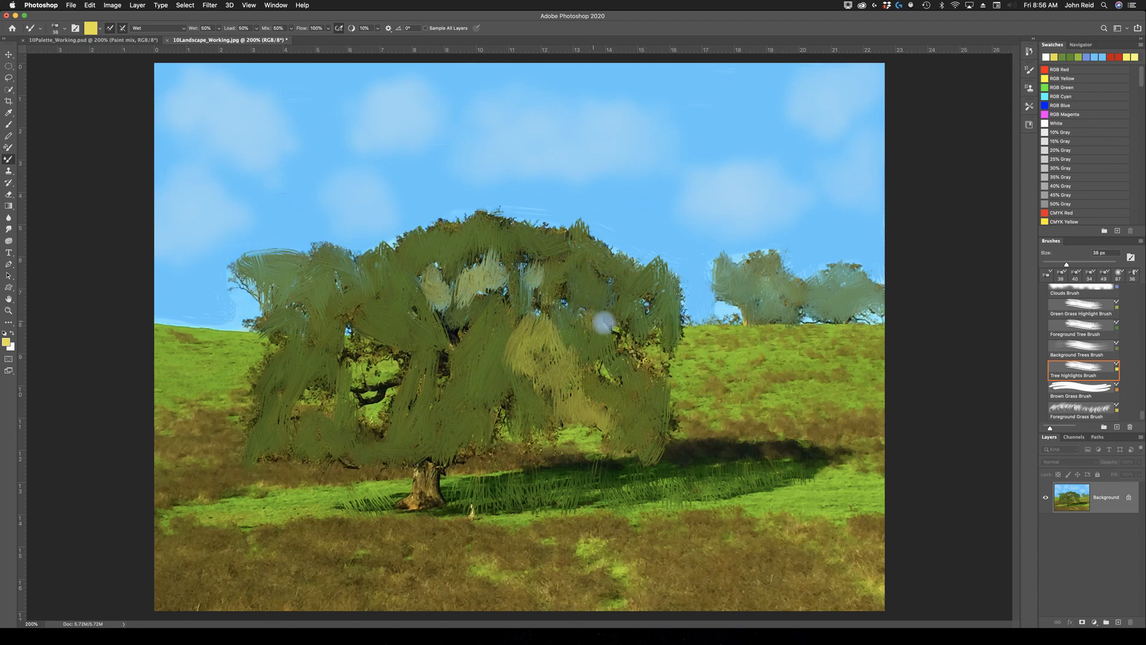
drag(600, 321, 665, 353)
drag(443, 361, 441, 382)
drag(463, 328, 427, 335)
mouse_move(353, 315)
mouse_down()
mouse_move(396, 364)
mouse_move(357, 394)
mouse_move(387, 427)
mouse_up()
drag(422, 378, 413, 412)
mouse_move(326, 408)
mouse_down()
mouse_move(276, 396)
mouse_move(250, 352)
mouse_up()
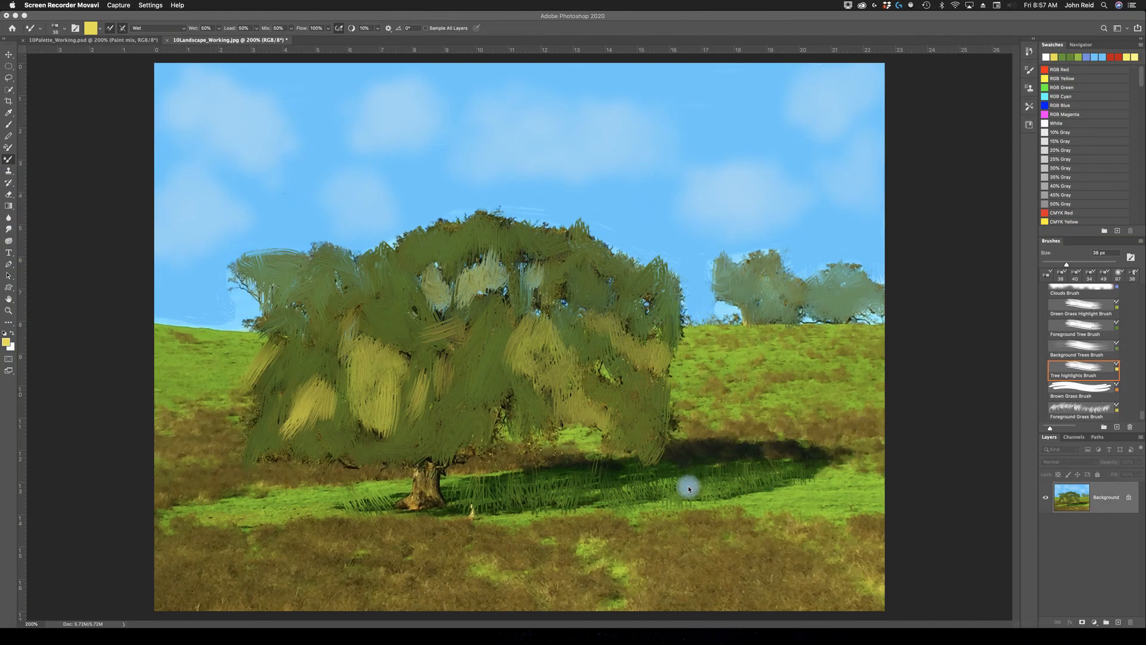
- Paint over the brown grass on both sides of the large tree and across the foreground with the Brown Grass Brush preset
click(1086, 395)
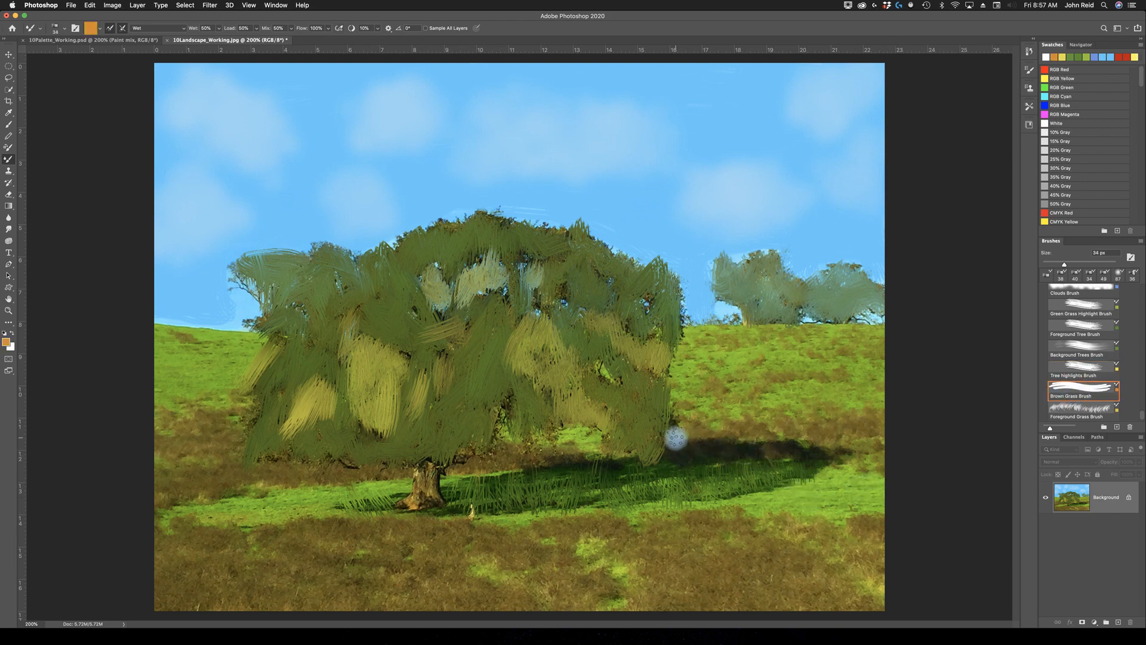
mouse_move(676, 443)
mouse_down()
mouse_move(707, 462)
mouse_move(705, 432)
mouse_move(721, 460)
mouse_move(716, 434)
mouse_move(737, 453)
mouse_move(733, 431)
mouse_move(752, 455)
mouse_move(738, 421)
mouse_move(757, 448)
mouse_move(760, 436)
mouse_move(779, 453)
mouse_move(772, 435)
mouse_move(795, 449)
mouse_move(785, 431)
mouse_move(802, 442)
mouse_move(799, 429)
mouse_move(816, 453)
mouse_move(824, 428)
mouse_move(839, 451)
mouse_move(816, 431)
mouse_move(826, 443)
mouse_move(830, 417)
mouse_move(855, 452)
mouse_move(856, 424)
mouse_move(866, 442)
mouse_move(854, 417)
mouse_move(871, 444)
mouse_move(877, 416)
mouse_move(882, 447)
mouse_move(871, 419)
mouse_move(868, 434)
mouse_move(833, 425)
mouse_move(840, 450)
mouse_move(814, 427)
mouse_move(776, 427)
mouse_move(784, 460)
mouse_up()
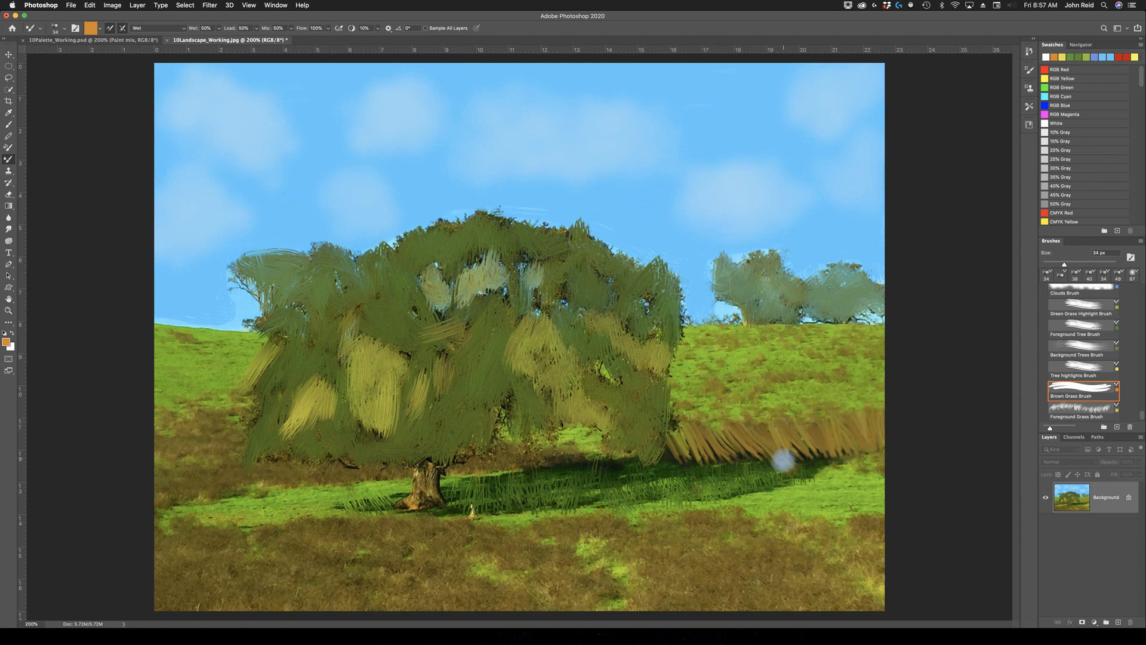
mouse_move(268, 478)
mouse_down()
mouse_move(291, 484)
mouse_move(290, 462)
mouse_move(316, 480)
mouse_move(316, 466)
mouse_move(358, 475)
mouse_move(358, 462)
mouse_move(380, 480)
mouse_up()
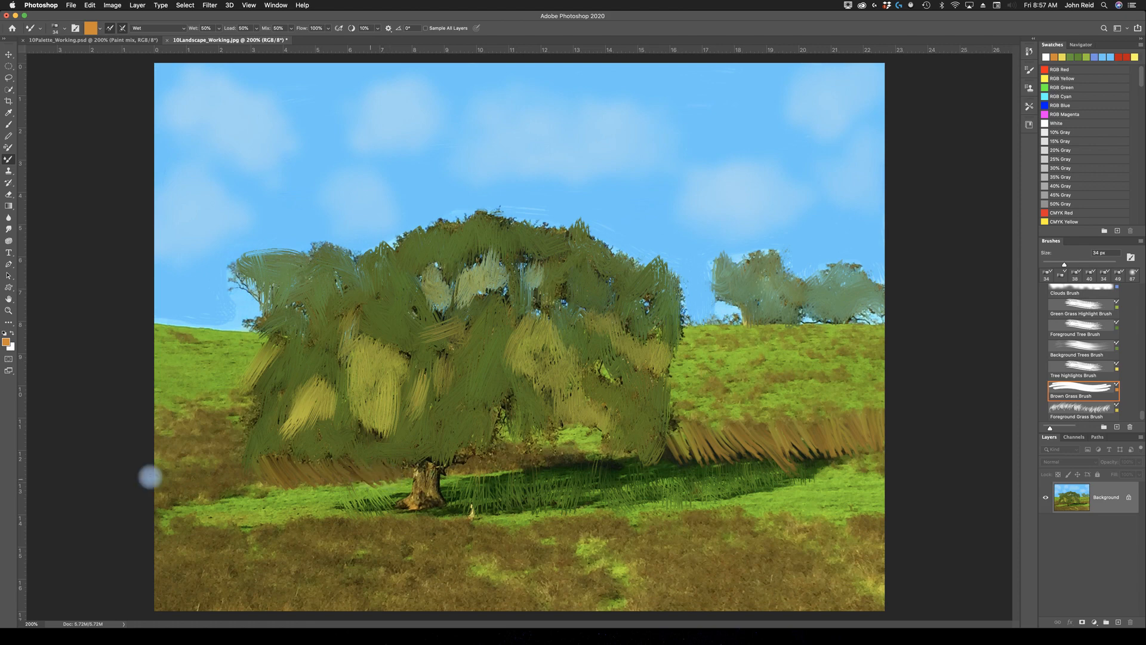
mouse_move(225, 419)
mouse_down()
mouse_move(239, 461)
mouse_move(221, 417)
mouse_move(209, 471)
mouse_up()
mouse_move(177, 428)
mouse_down()
mouse_move(167, 436)
mouse_move(171, 480)
mouse_move(169, 437)
mouse_move(156, 441)
mouse_move(159, 481)
mouse_move(189, 426)
mouse_move(197, 465)
mouse_move(183, 451)
mouse_move(185, 476)
mouse_move(188, 448)
mouse_move(189, 466)
mouse_move(195, 446)
mouse_move(210, 459)
mouse_move(222, 441)
mouse_move(235, 476)
mouse_move(240, 450)
mouse_move(220, 450)
mouse_move(207, 476)
mouse_move(171, 453)
mouse_move(195, 490)
mouse_move(187, 450)
mouse_move(215, 516)
mouse_move(206, 463)
mouse_move(222, 499)
mouse_move(213, 463)
mouse_move(240, 481)
mouse_move(215, 458)
mouse_move(230, 491)
mouse_move(227, 463)
mouse_move(191, 534)
mouse_move(265, 550)
mouse_move(216, 589)
mouse_move(369, 571)
mouse_move(451, 584)
mouse_move(346, 582)
mouse_move(518, 588)
mouse_move(470, 516)
mouse_move(539, 554)
mouse_move(621, 538)
mouse_move(581, 547)
mouse_move(563, 607)
mouse_move(689, 538)
mouse_move(783, 546)
mouse_move(626, 581)
mouse_move(860, 578)
mouse_up()
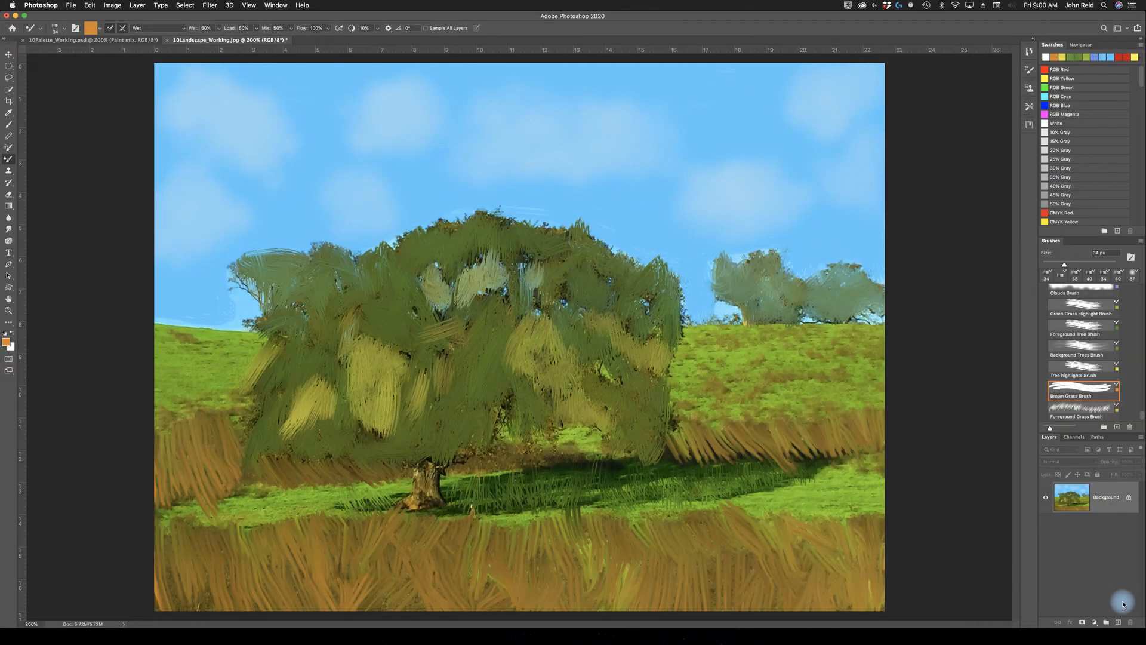
- Paint yellow strands over the foreground grass with the Foreground Grass Brush preset, and over the brown grass beside the tree at 100 px
click(1077, 411)
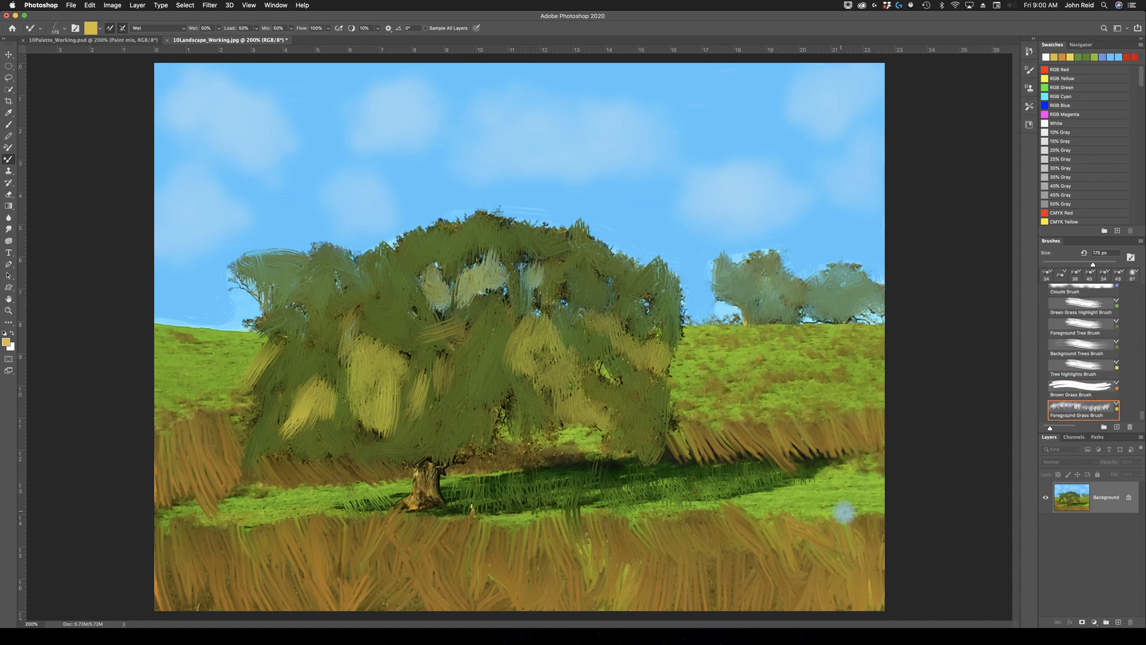
mouse_move(849, 541)
mouse_down()
mouse_move(845, 588)
mouse_move(826, 565)
mouse_move(796, 578)
mouse_up()
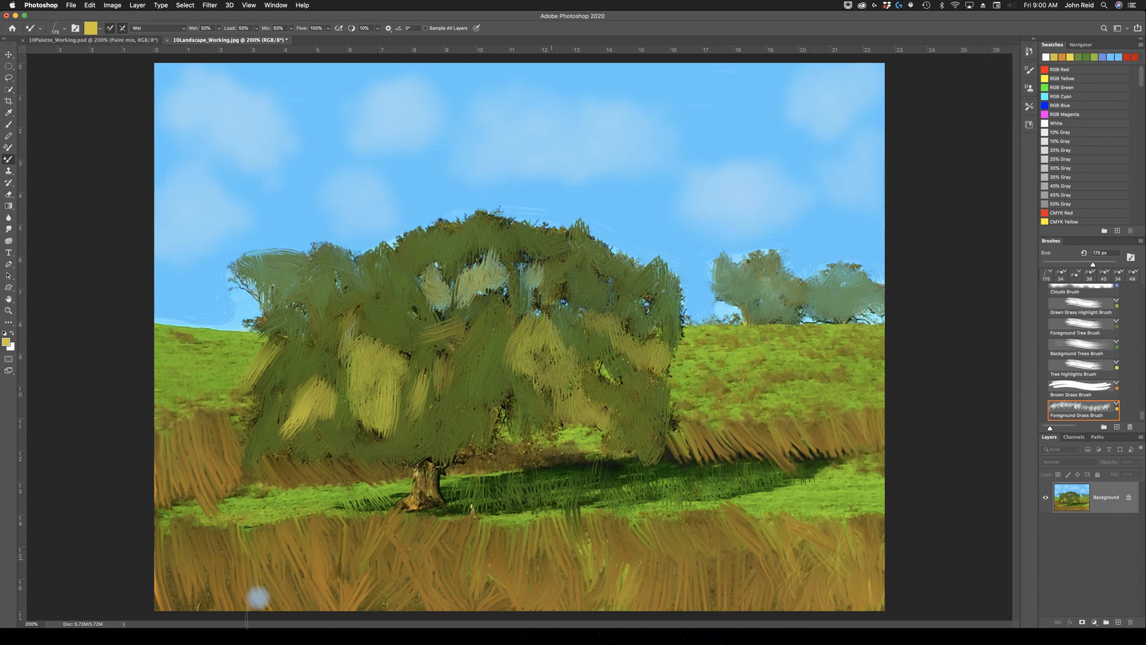
mouse_move(214, 571)
mouse_down()
mouse_move(255, 583)
mouse_move(559, 562)
mouse_move(622, 586)
mouse_move(678, 558)
mouse_move(729, 573)
mouse_move(765, 558)
mouse_move(809, 571)
mouse_move(854, 526)
mouse_up()
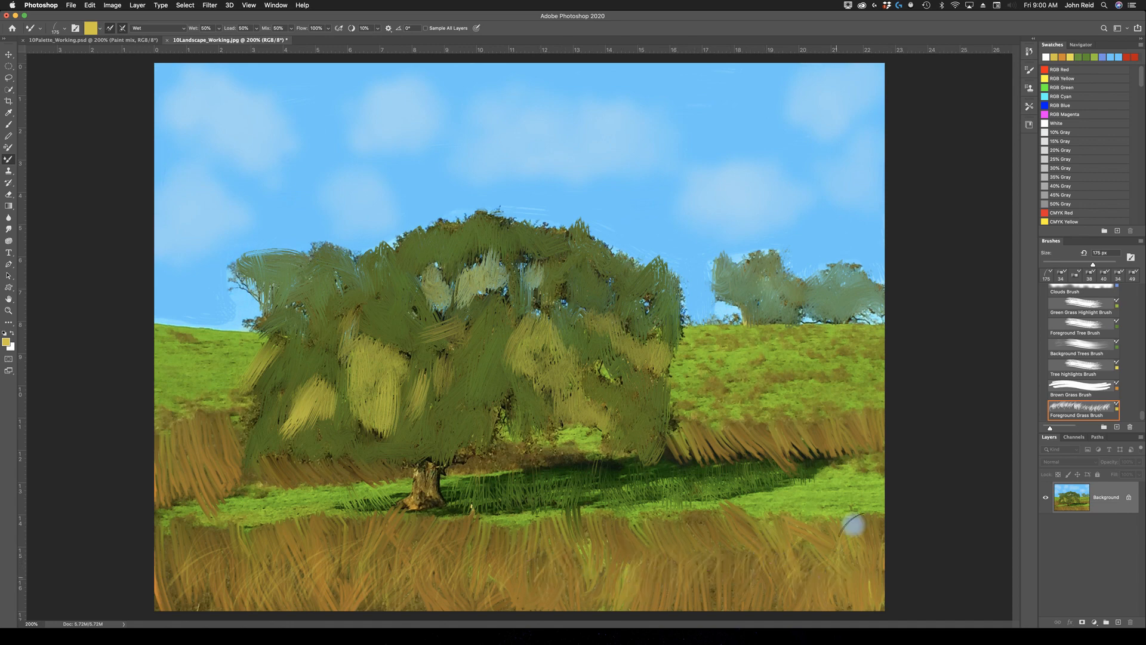
key(bracketleft)
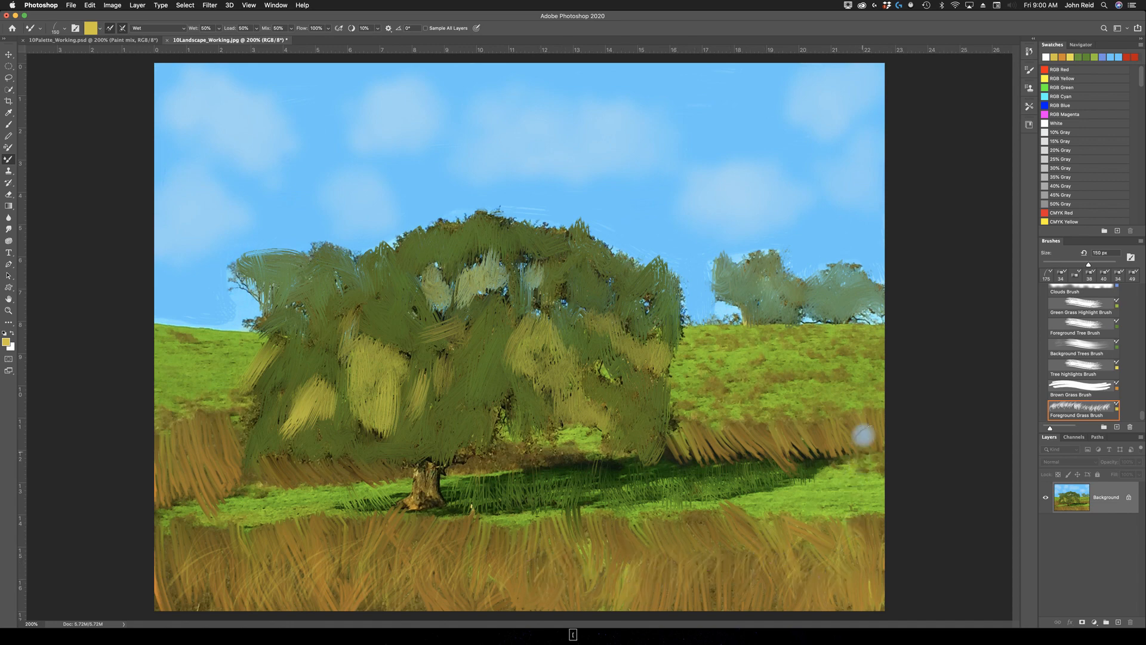
key(bracketleft)
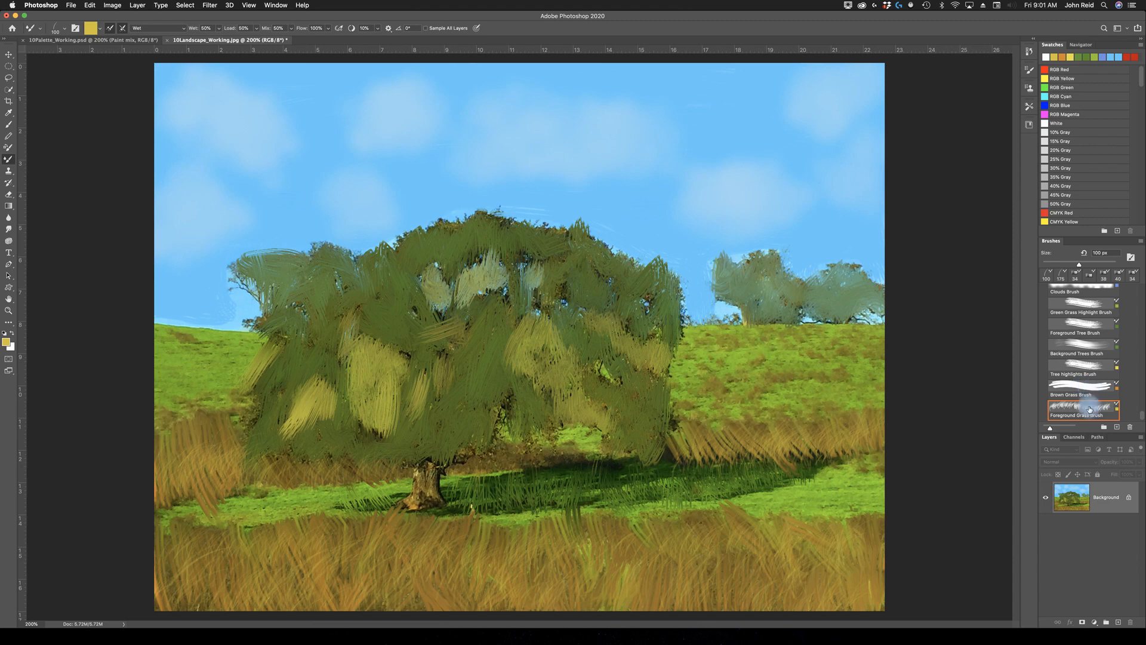
- Save the painted landscape document
click(78, 8)
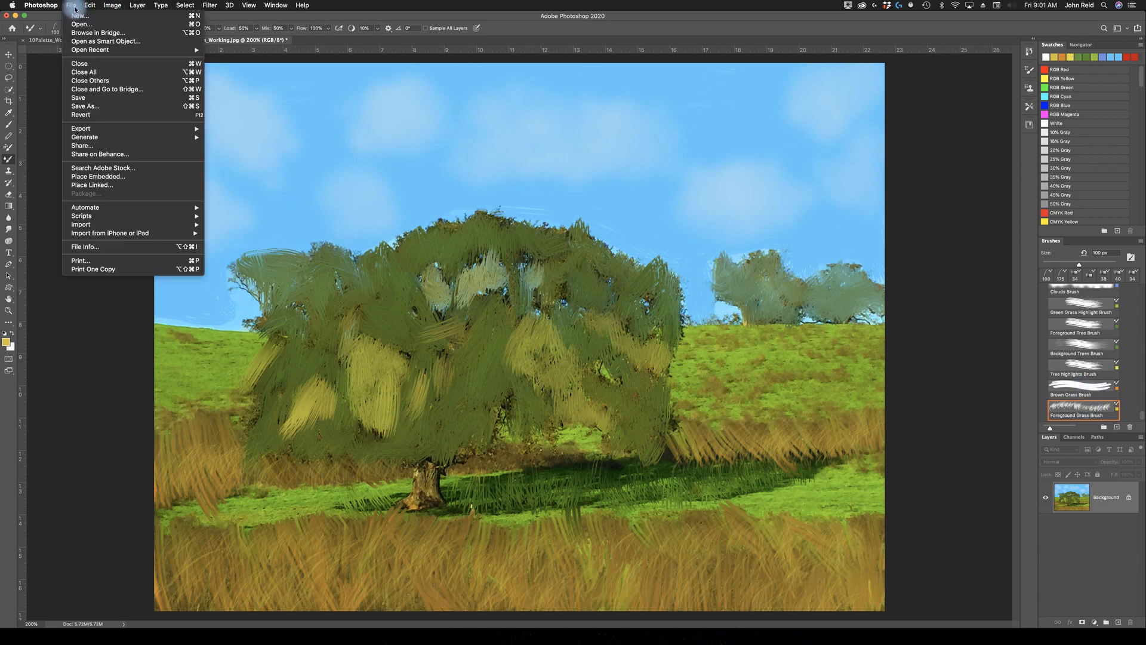
click(77, 98)
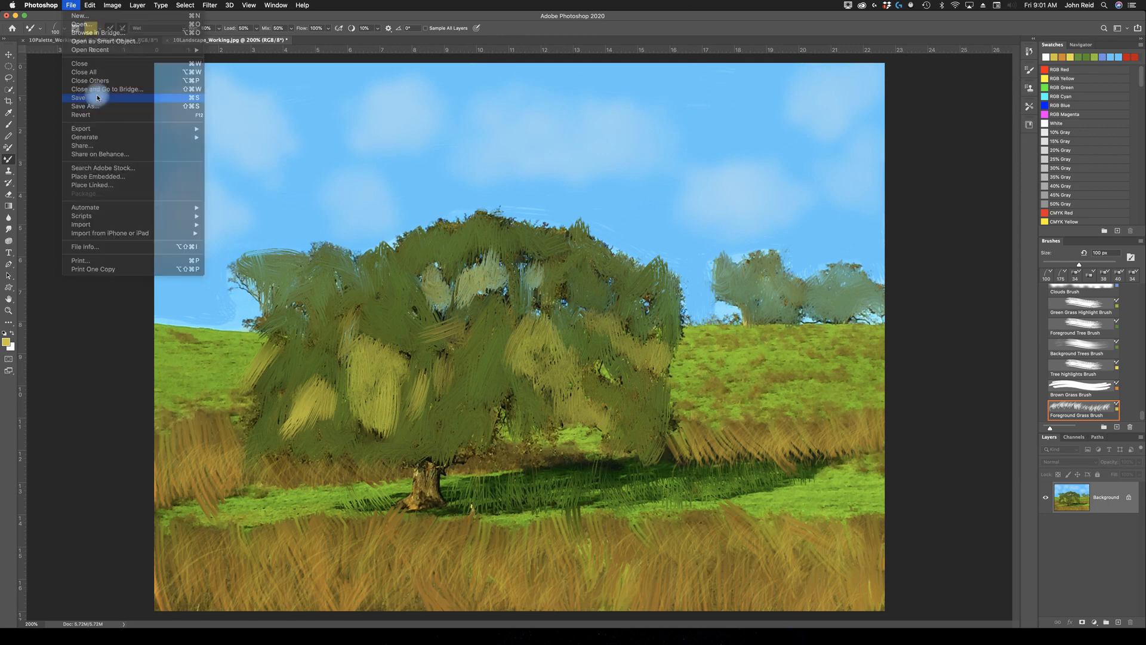